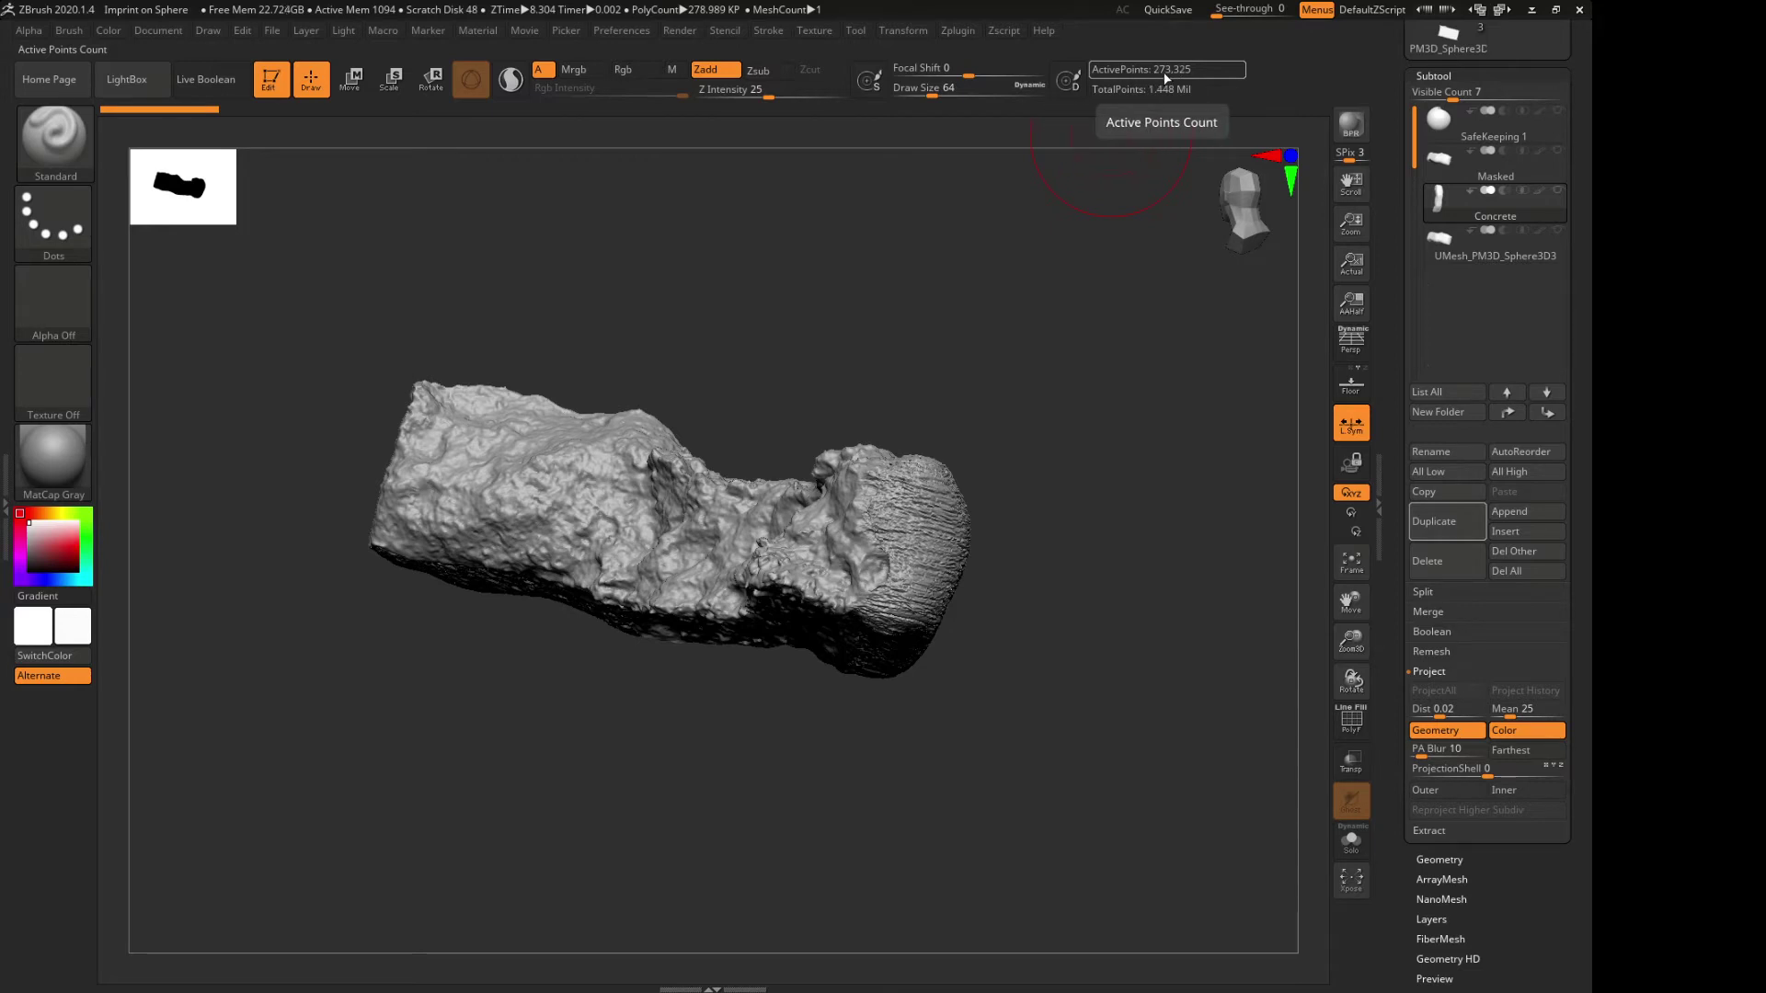
Examine the Concrete subtool's polygon density in wireframe and its surface detail without it, close up and from two angles
left_click(1362, 729)
left_click_drag(1352, 641, 1363, 772)
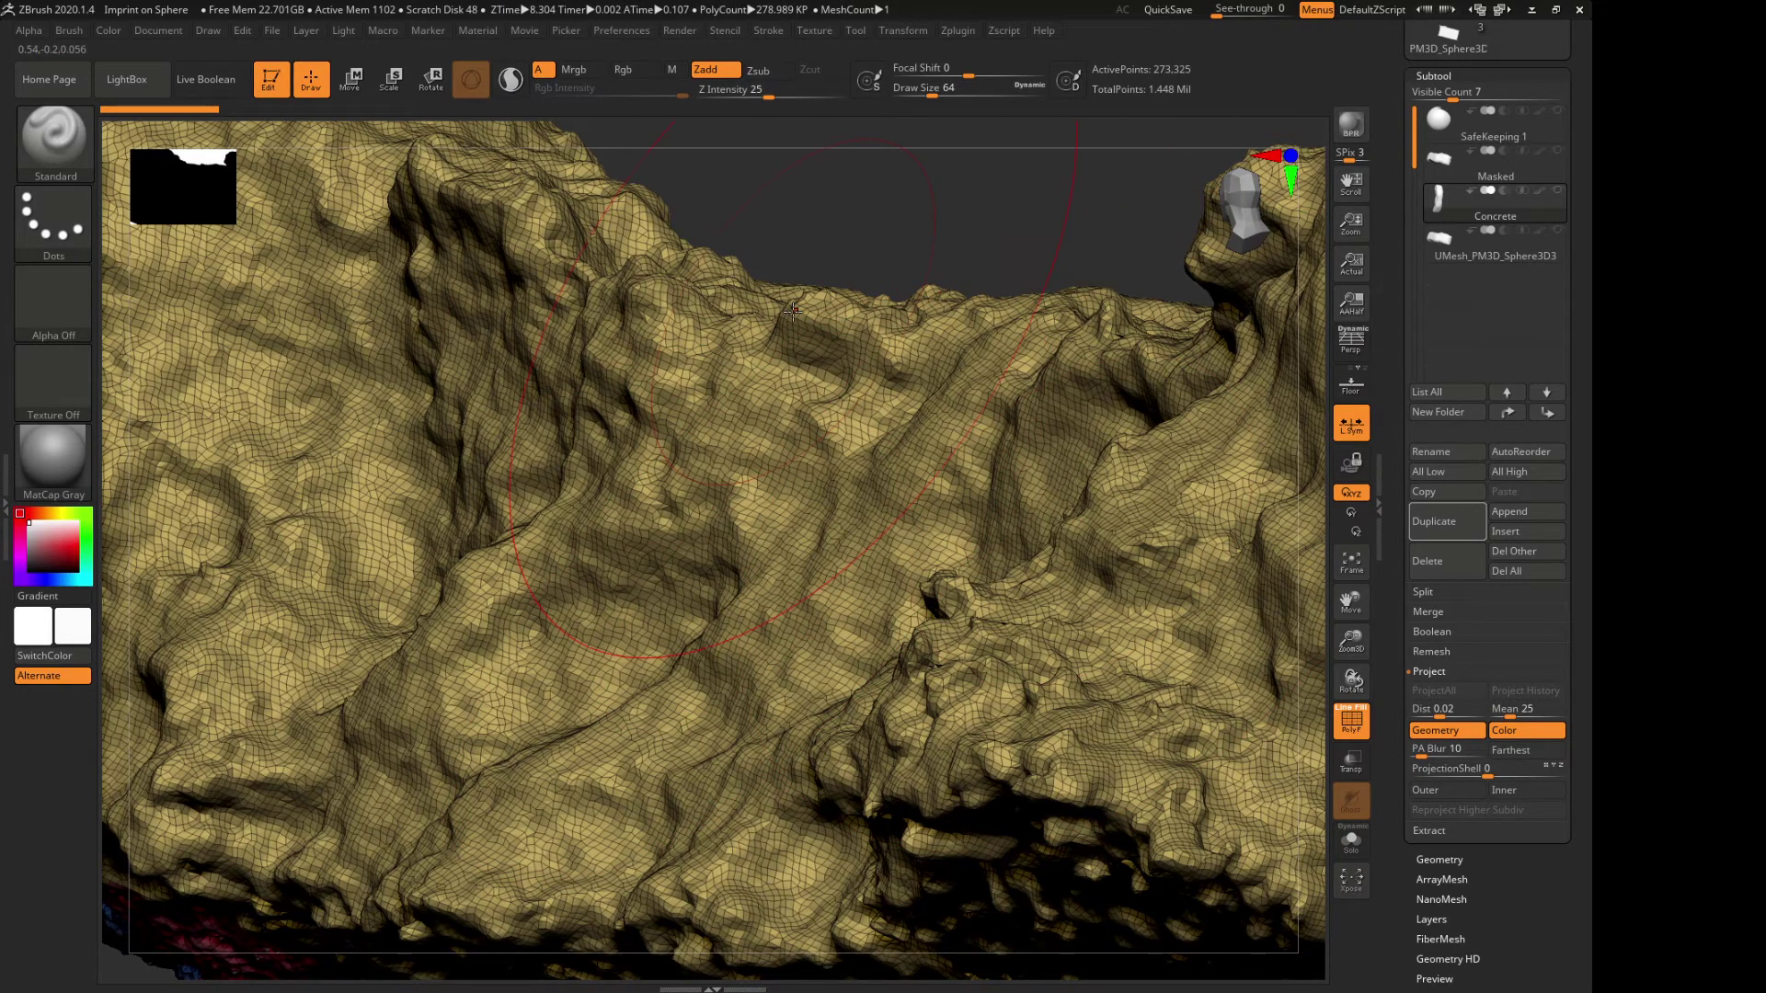
key("f")
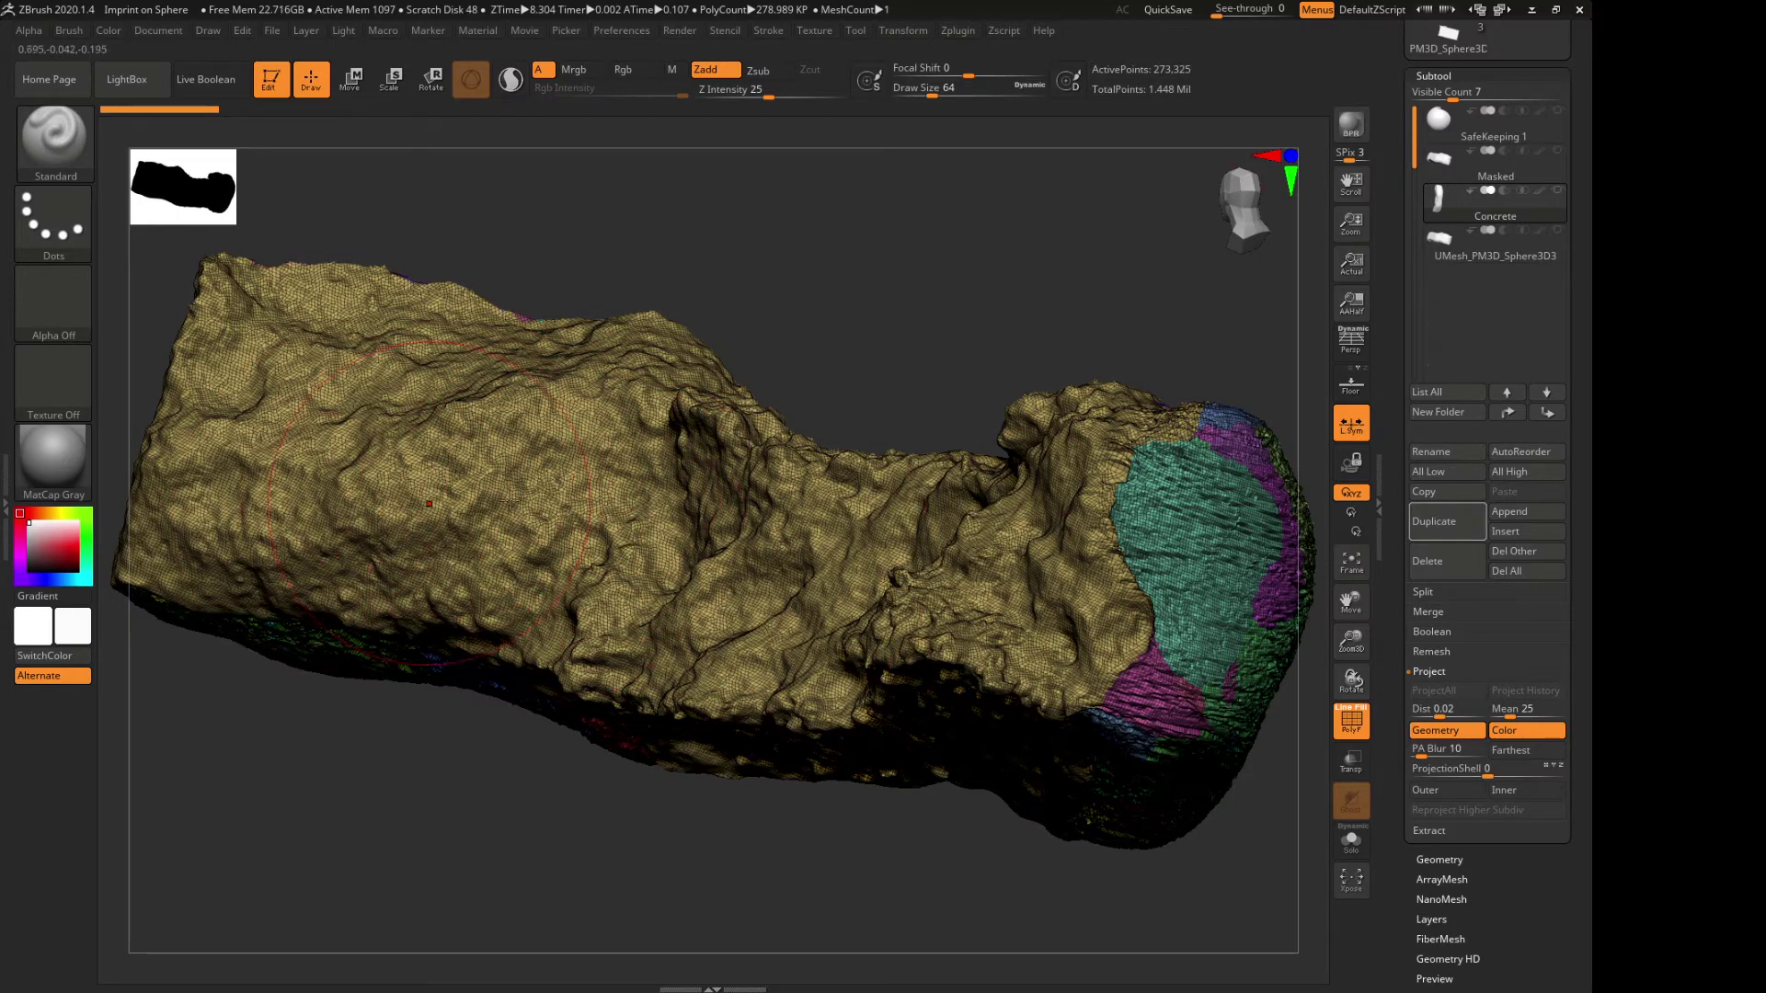
left_click(1348, 726)
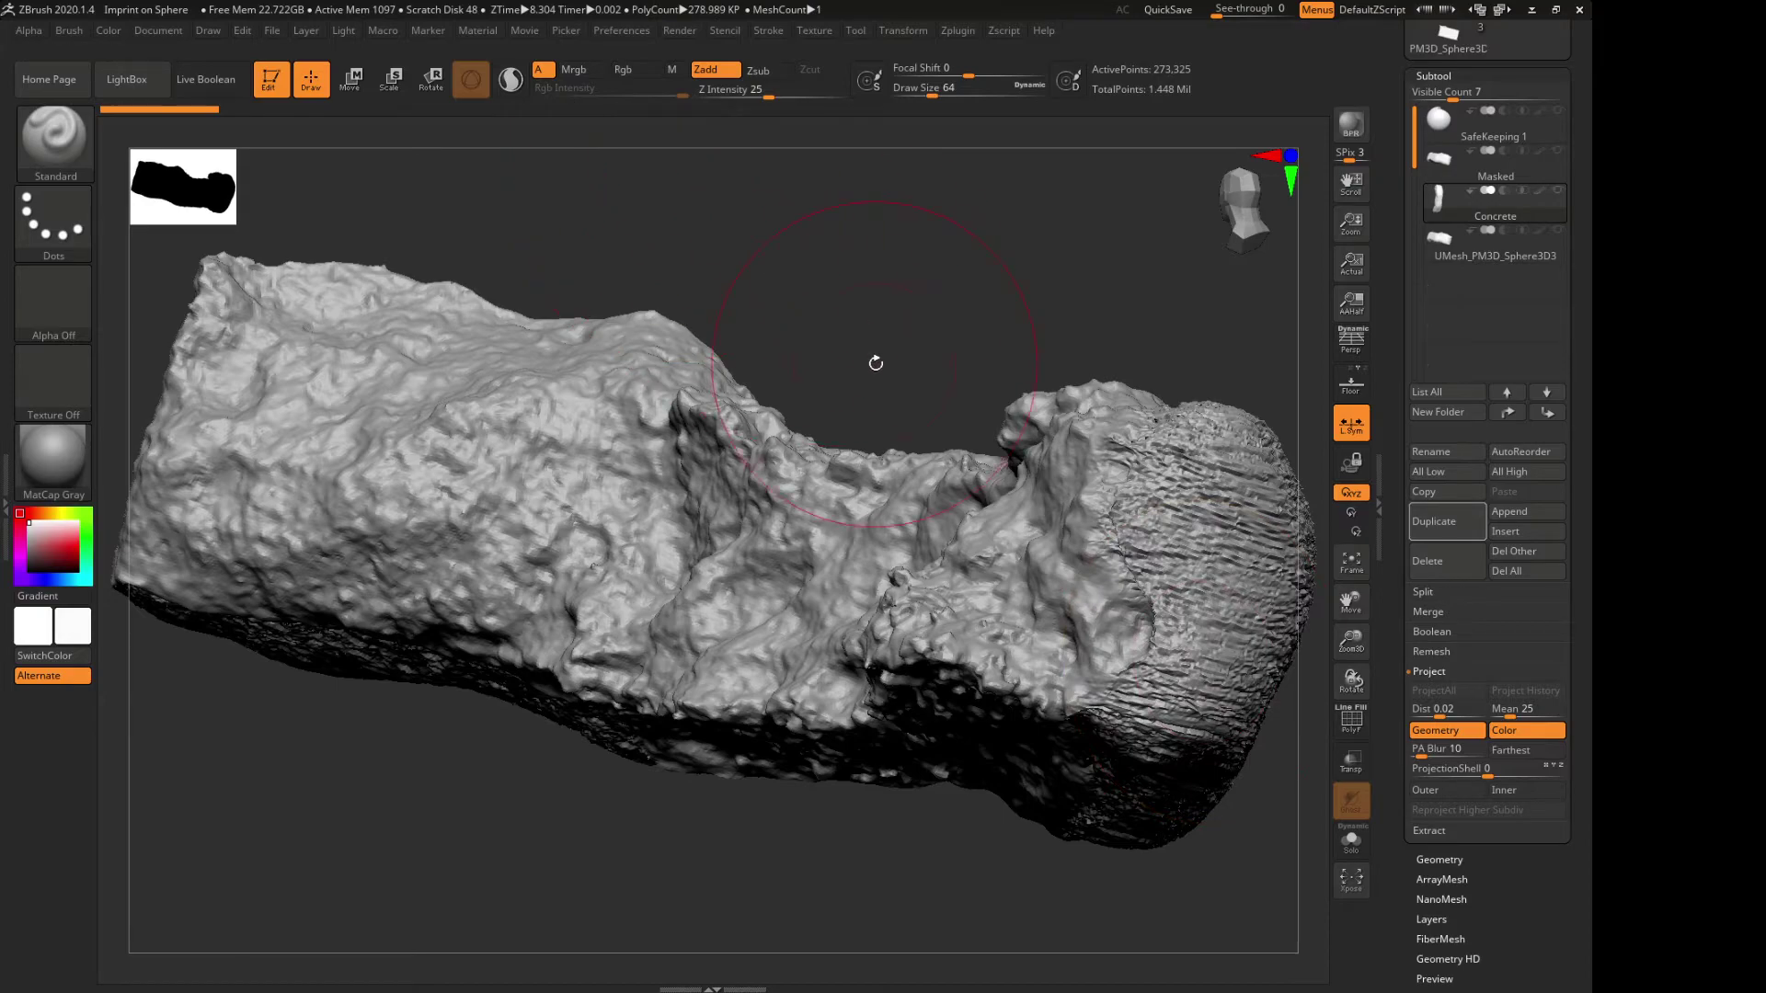
left_click_drag(876, 363, 889, 249)
key("f")
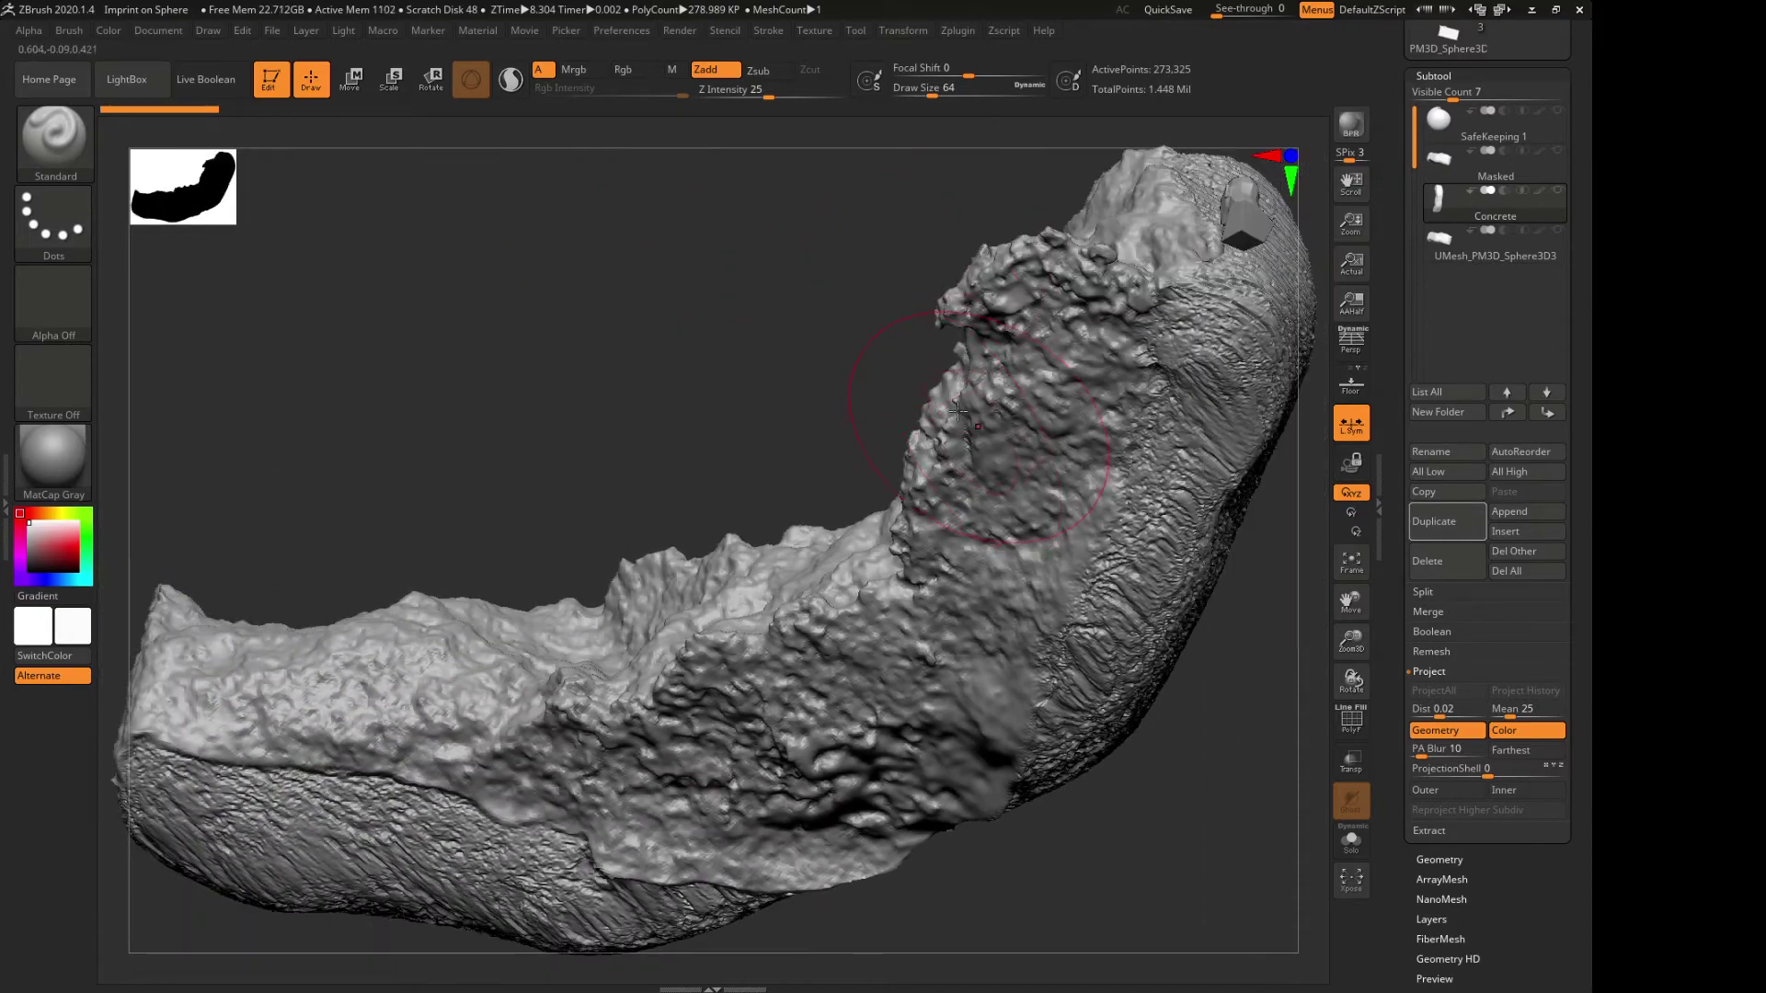
left_click_drag(1351, 641, 1345, 588)
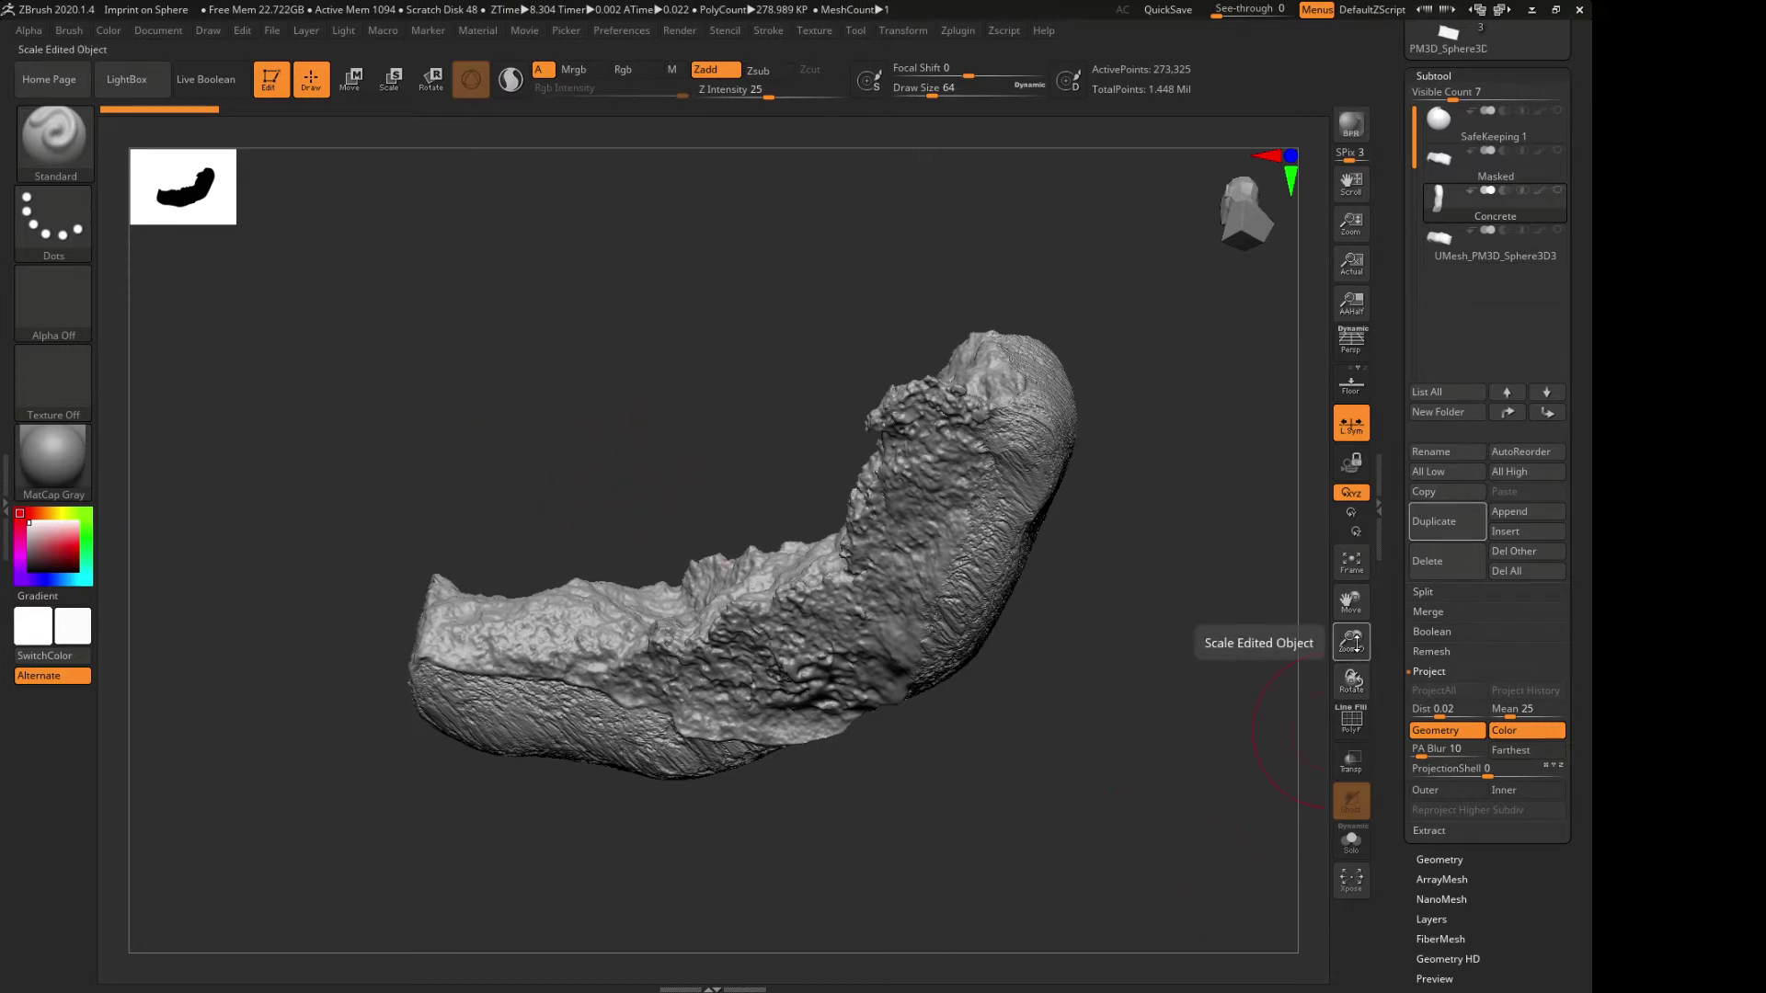
left_click_drag(1333, 644, 1352, 616)
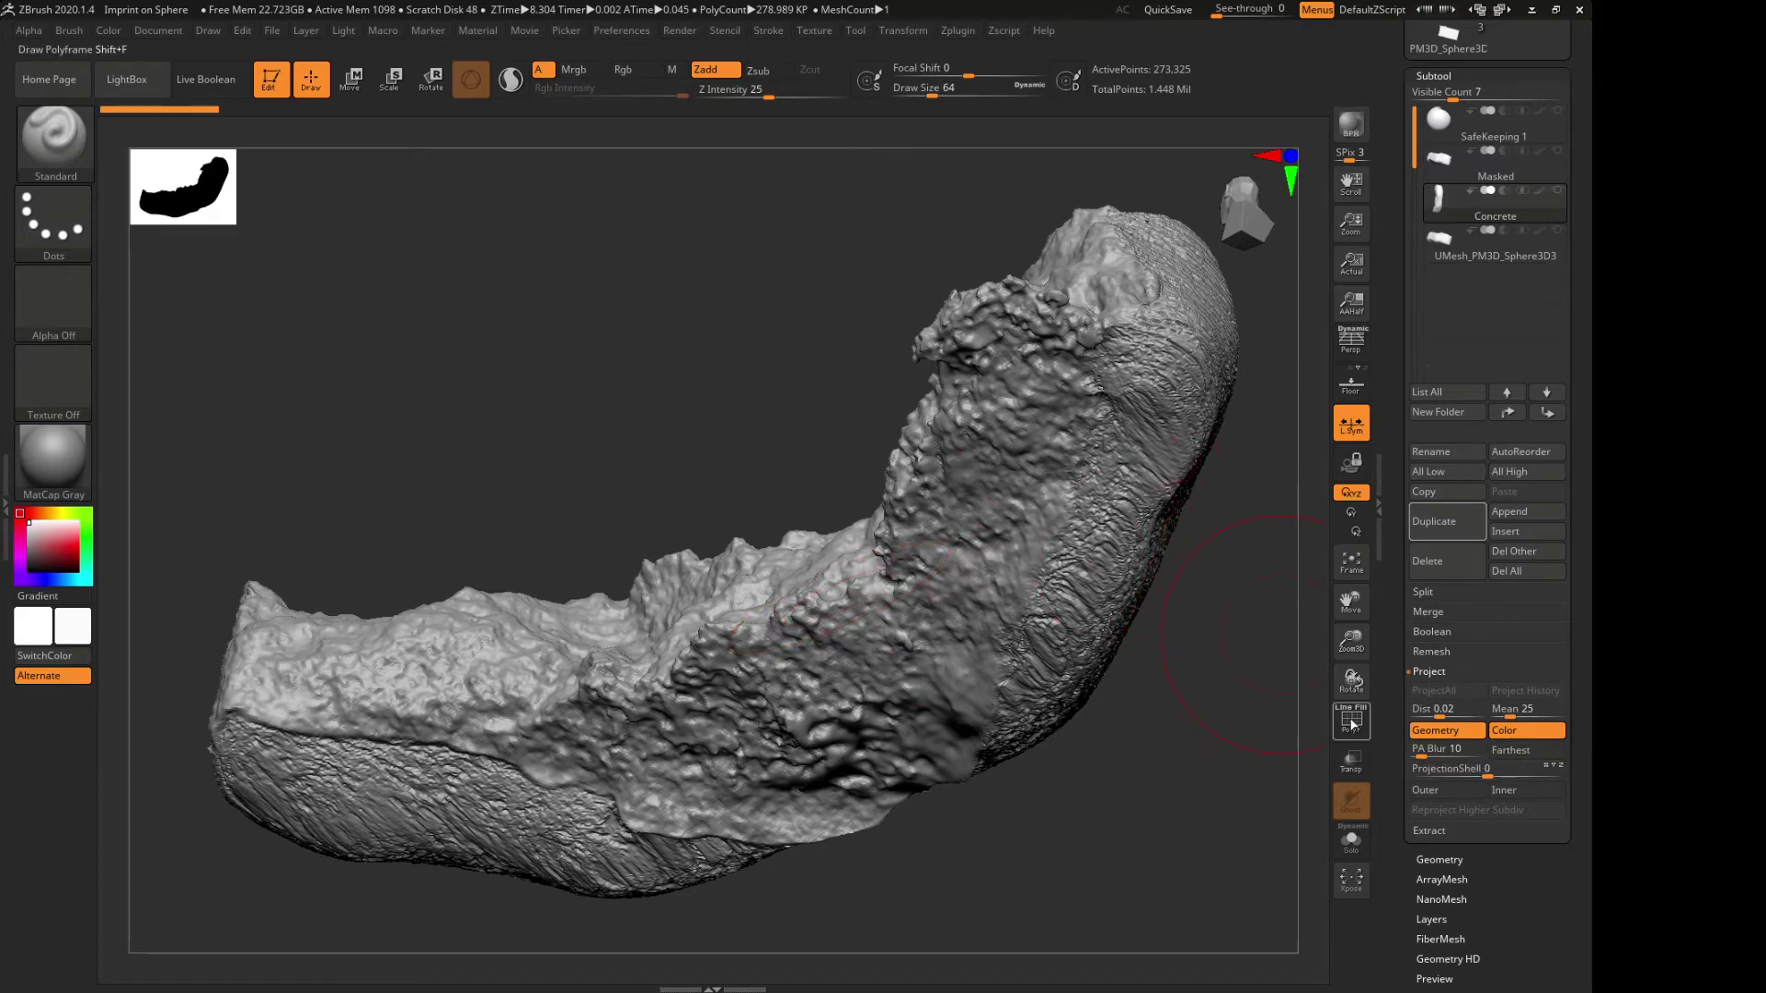
left_click(1351, 721)
left_click_drag(1351, 641, 1367, 745)
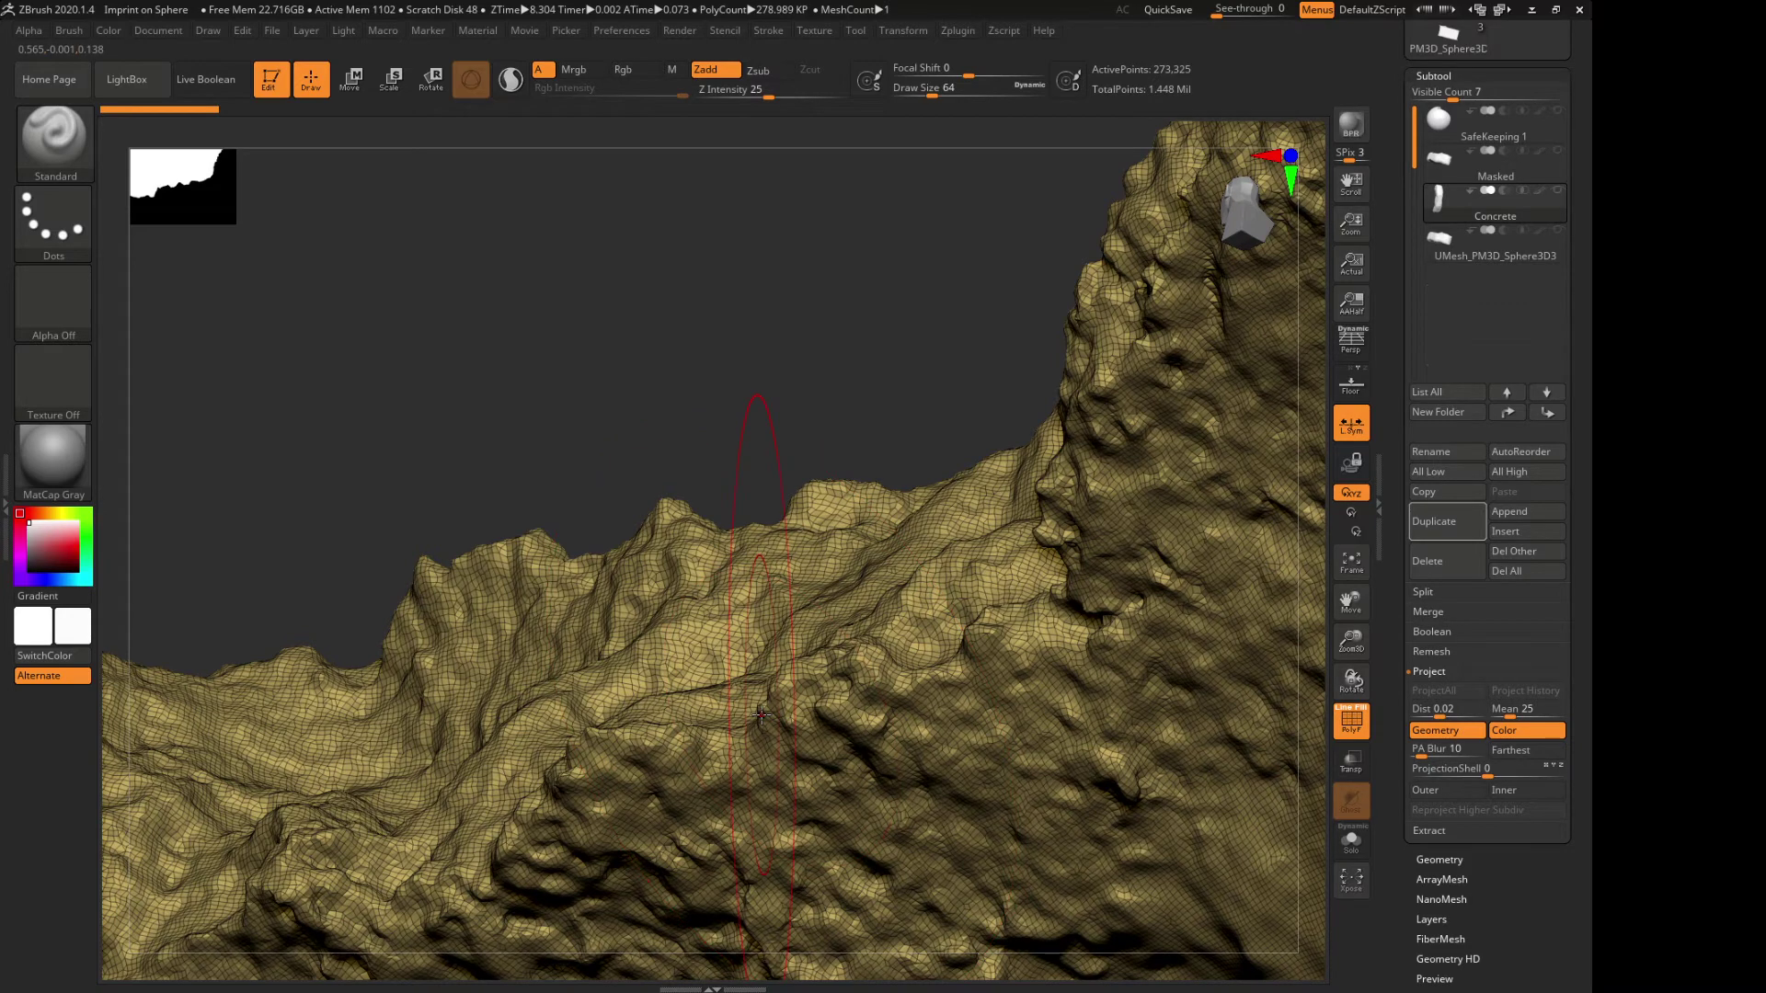
key("f")
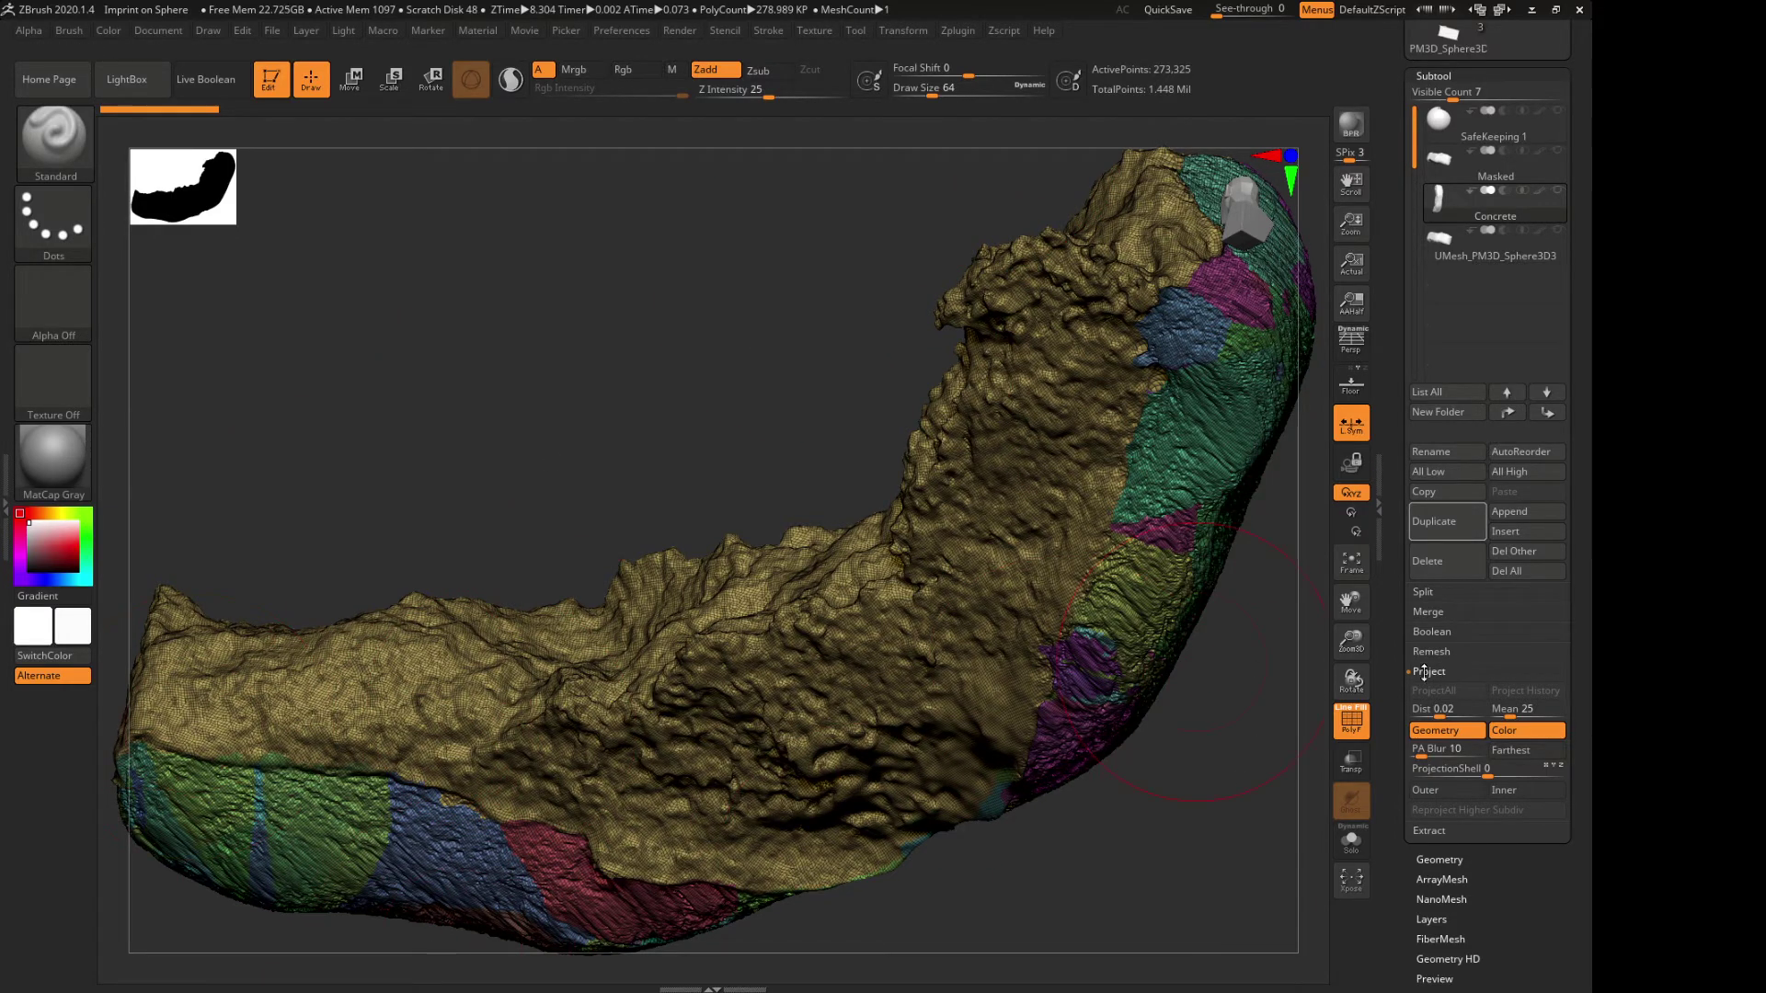
Apply DynaMesh to the Concrete subtool at resolution 904 and check the remeshed surface without the wireframe
scroll(1561, 664, "down", 5)
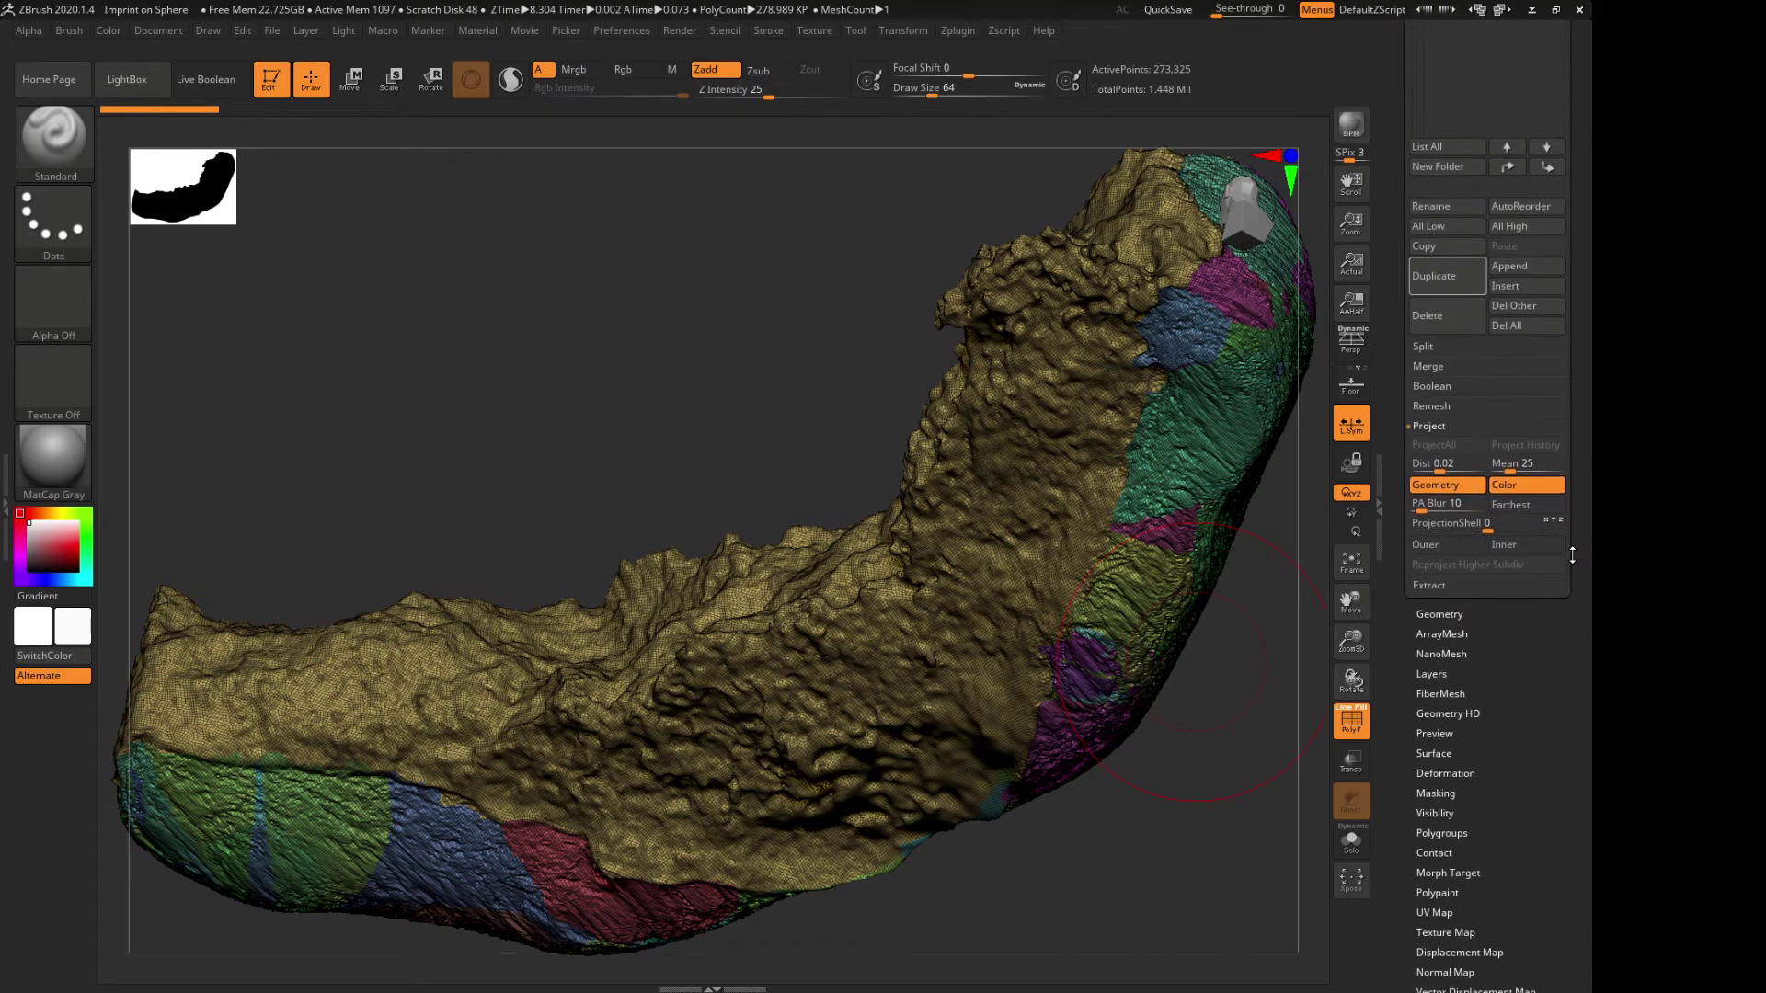
left_click(1425, 614)
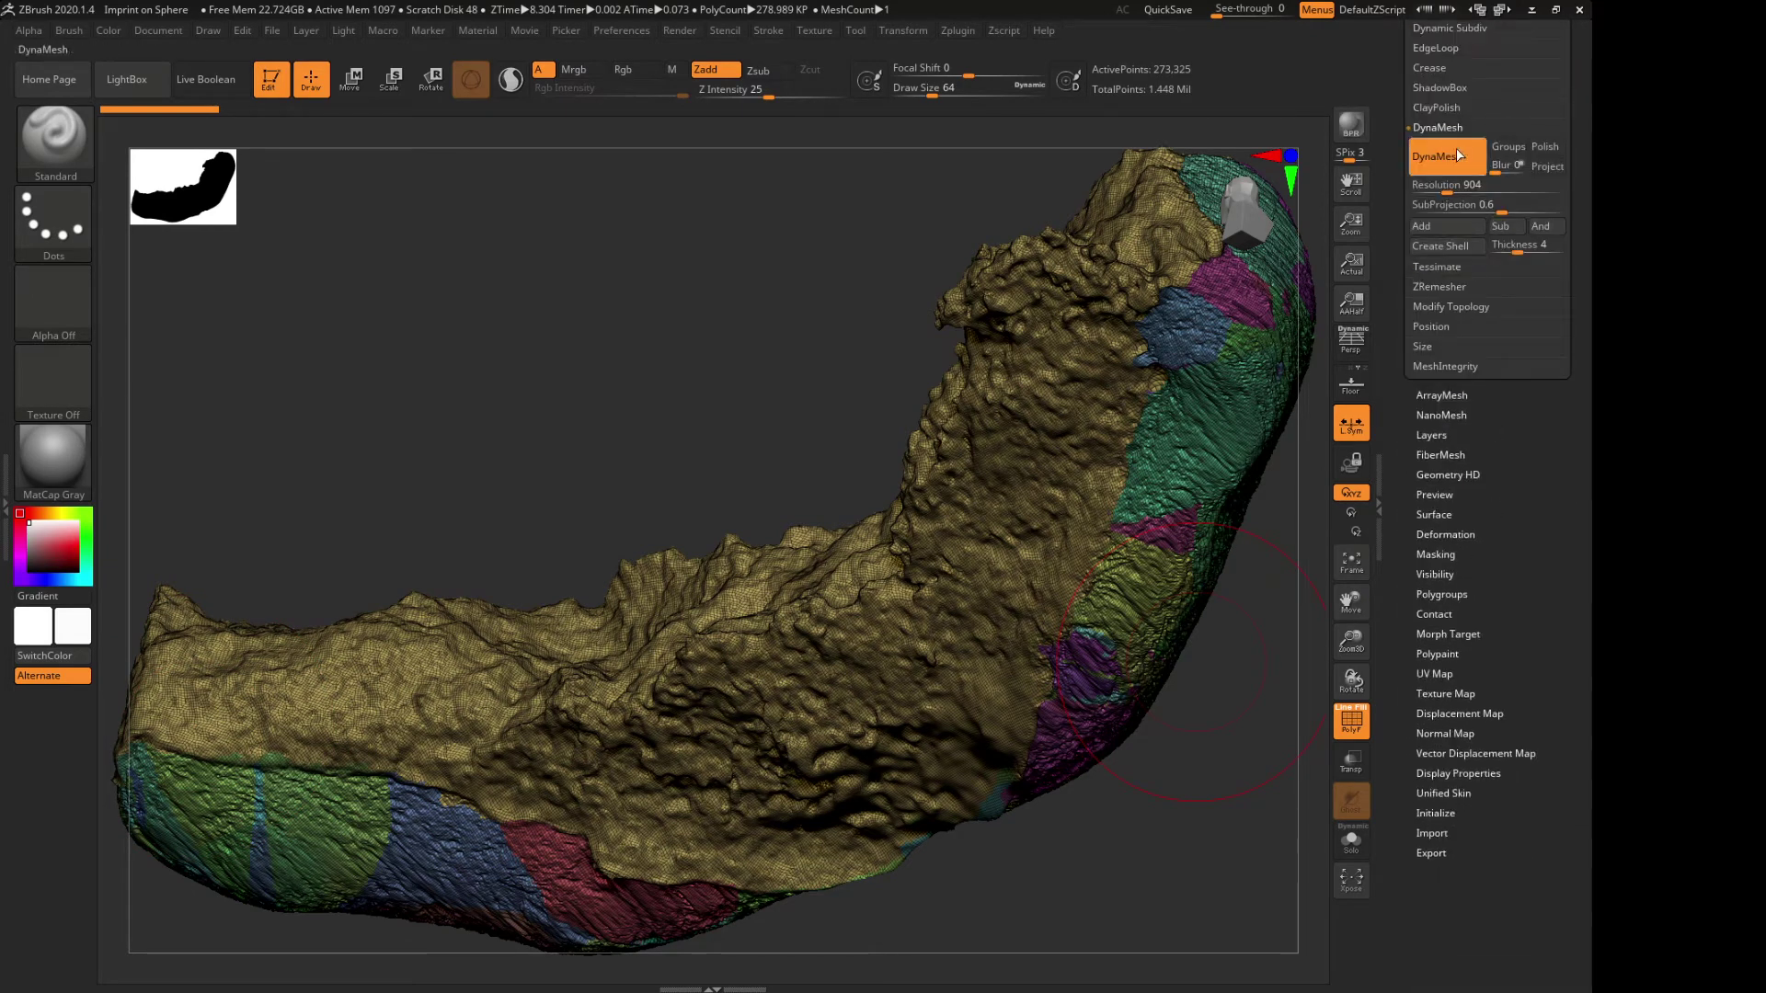
left_click(1444, 306)
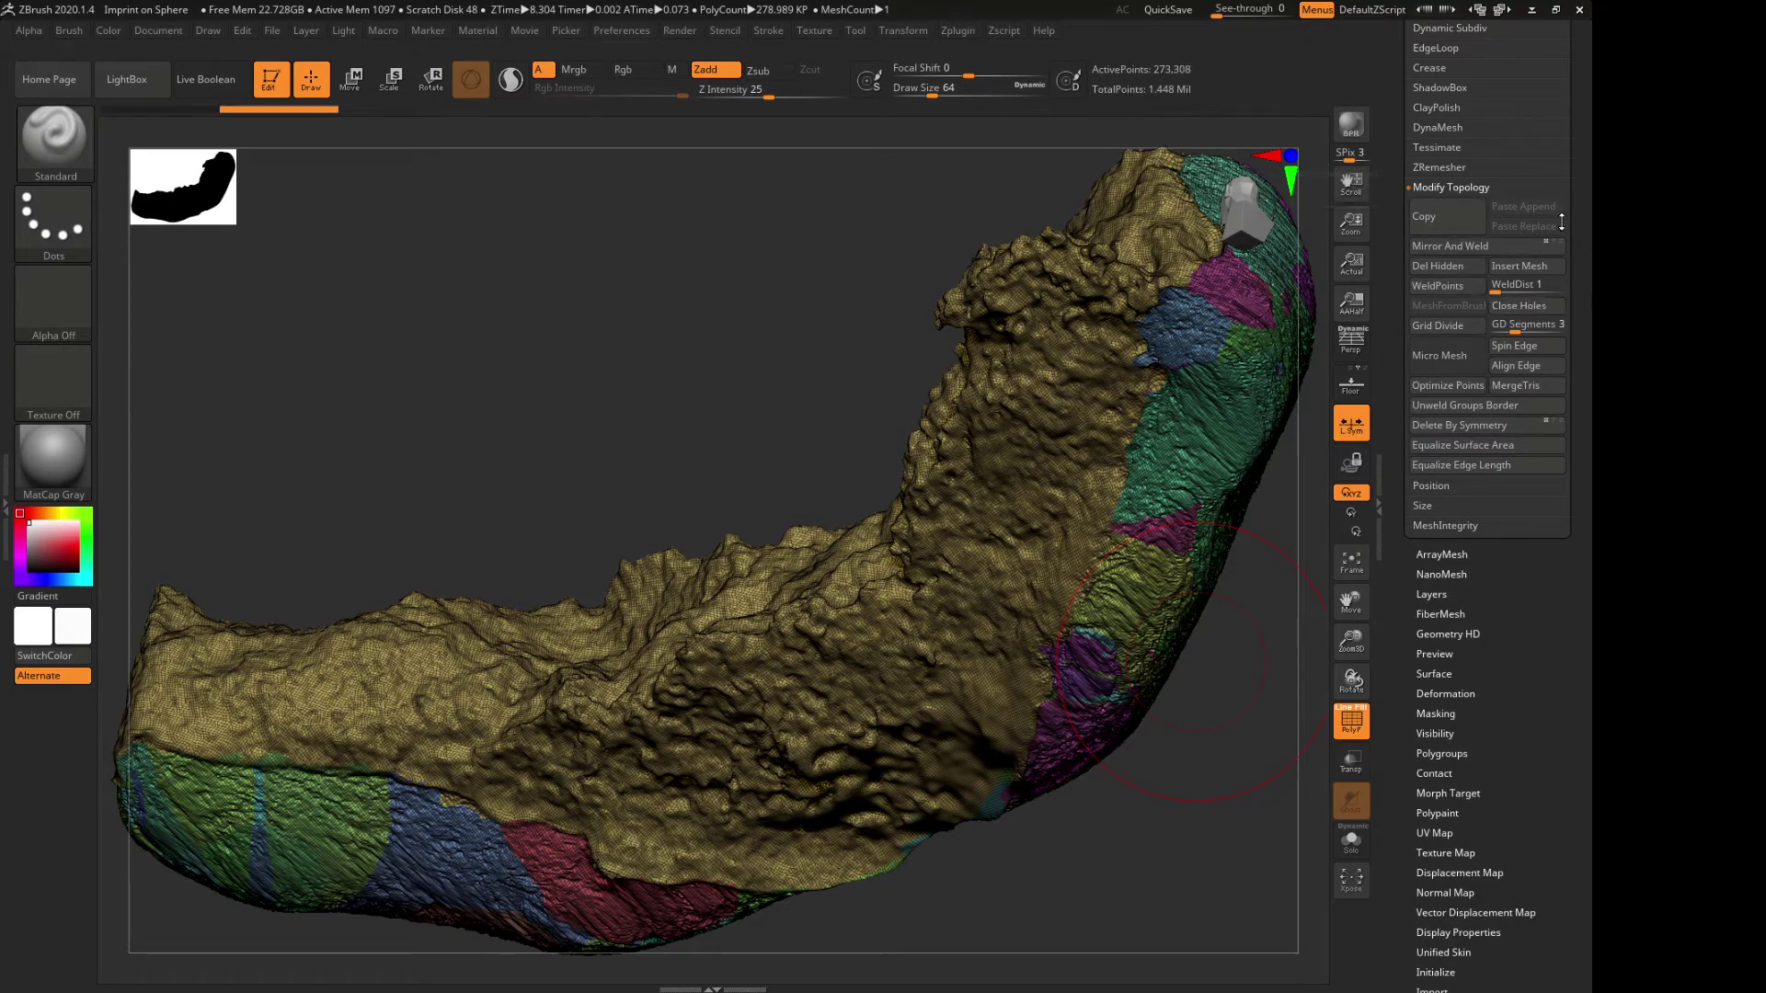
left_click(1466, 127)
left_click(1444, 161)
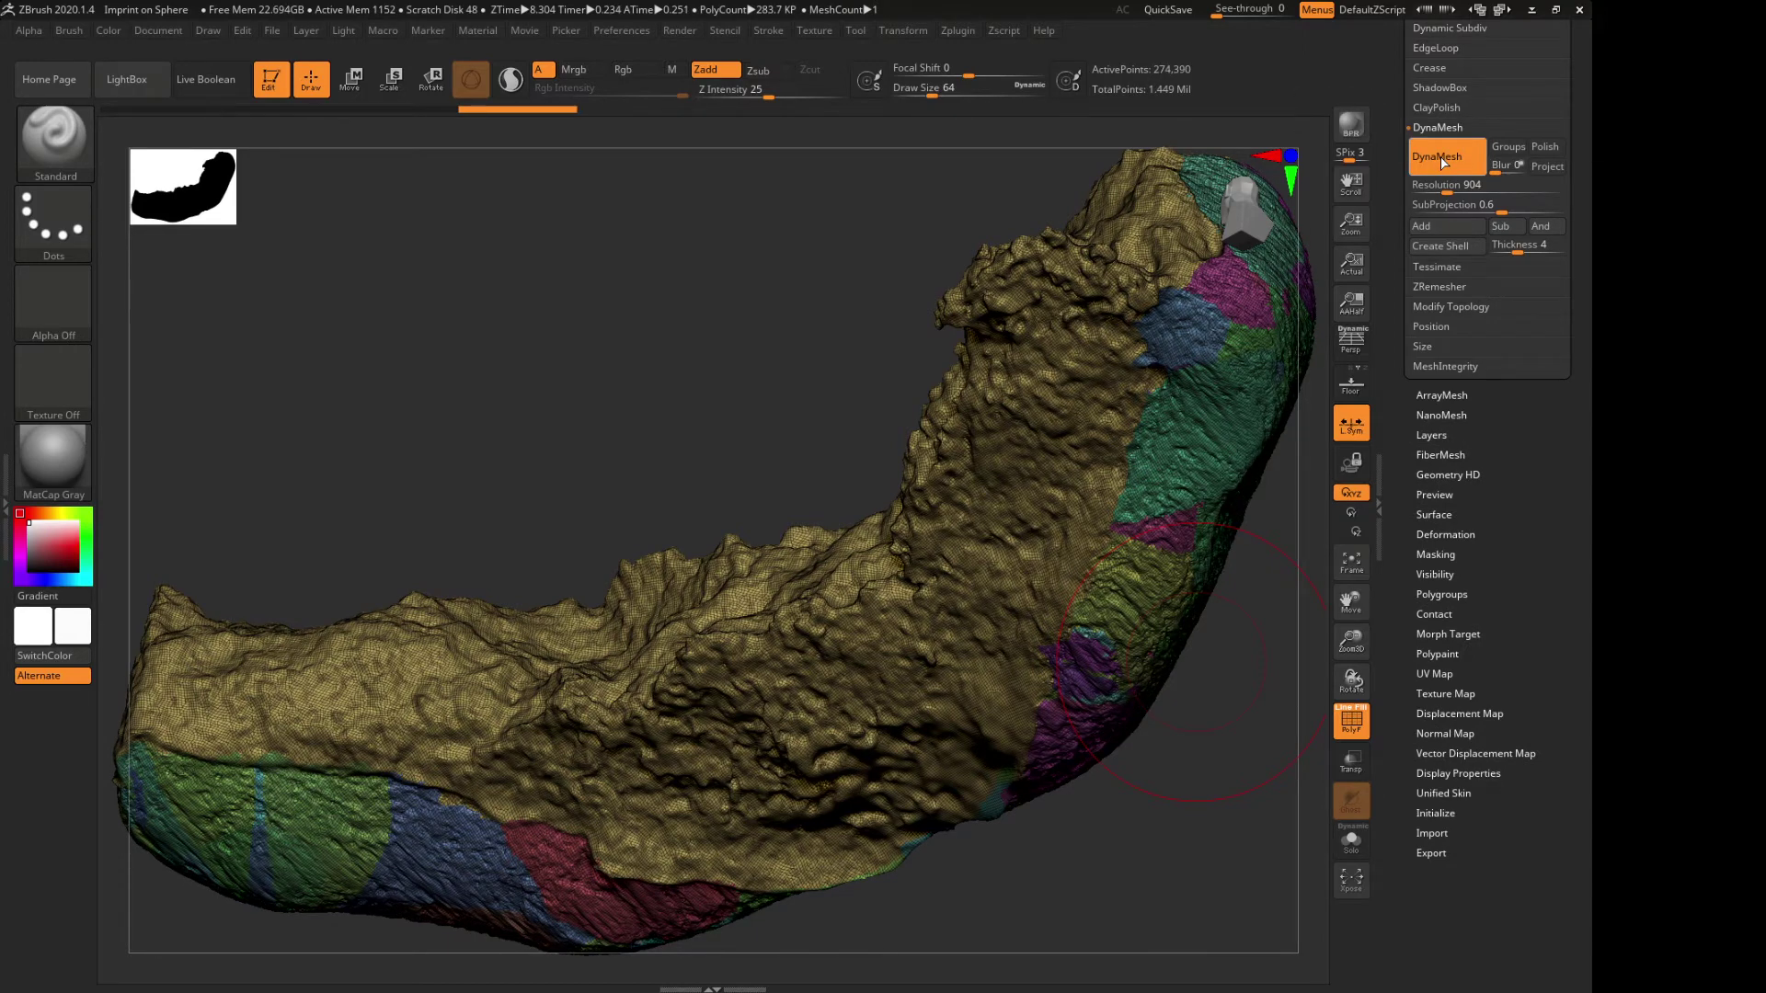
left_click(1350, 736)
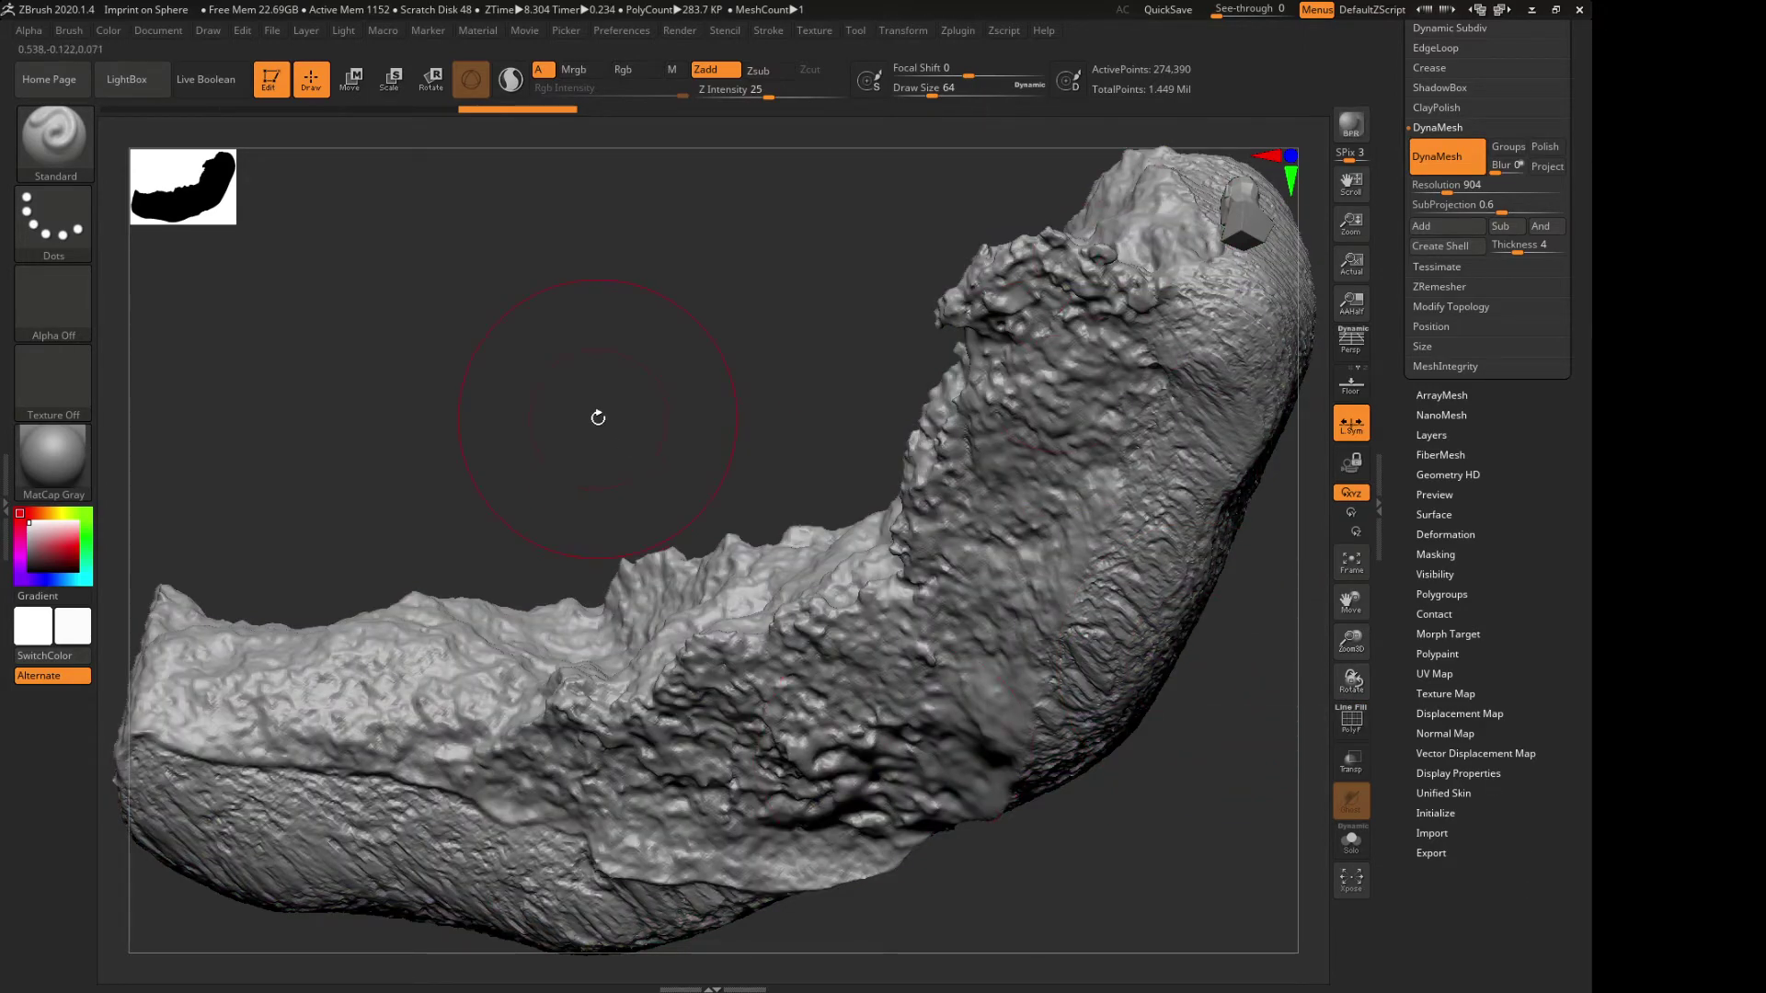
mouse_move(598, 417)
left_mouse_down()
mouse_move(547, 323)
mouse_move(619, 300)
left_mouse_up()
mouse_move(1178, 426)
left_mouse_down()
mouse_move(1266, 533)
mouse_move(1411, 218)
left_mouse_up()
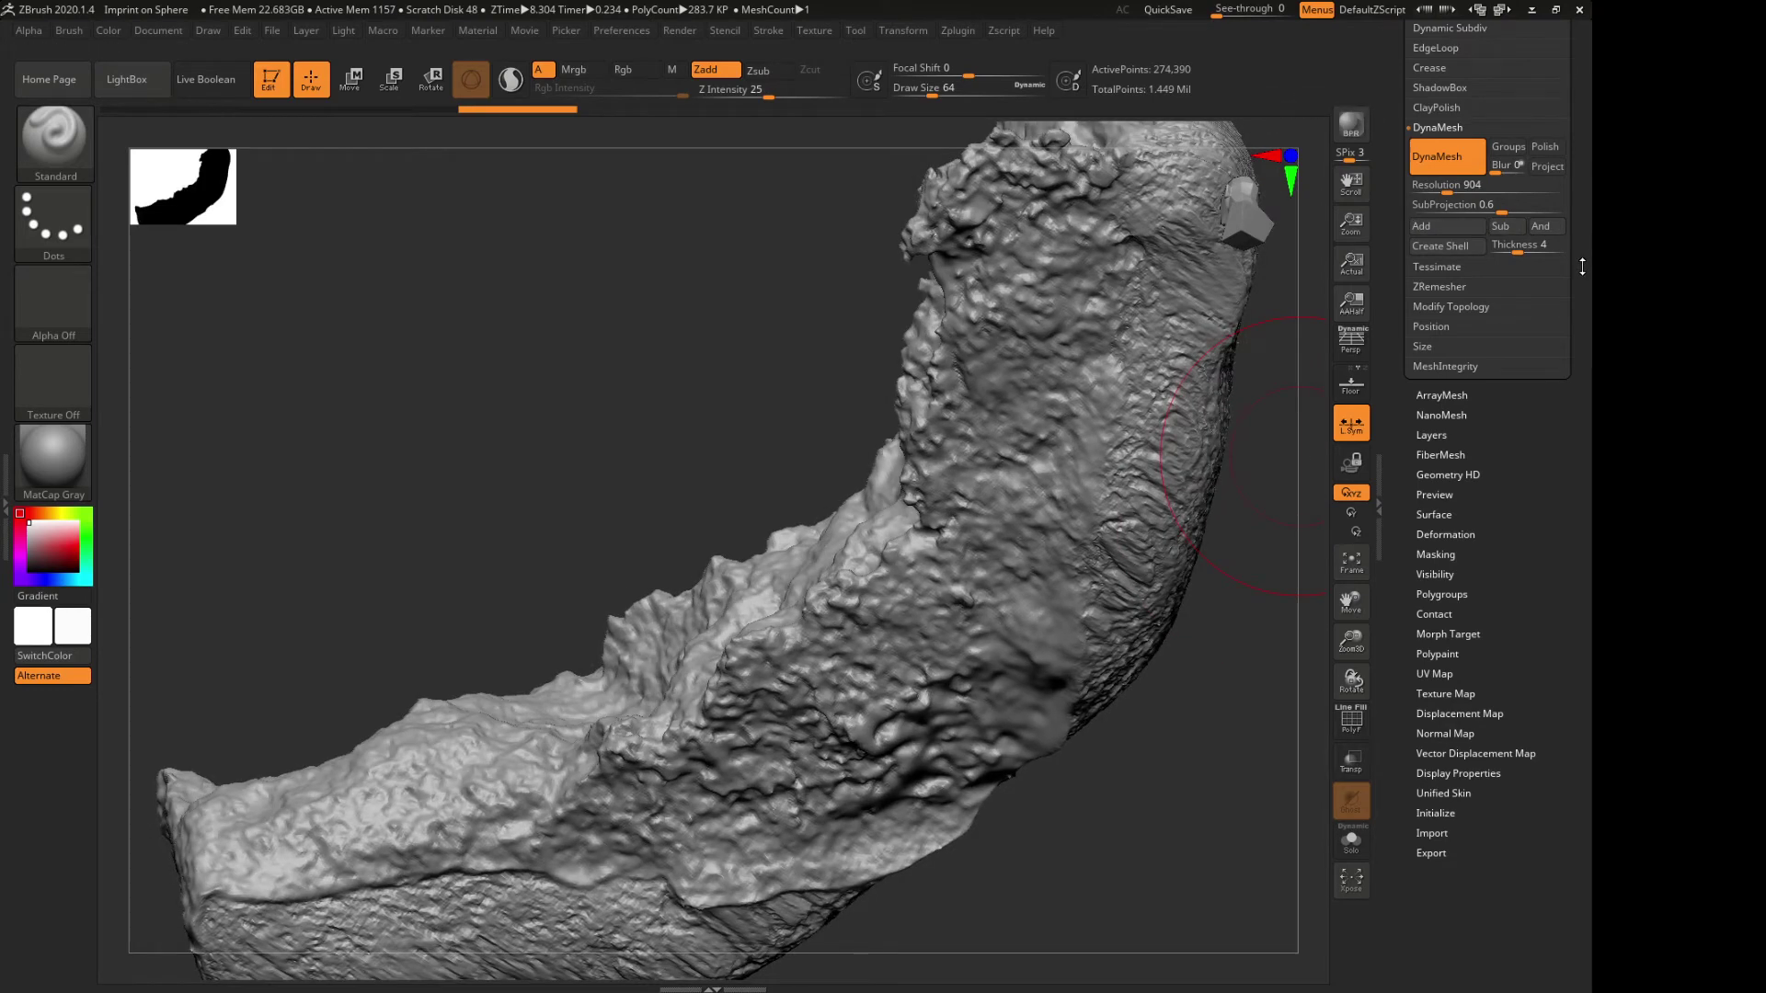
Duplicate the Concrete subtool and rename the copy "decimated"
left_click_drag(1582, 266, 1584, 429)
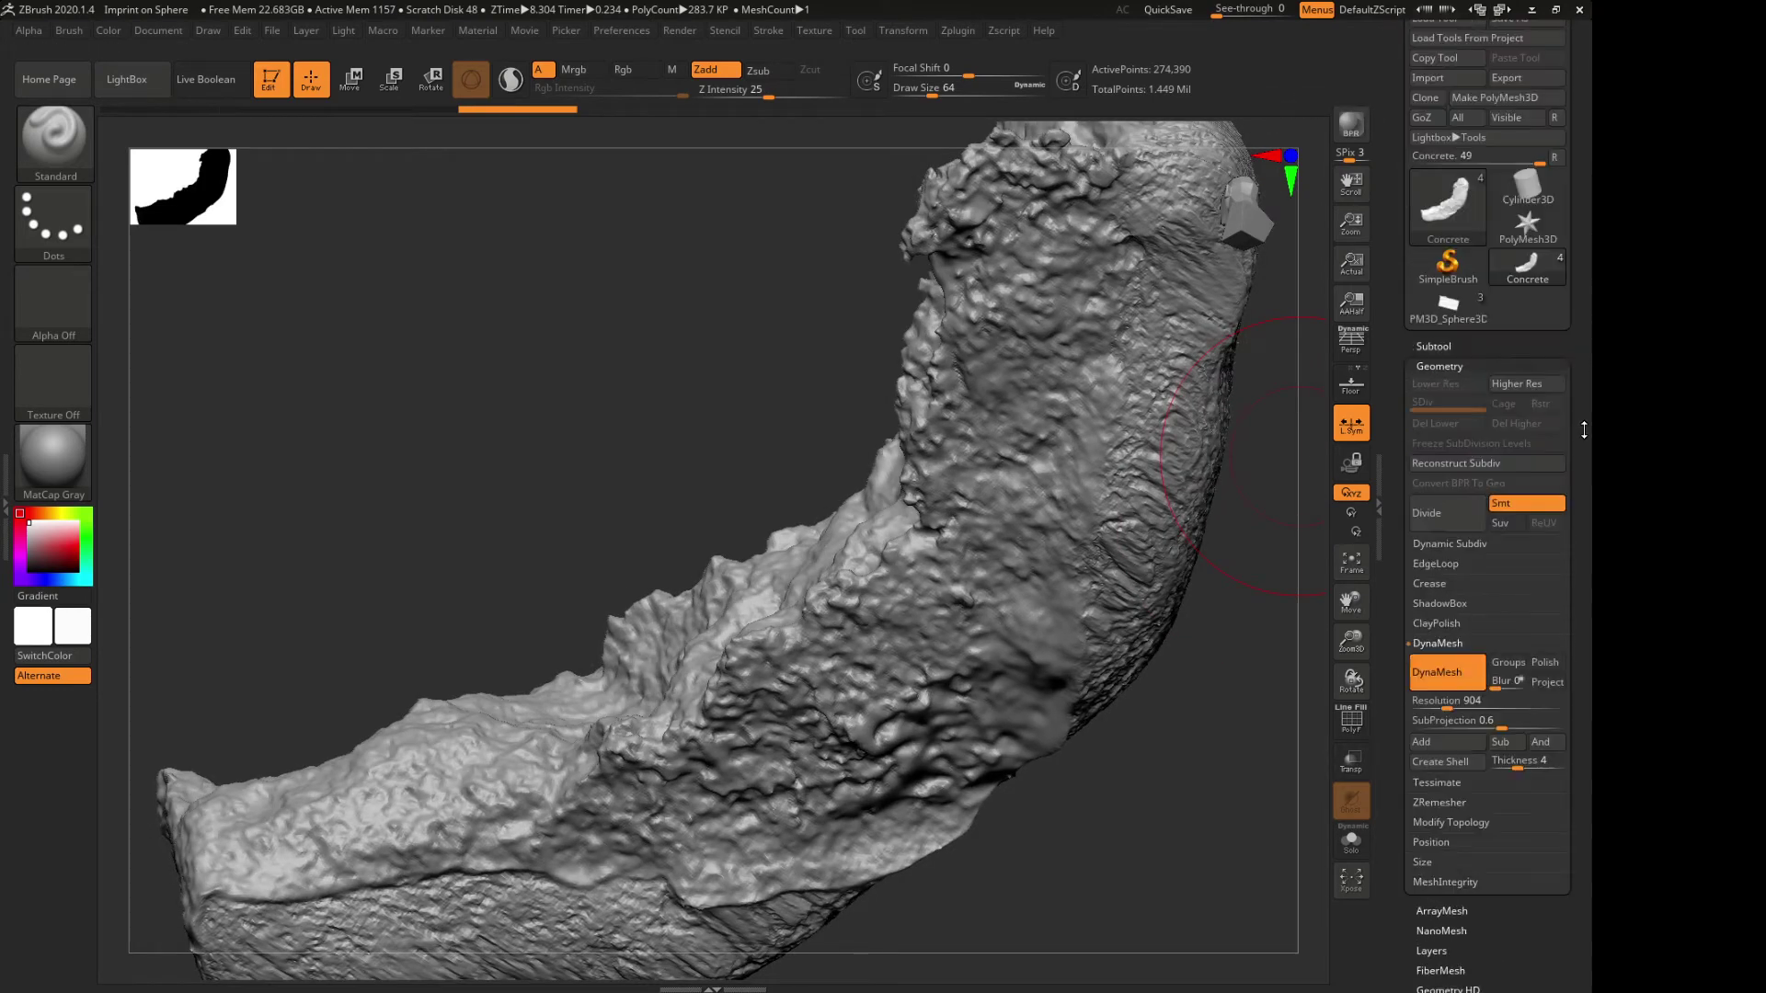
left_click(1461, 346)
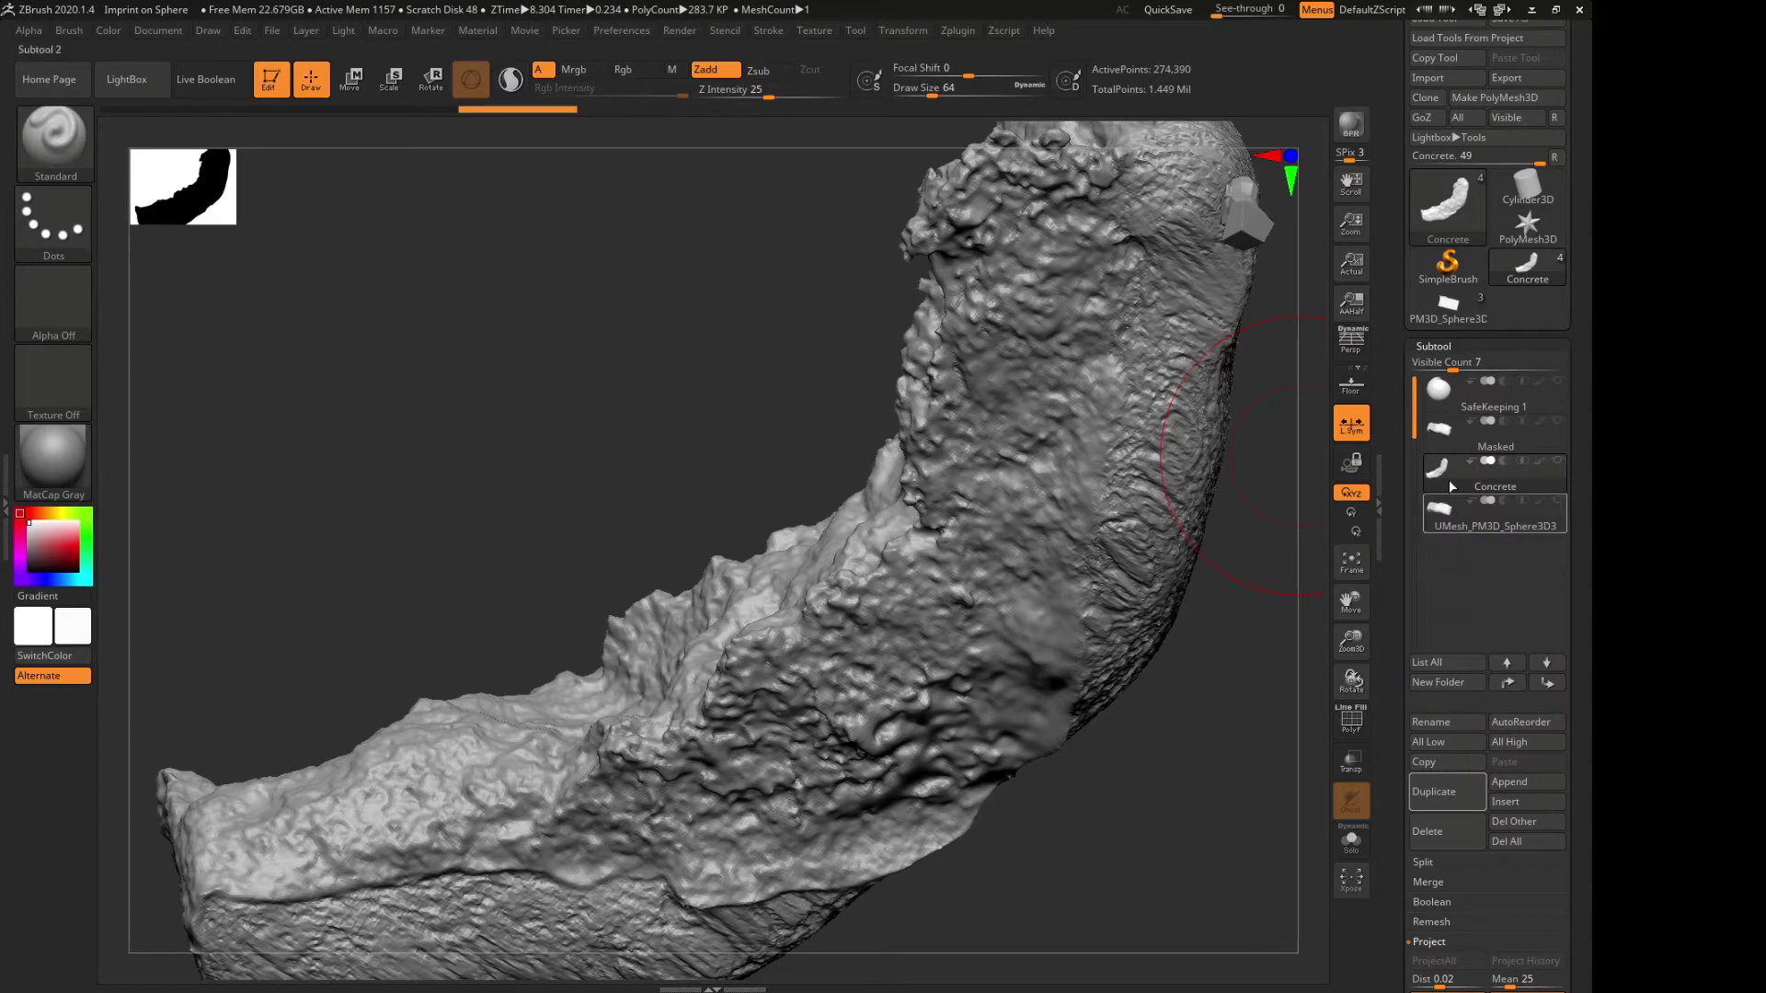
mouse_move(1446, 489)
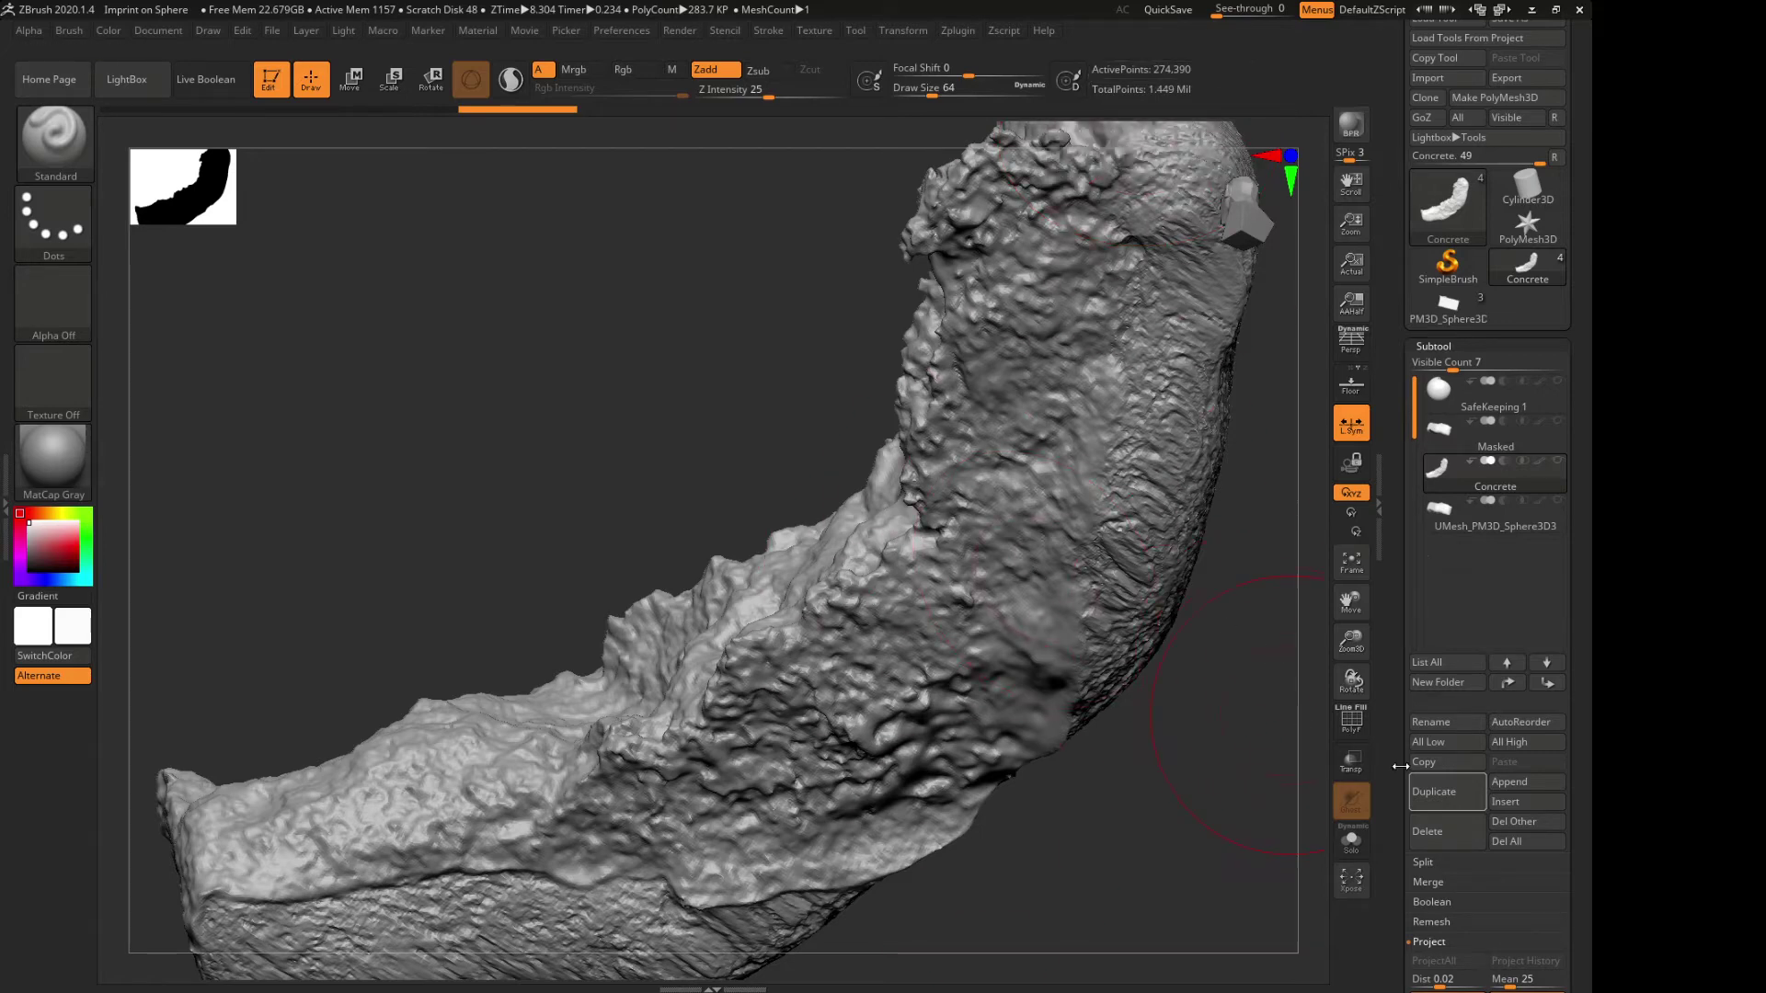
left_click(1440, 796)
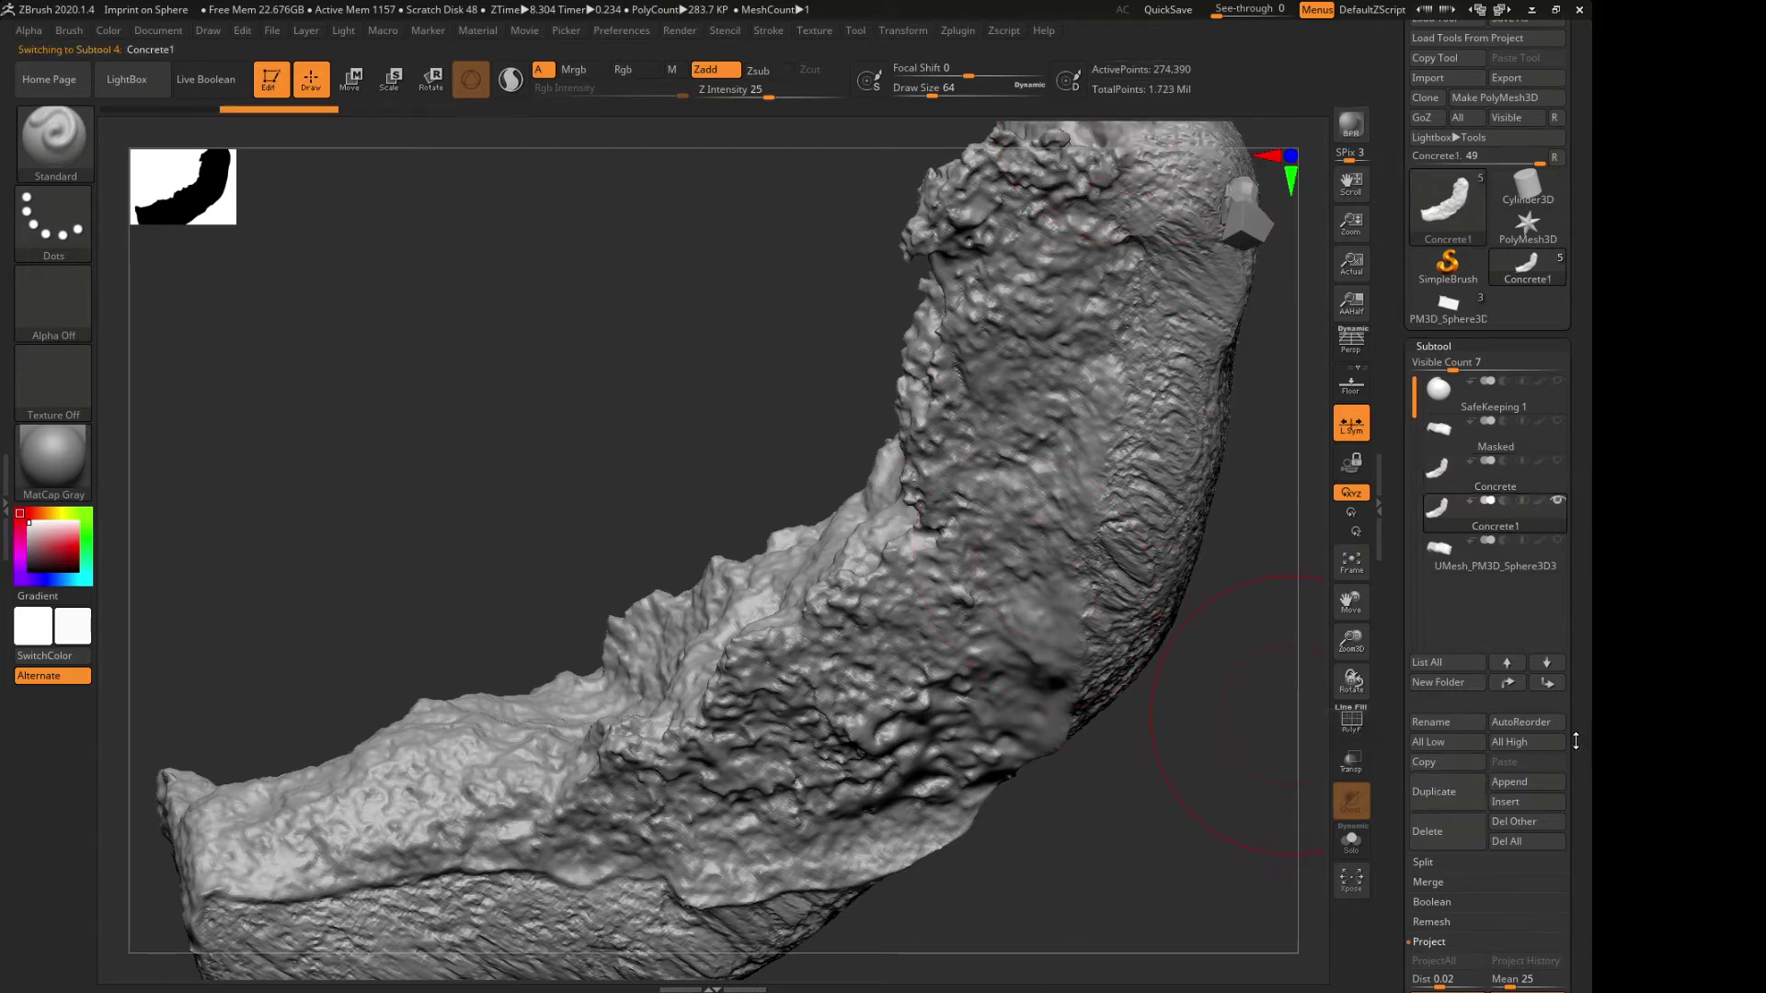
scroll(1521, 714, "down", 2)
left_click(1437, 658)
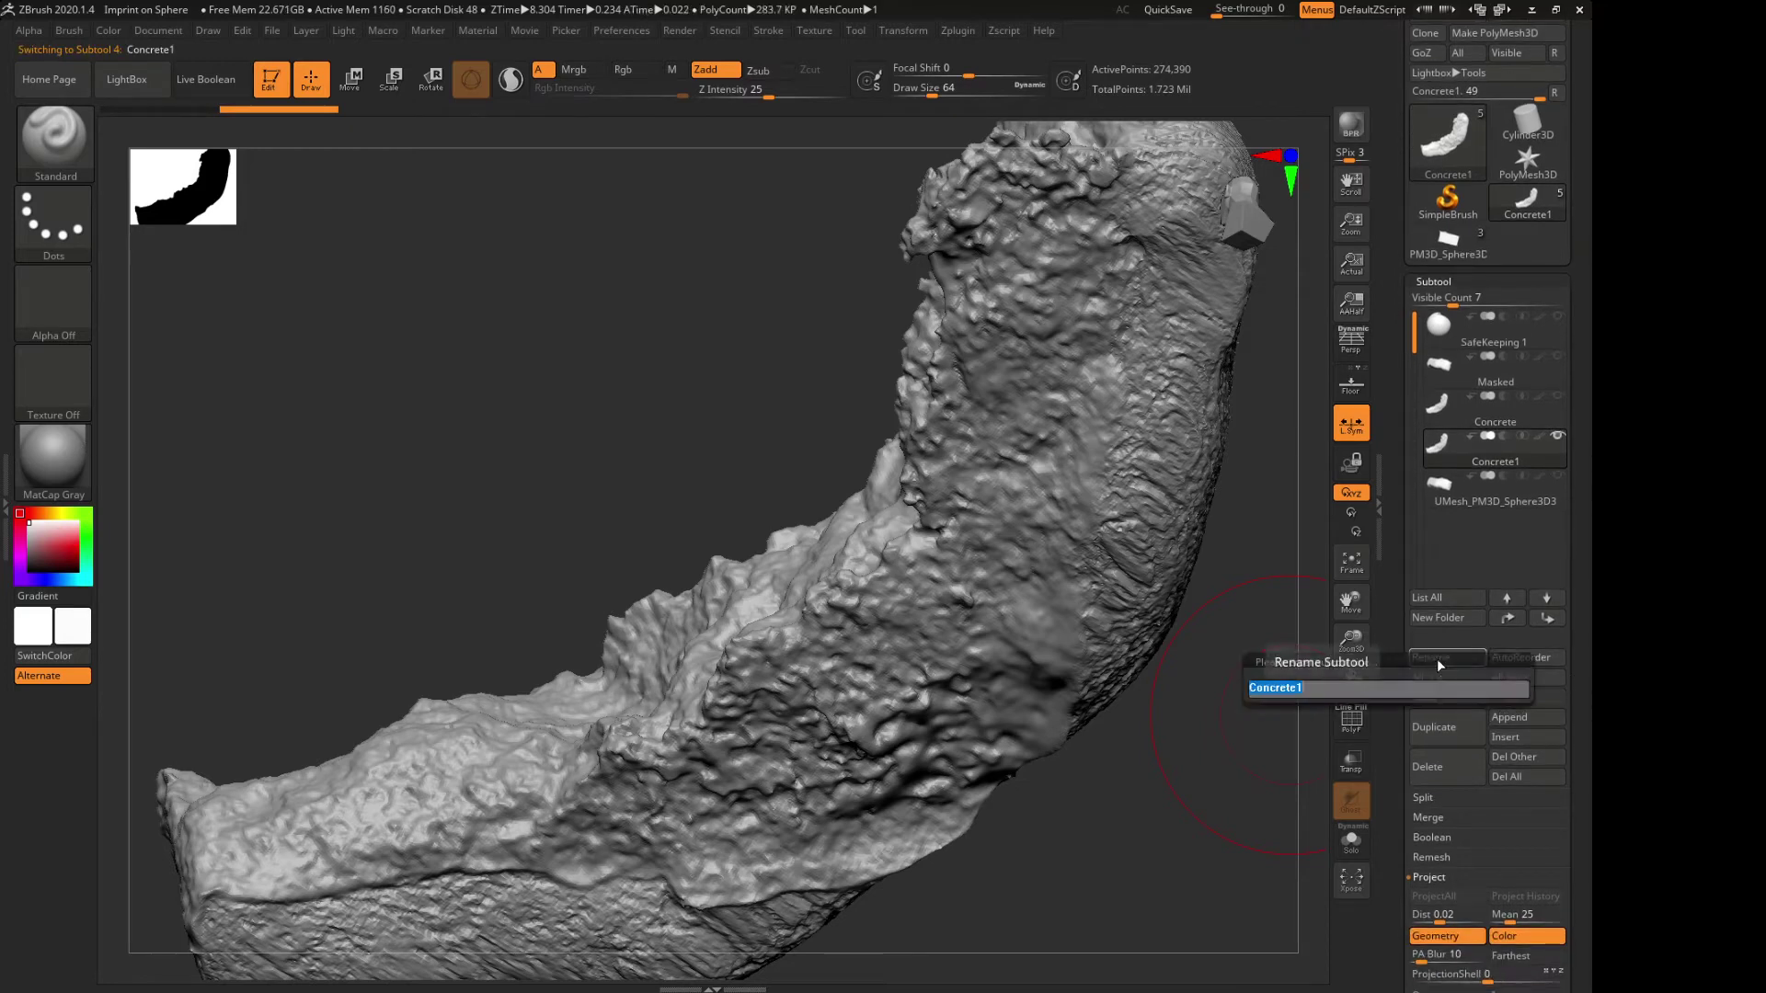
type("Remeshed")
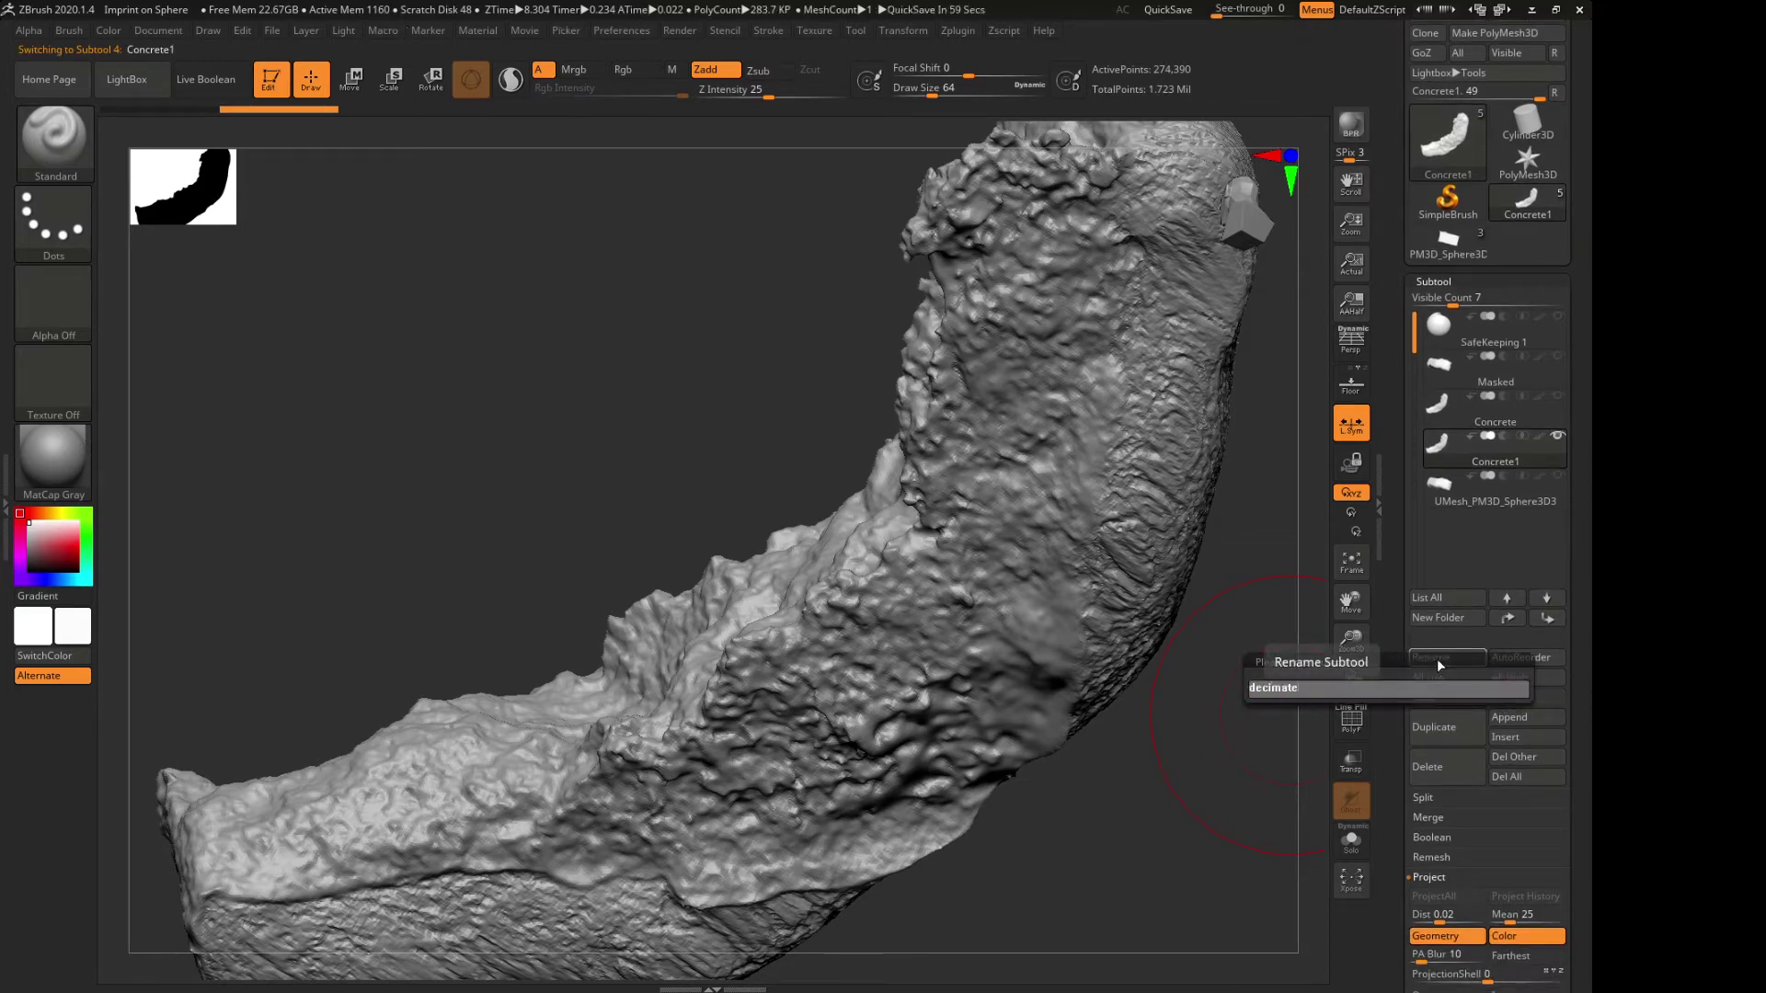
key("Return")
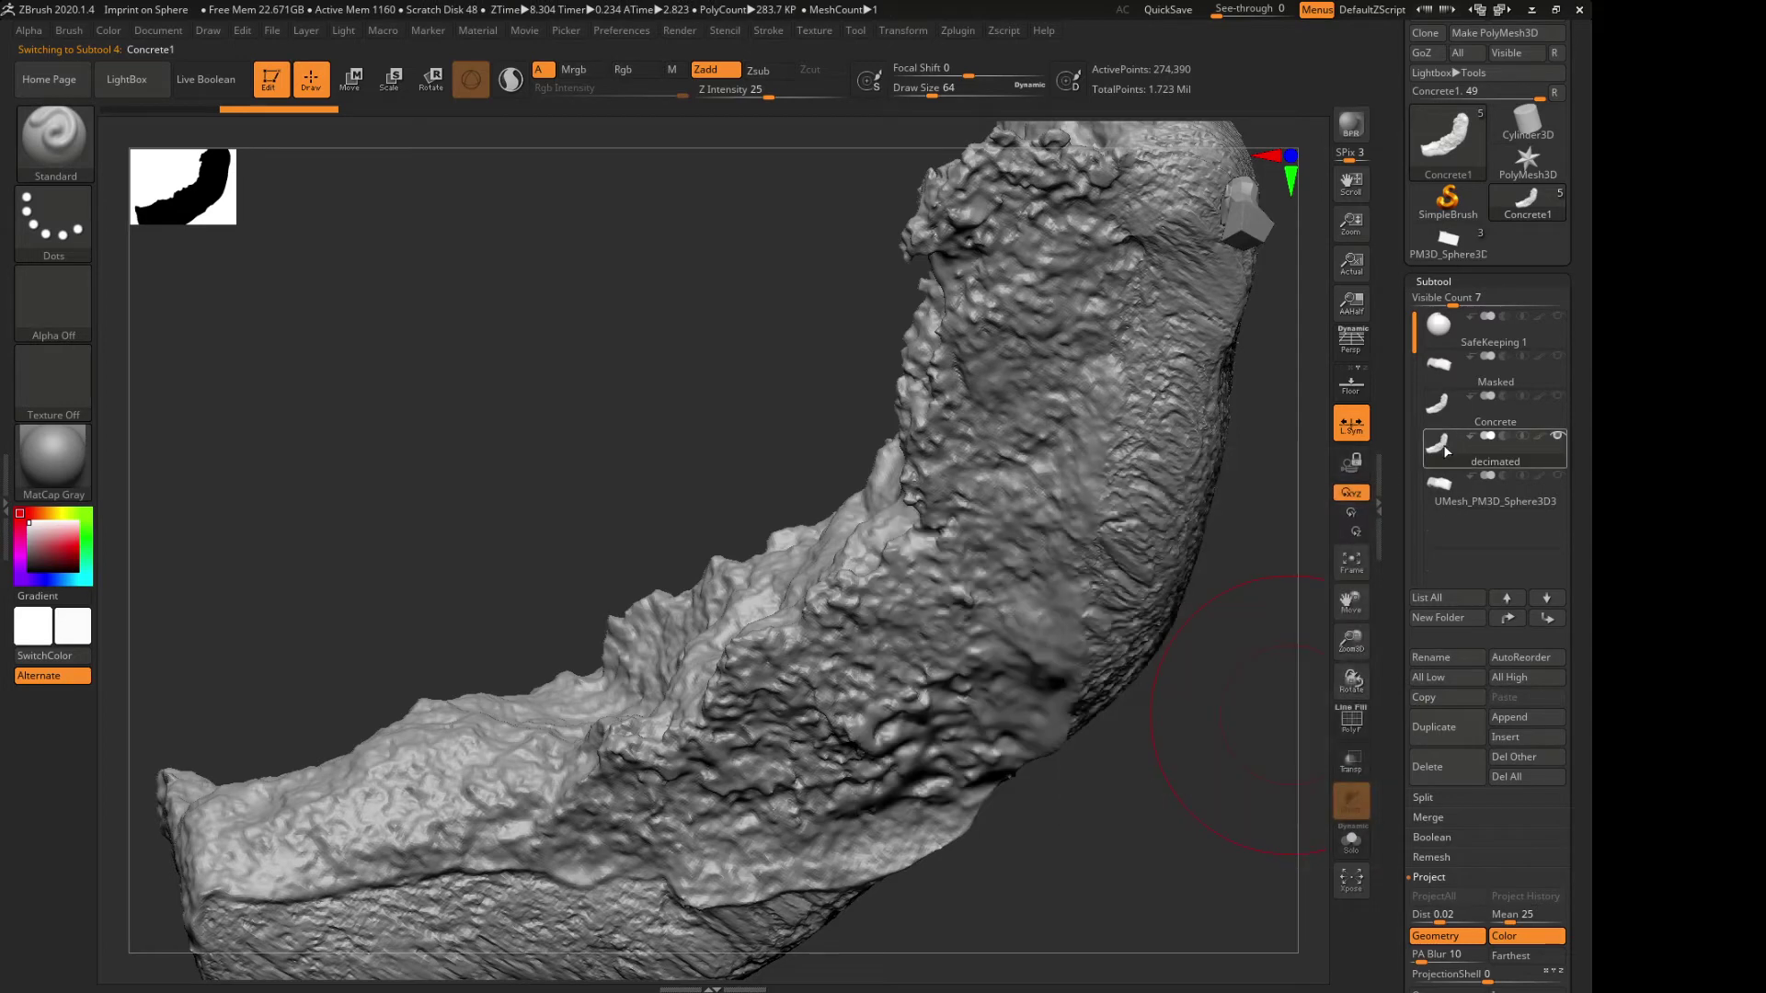
Review the Decimation Master options and presets, and check the wireframe of the "decimated" subtool
left_click(957, 30)
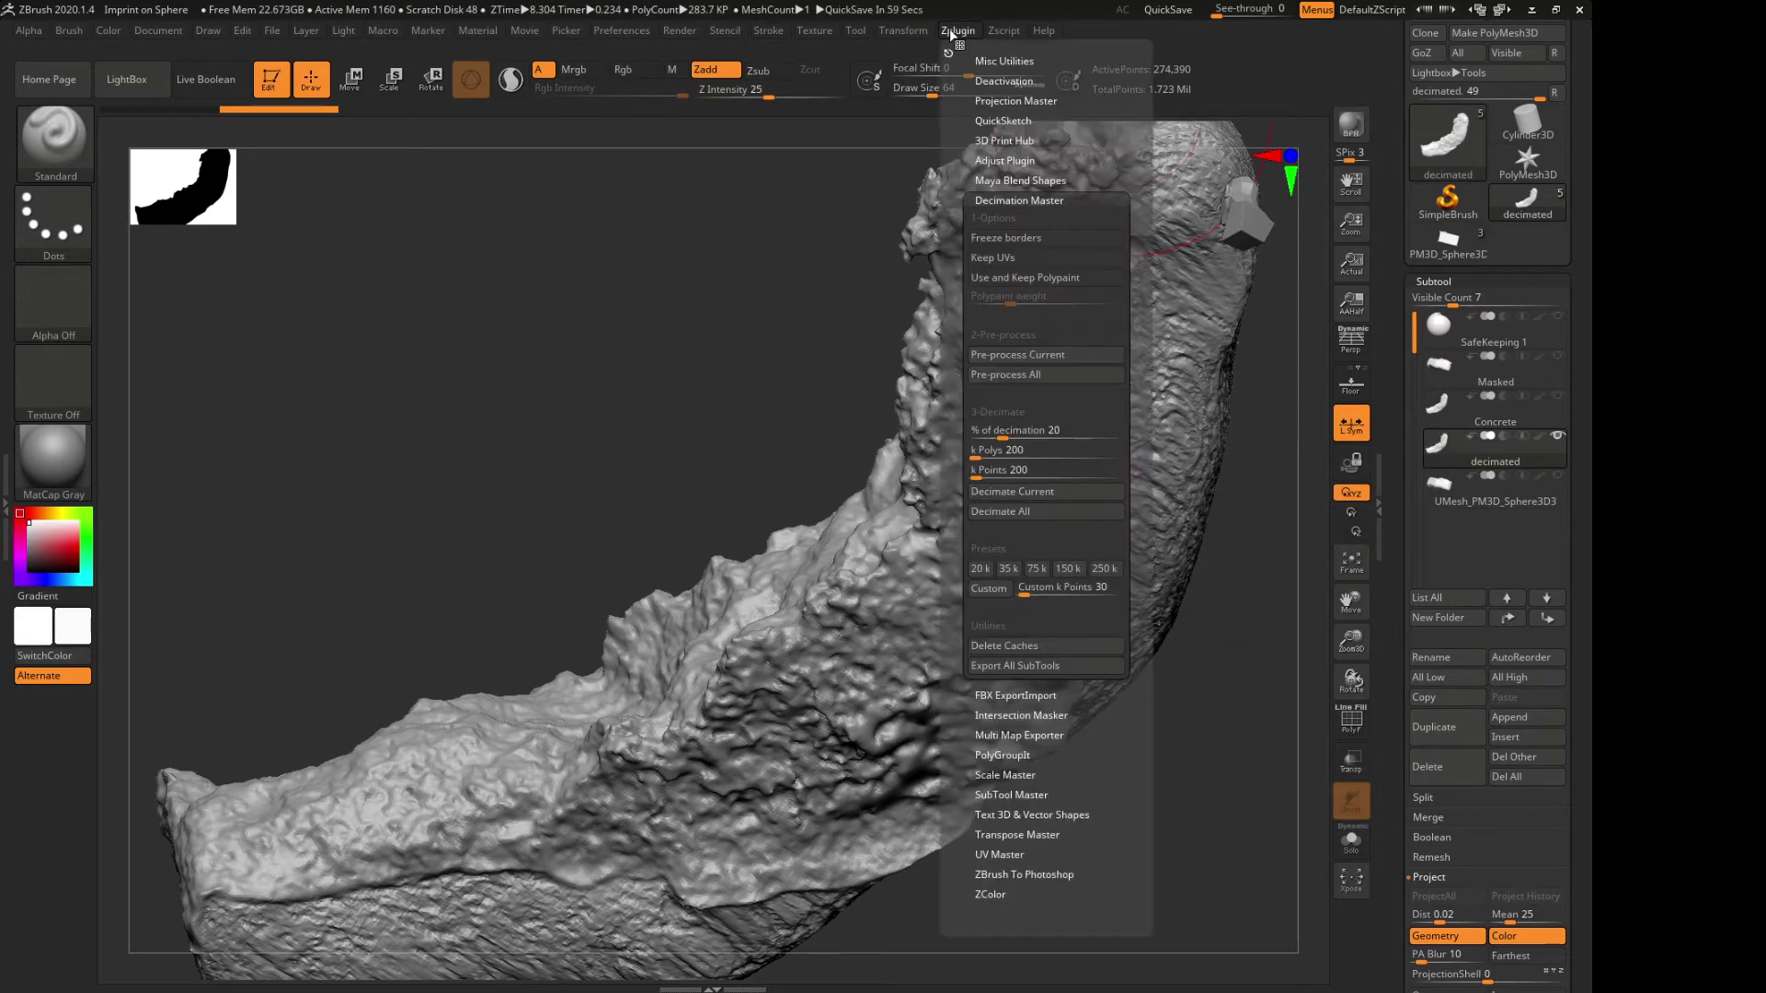
left_click(1027, 200)
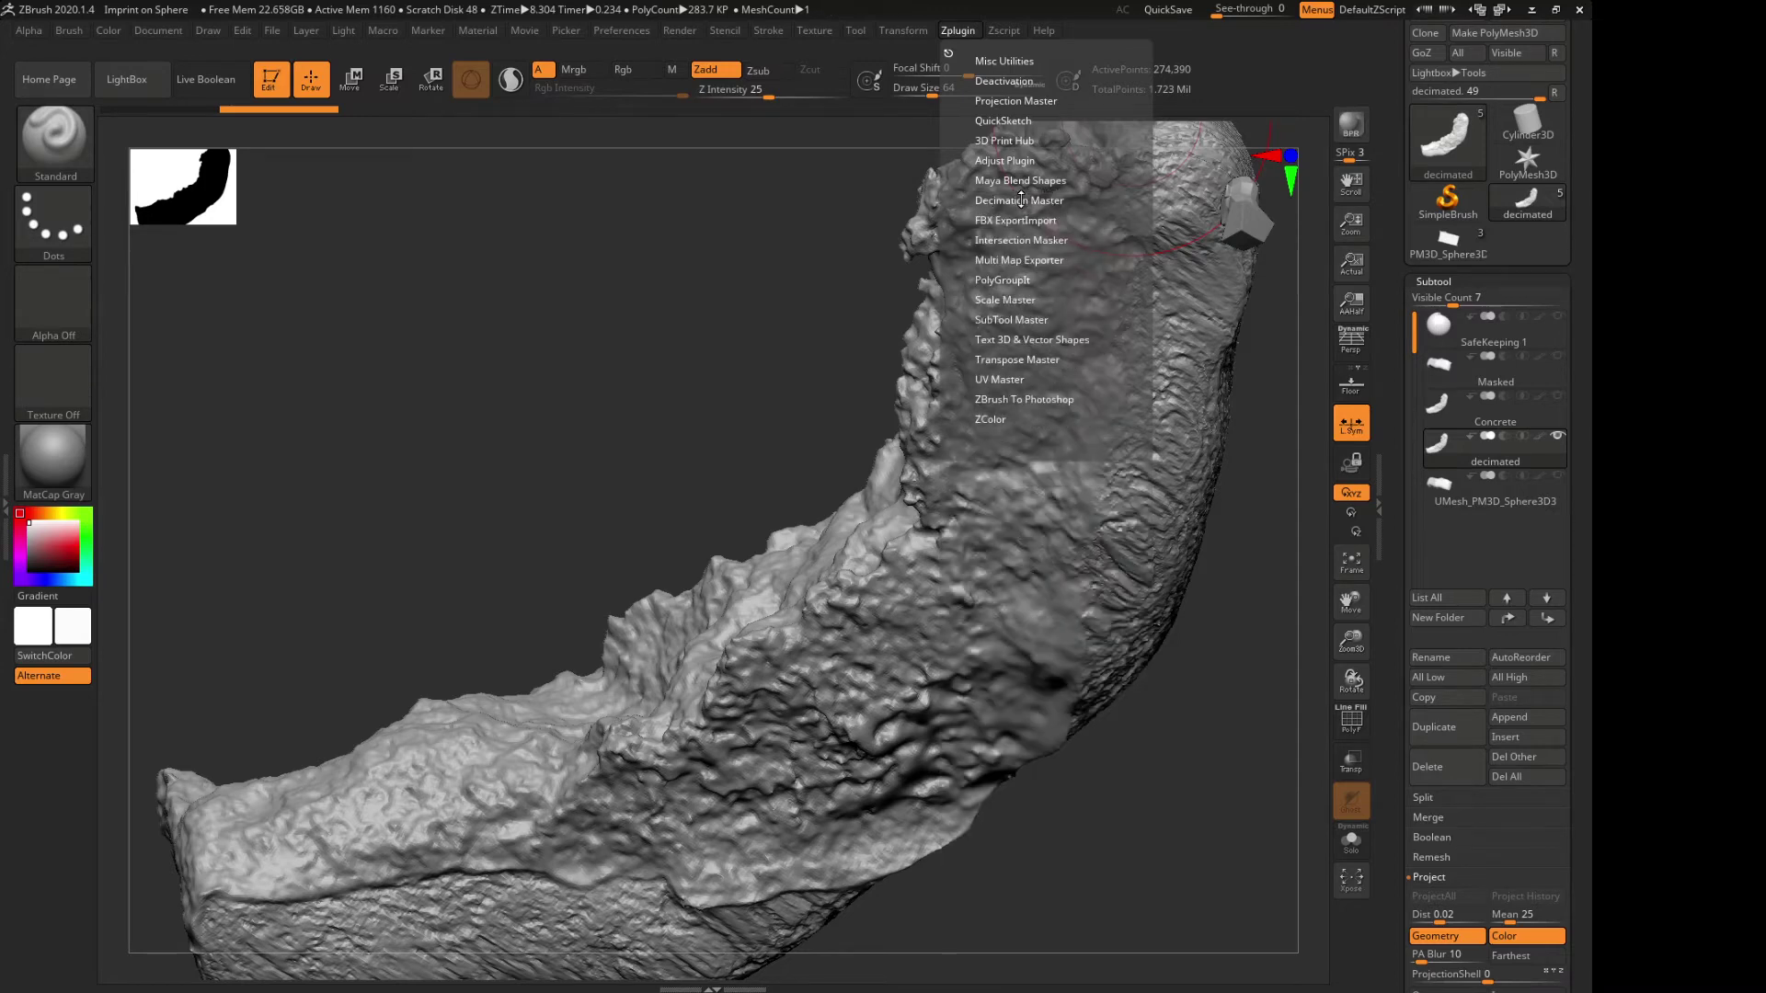
left_click(1021, 200)
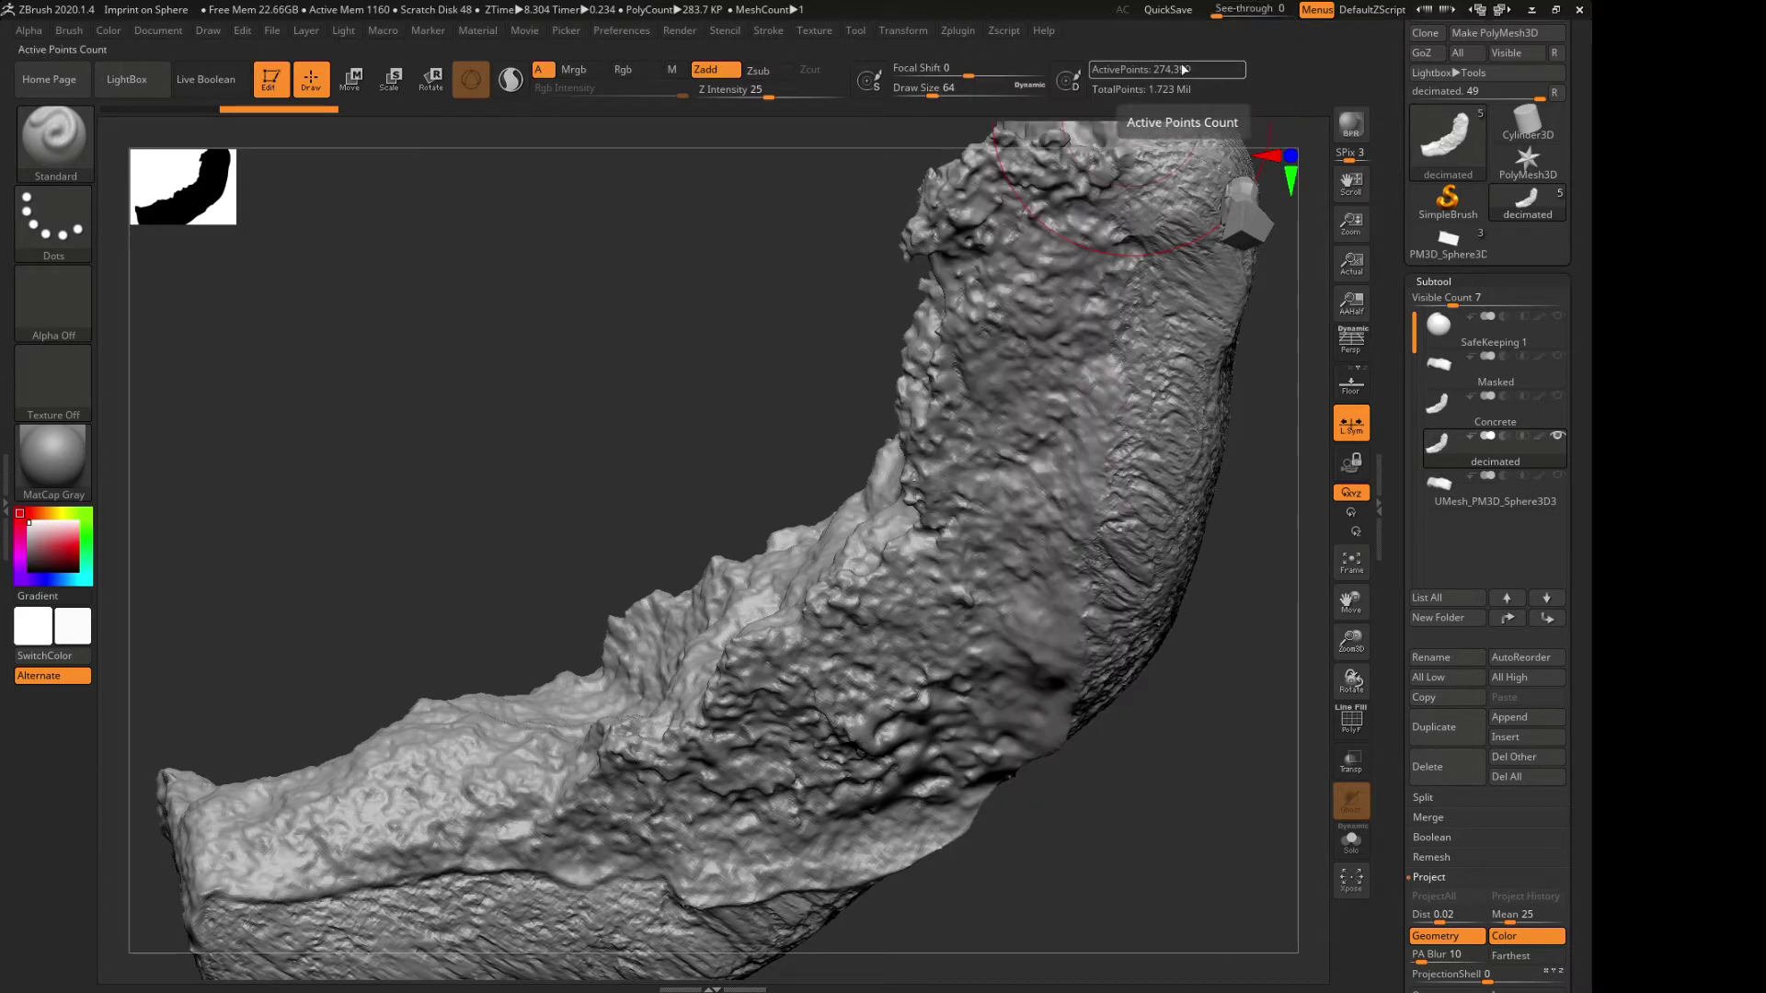
left_click(957, 30)
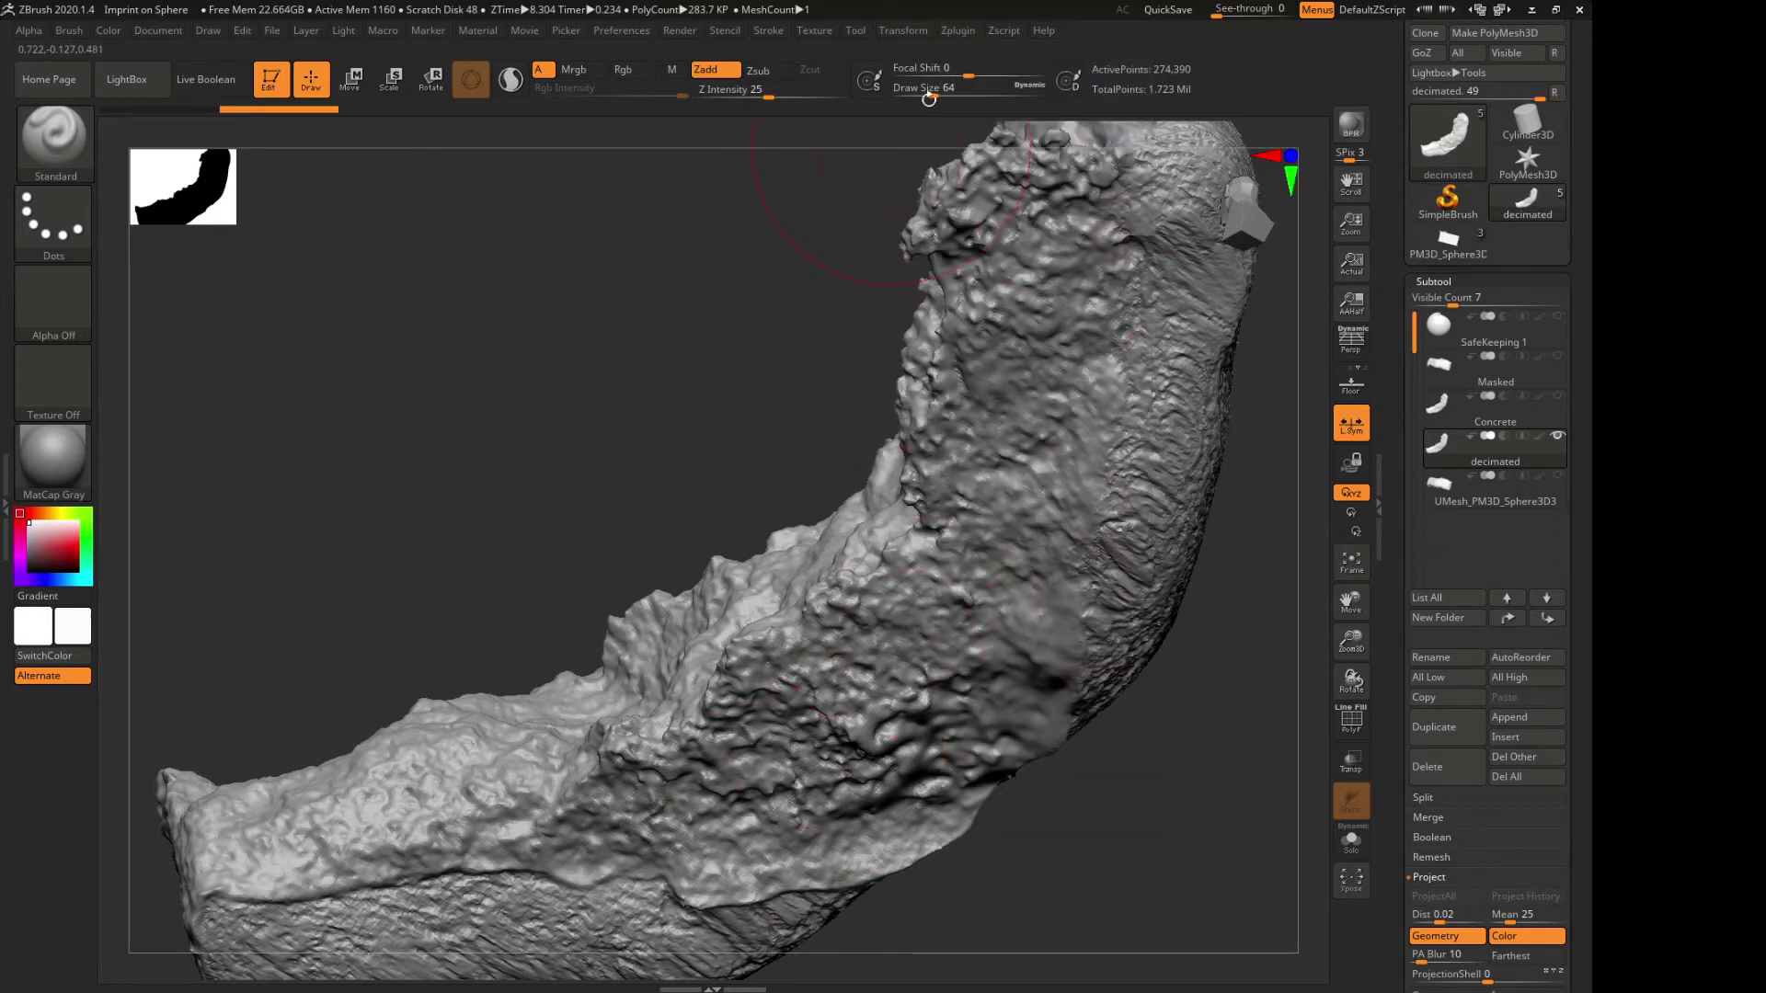
left_click(964, 35)
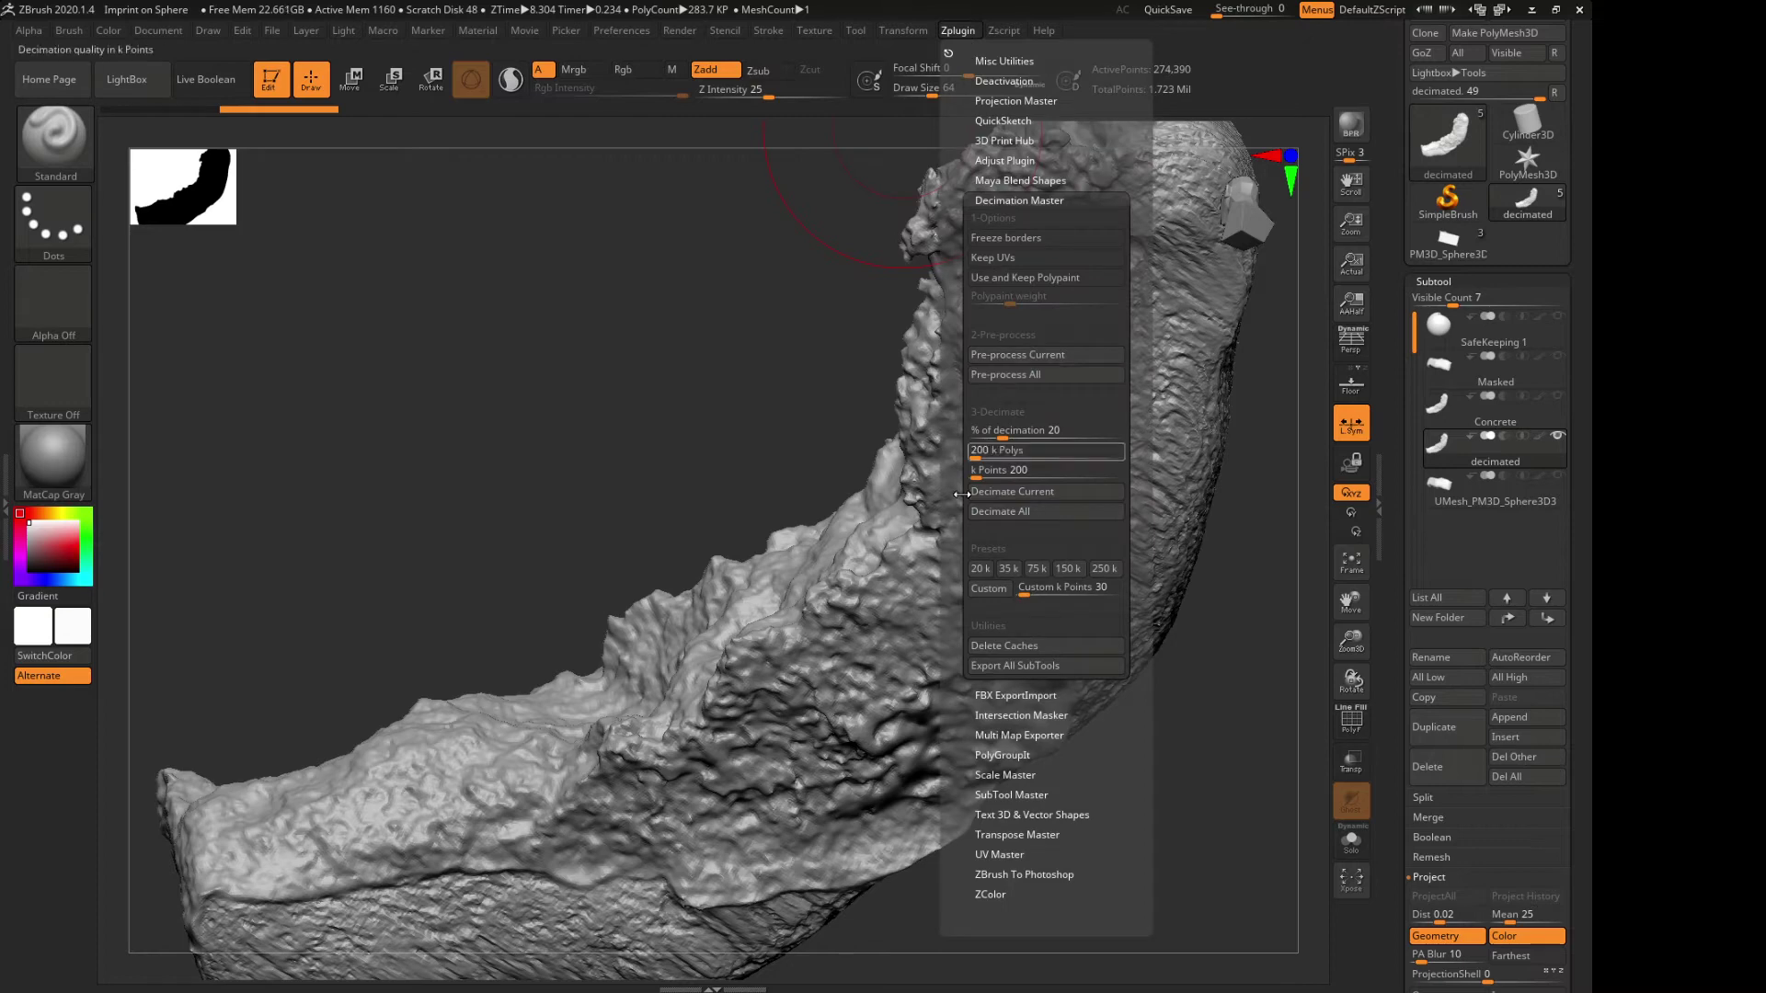
left_click(982, 571)
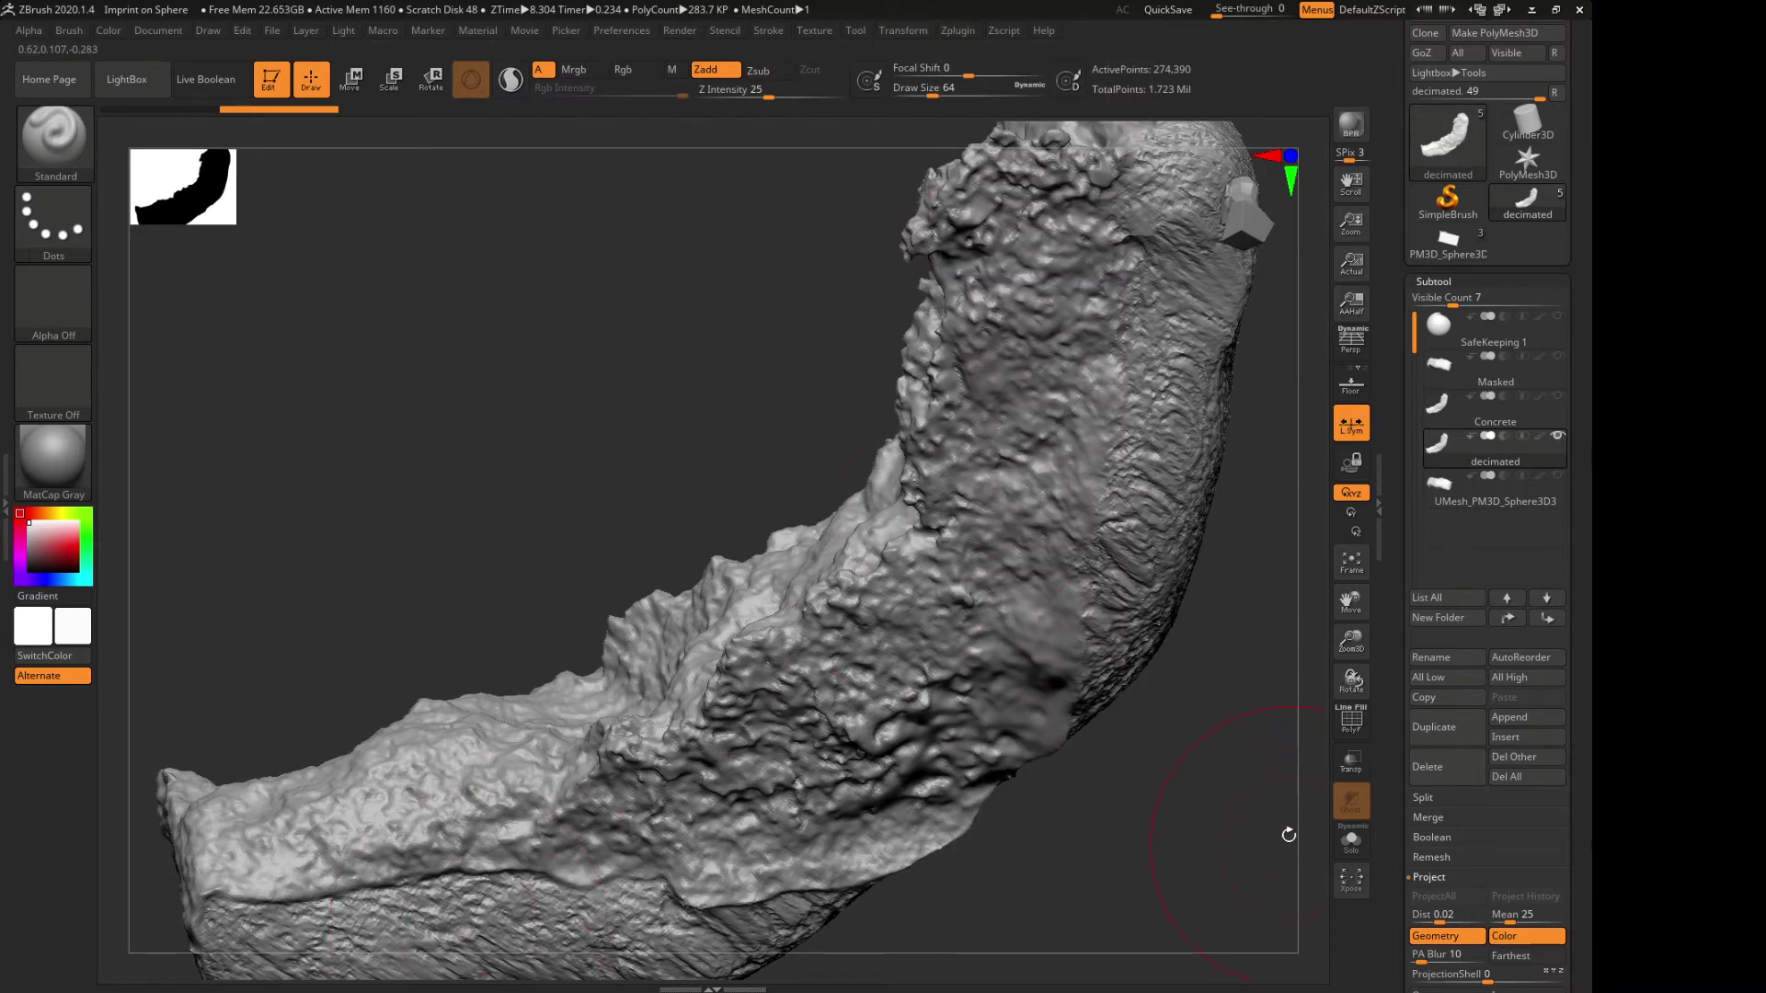
left_click(1352, 725)
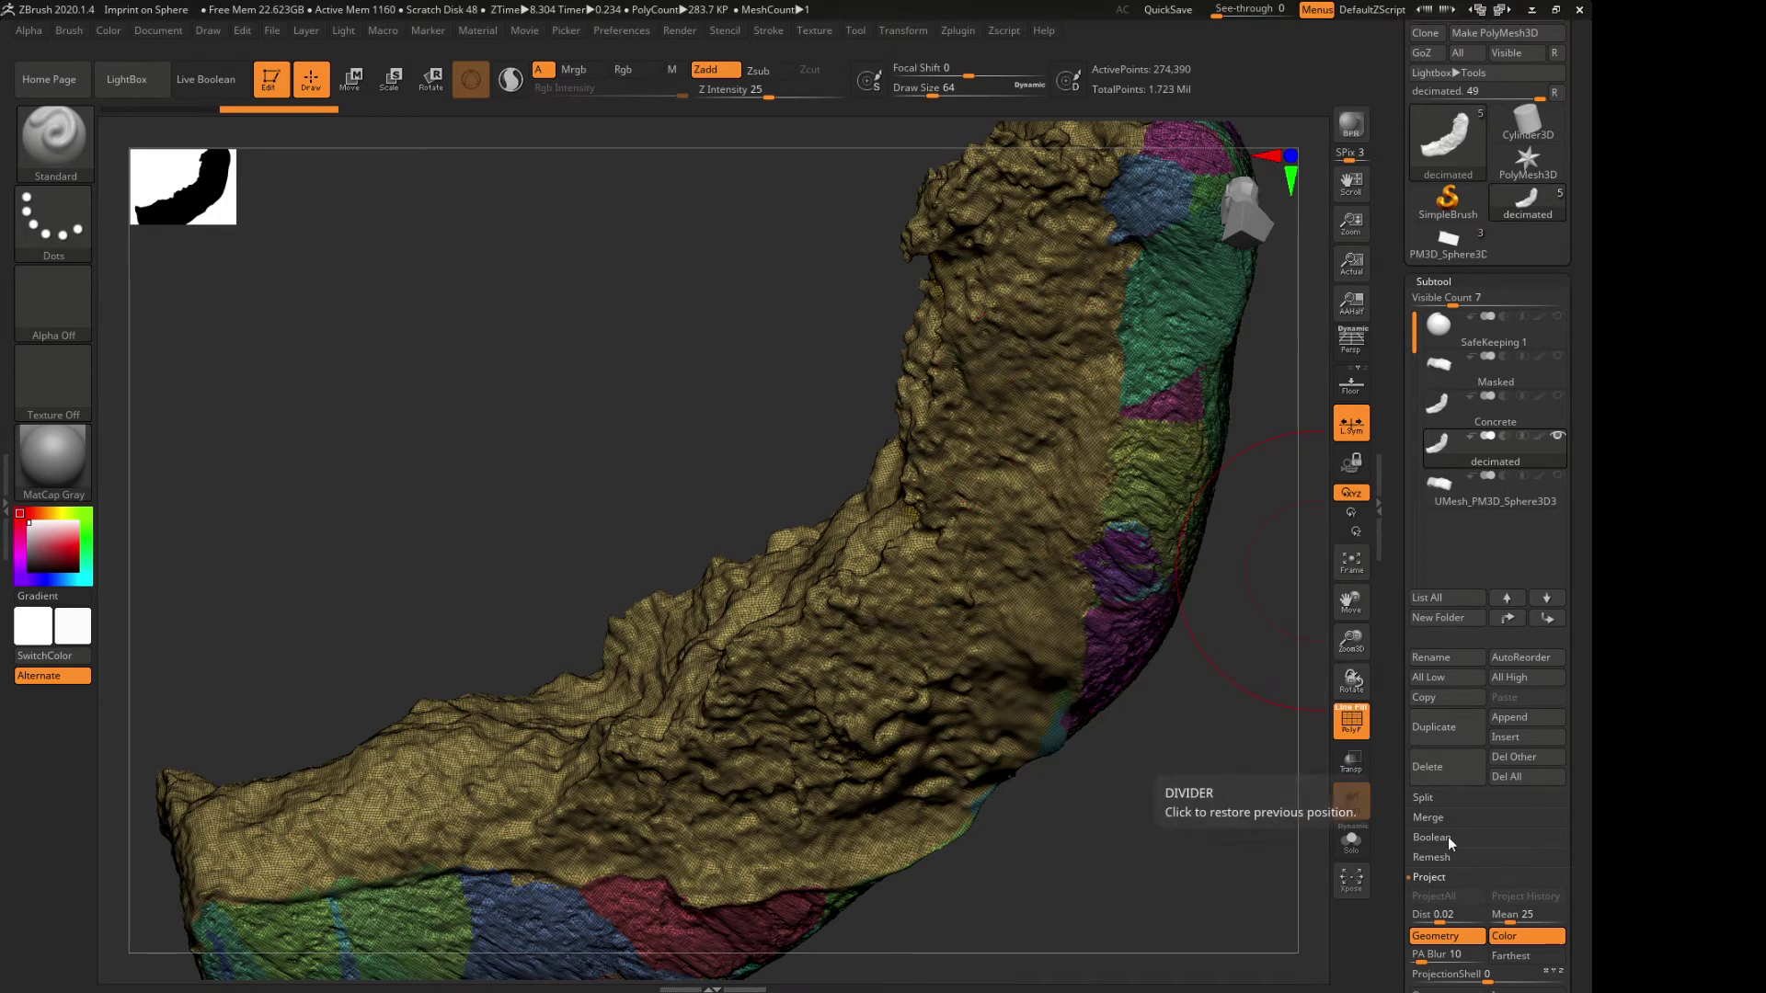
left_click(1354, 734)
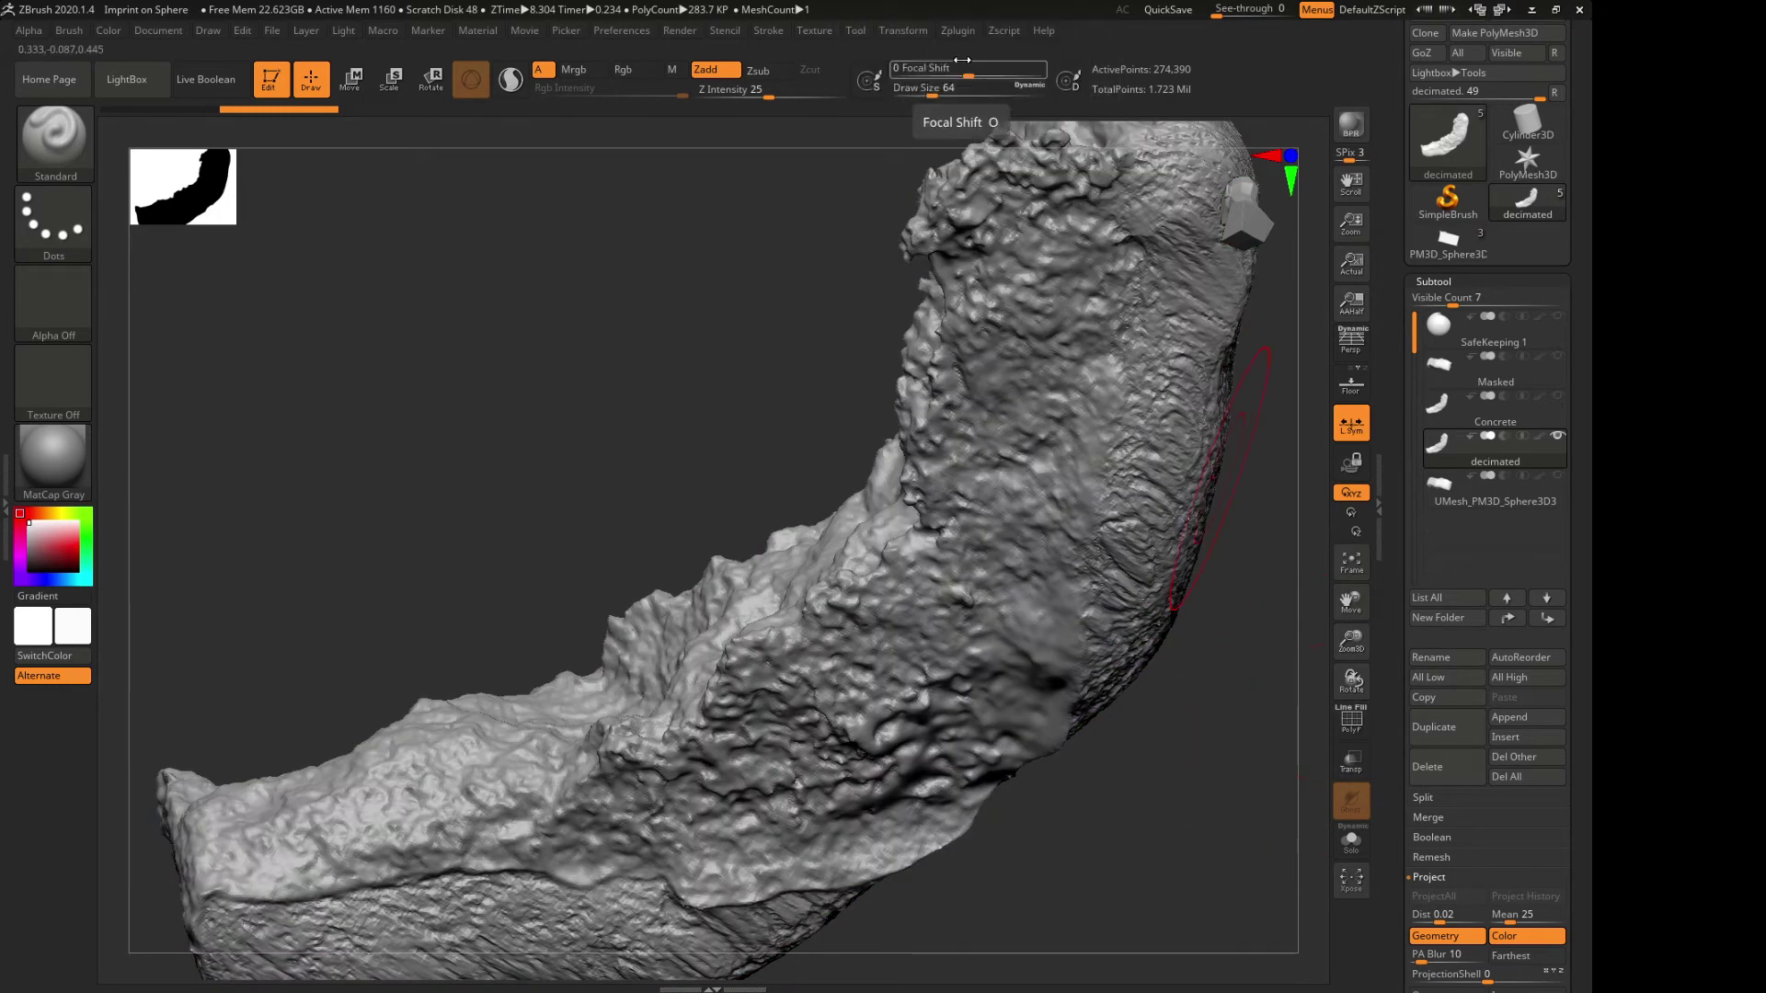
Decimate the "decimated" subtool with Decimation Master's 75 k preset and compare its wireframe close up with the previous history state
left_click(959, 31)
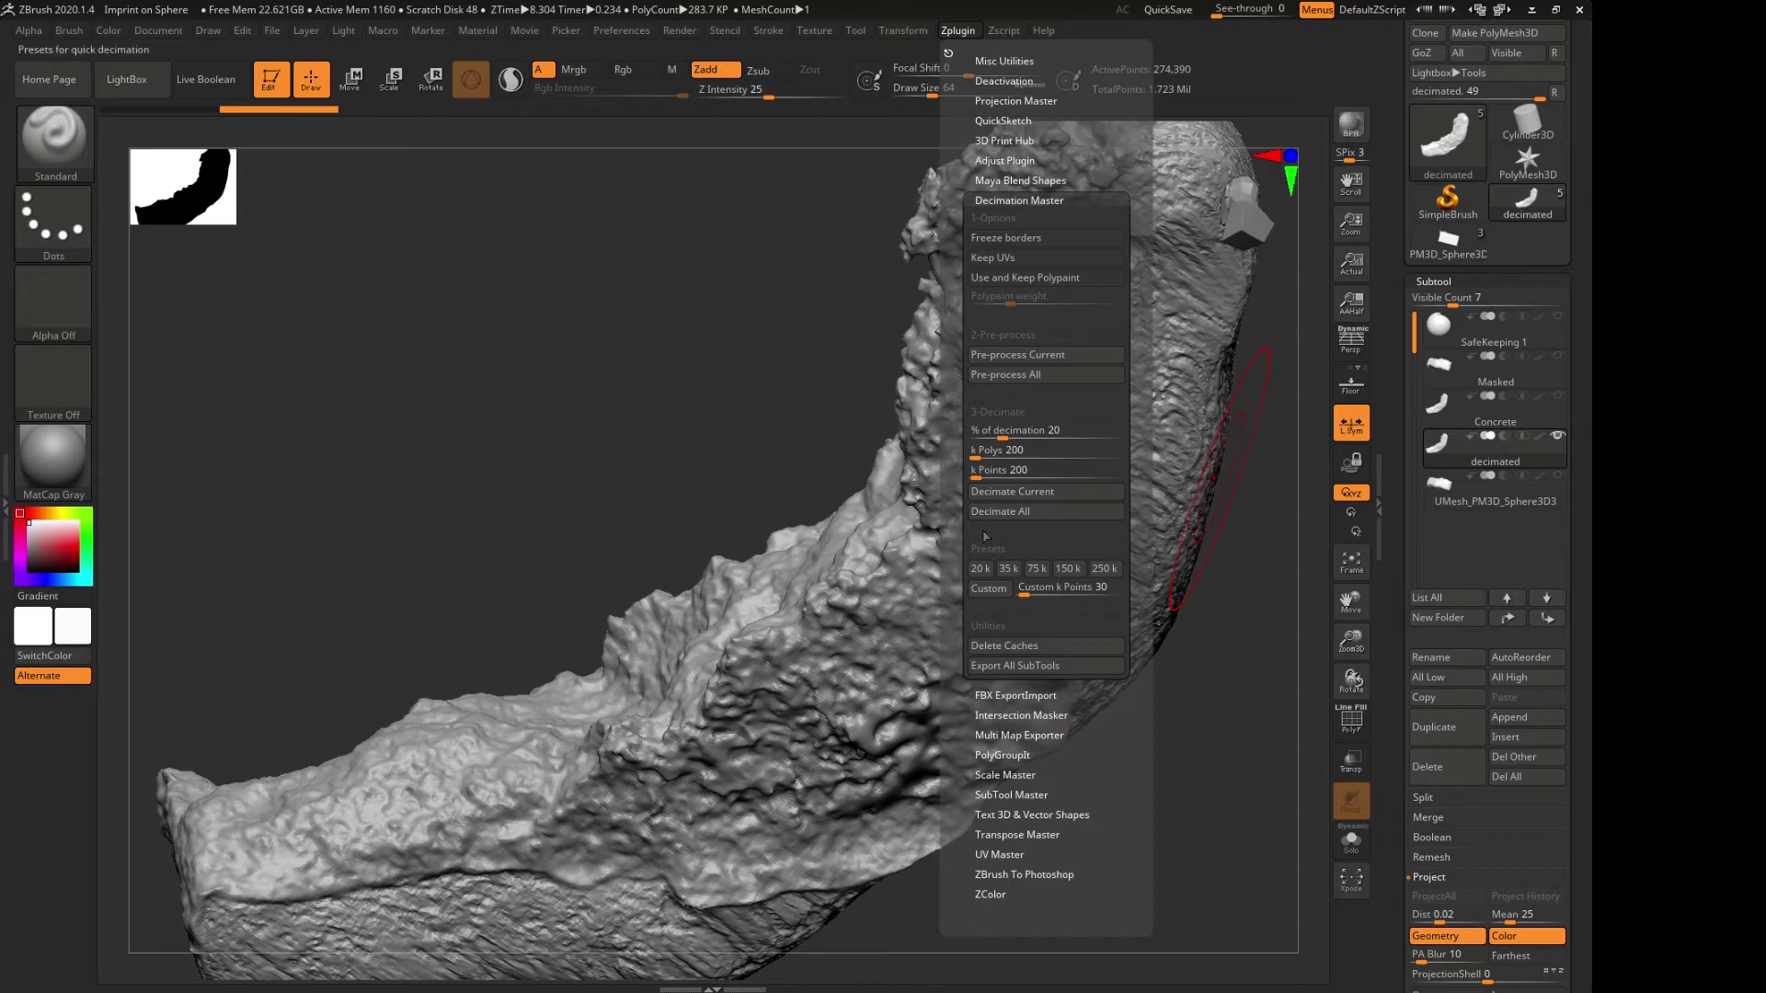
left_click(1035, 571)
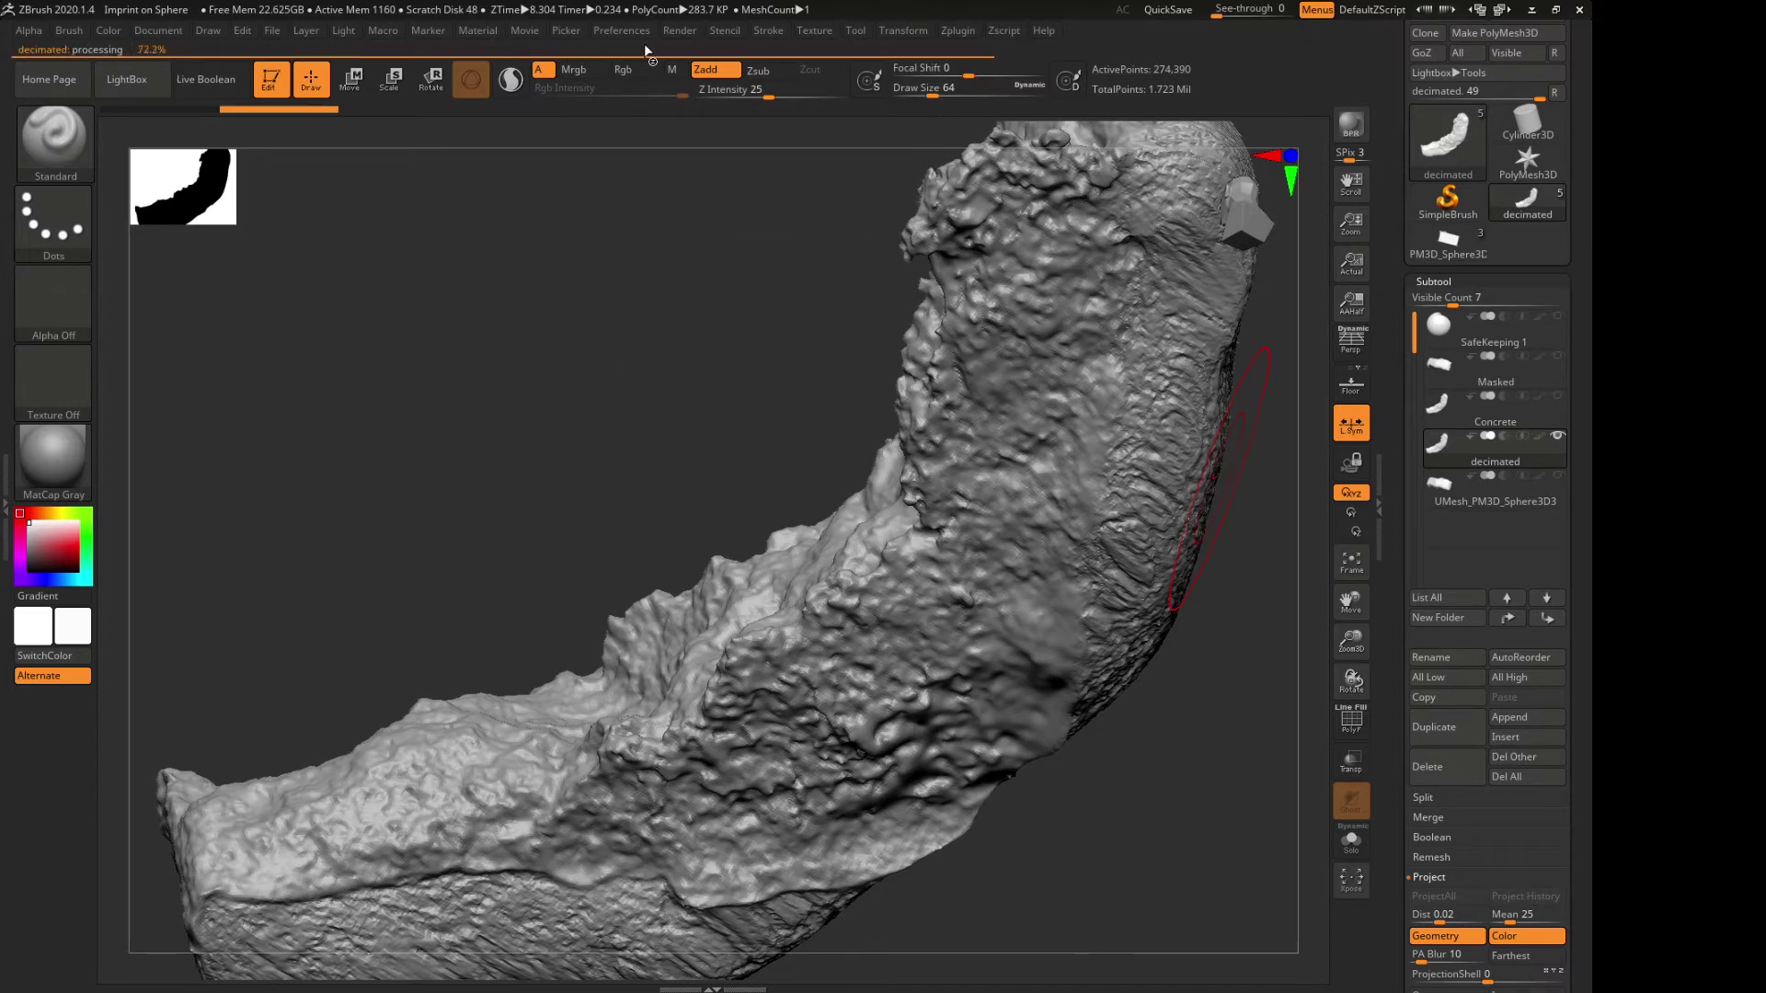
left_click(1354, 732)
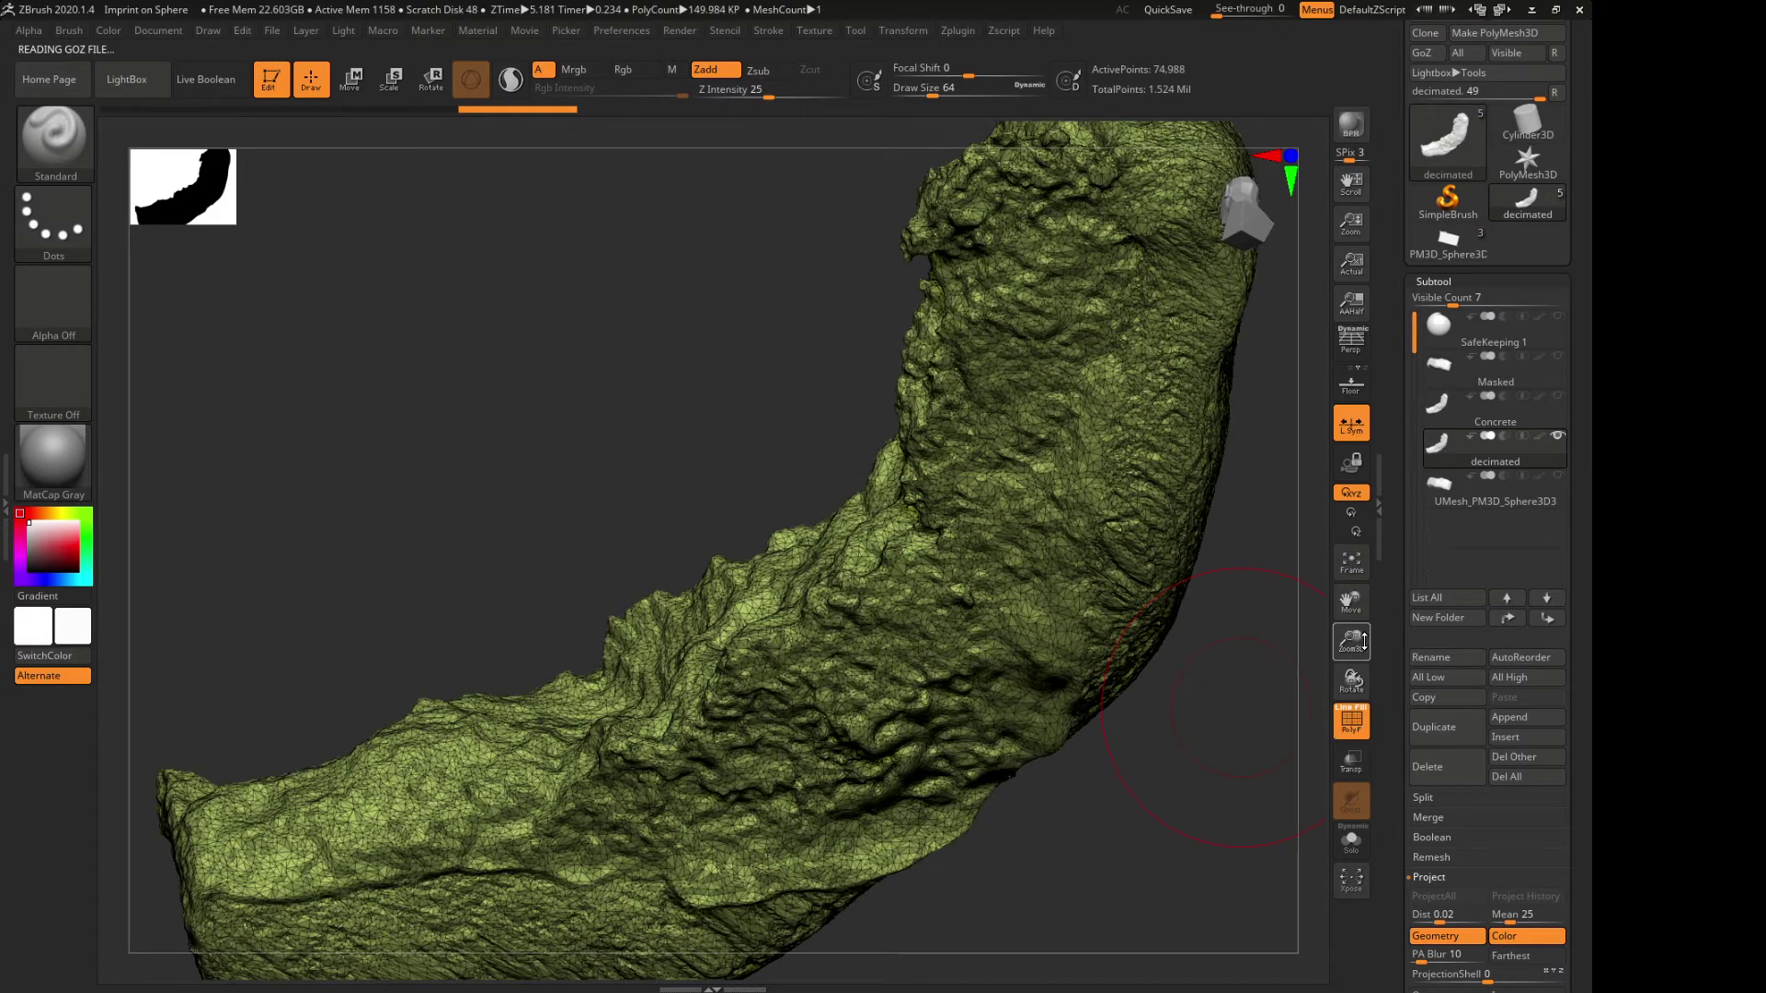
left_click_drag(1363, 641, 495, 124)
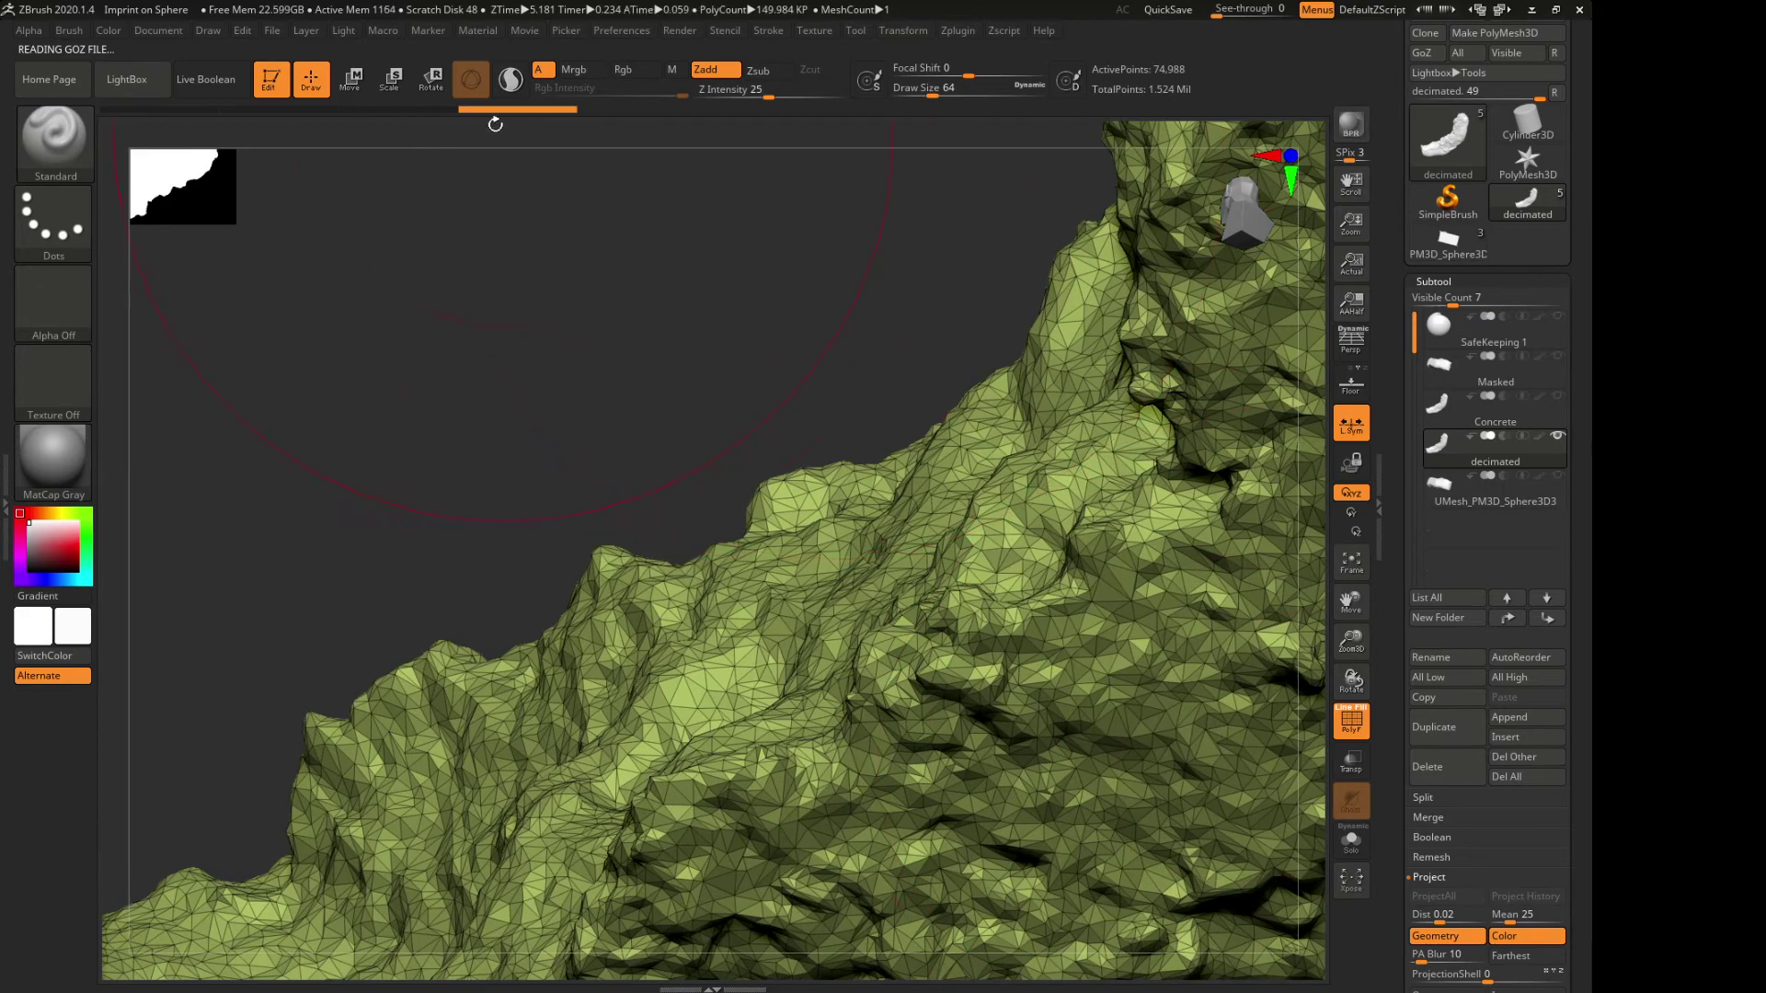
left_click(416, 111)
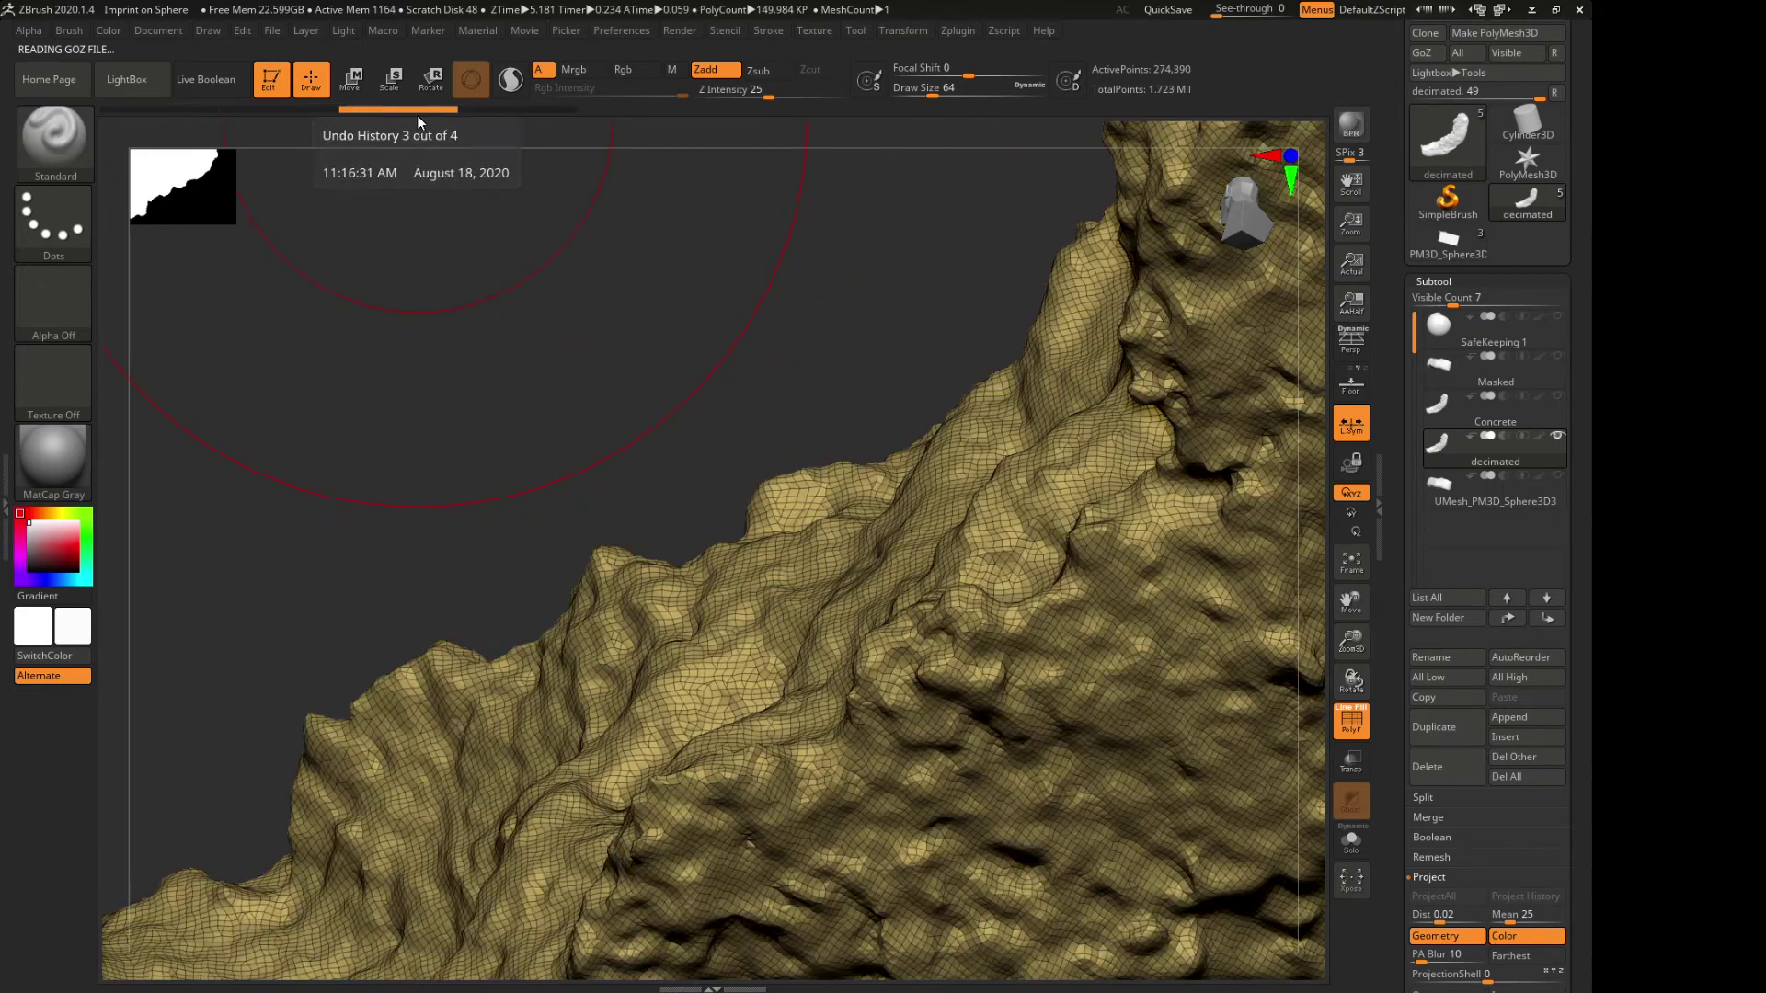
left_click(515, 109)
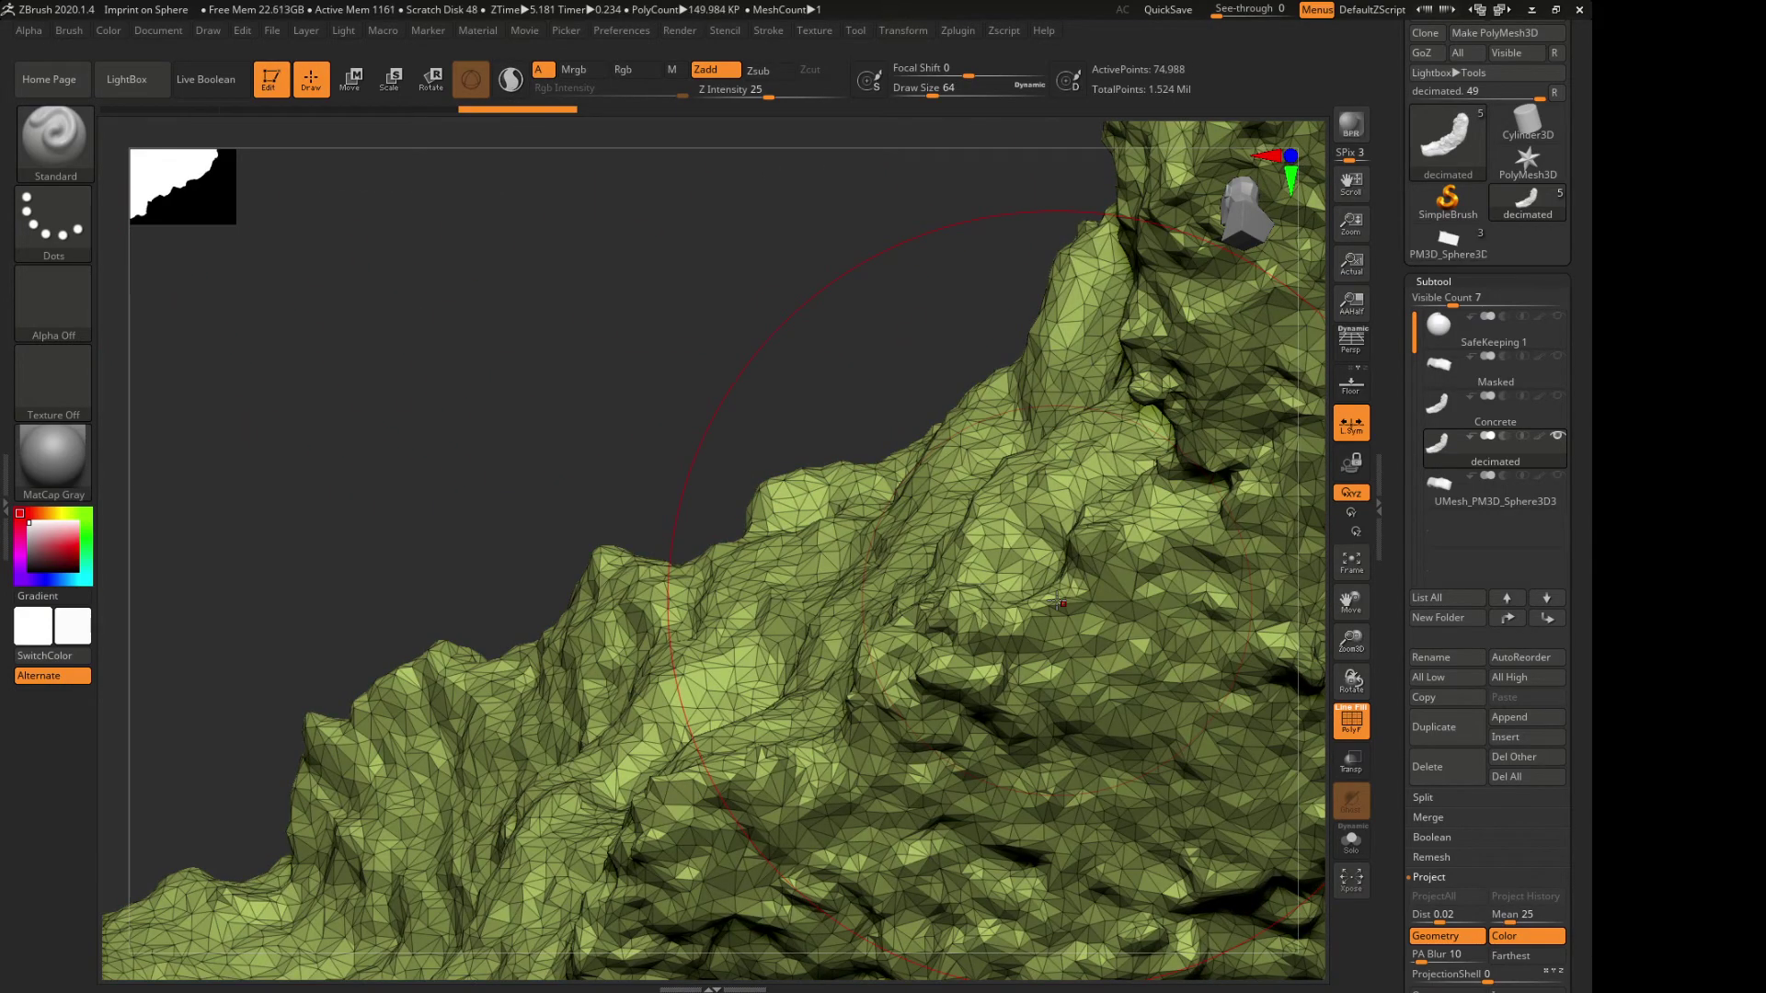
Compare the 75 k decimated surface with the previous history state, without the wireframe and from several angles
key("f")
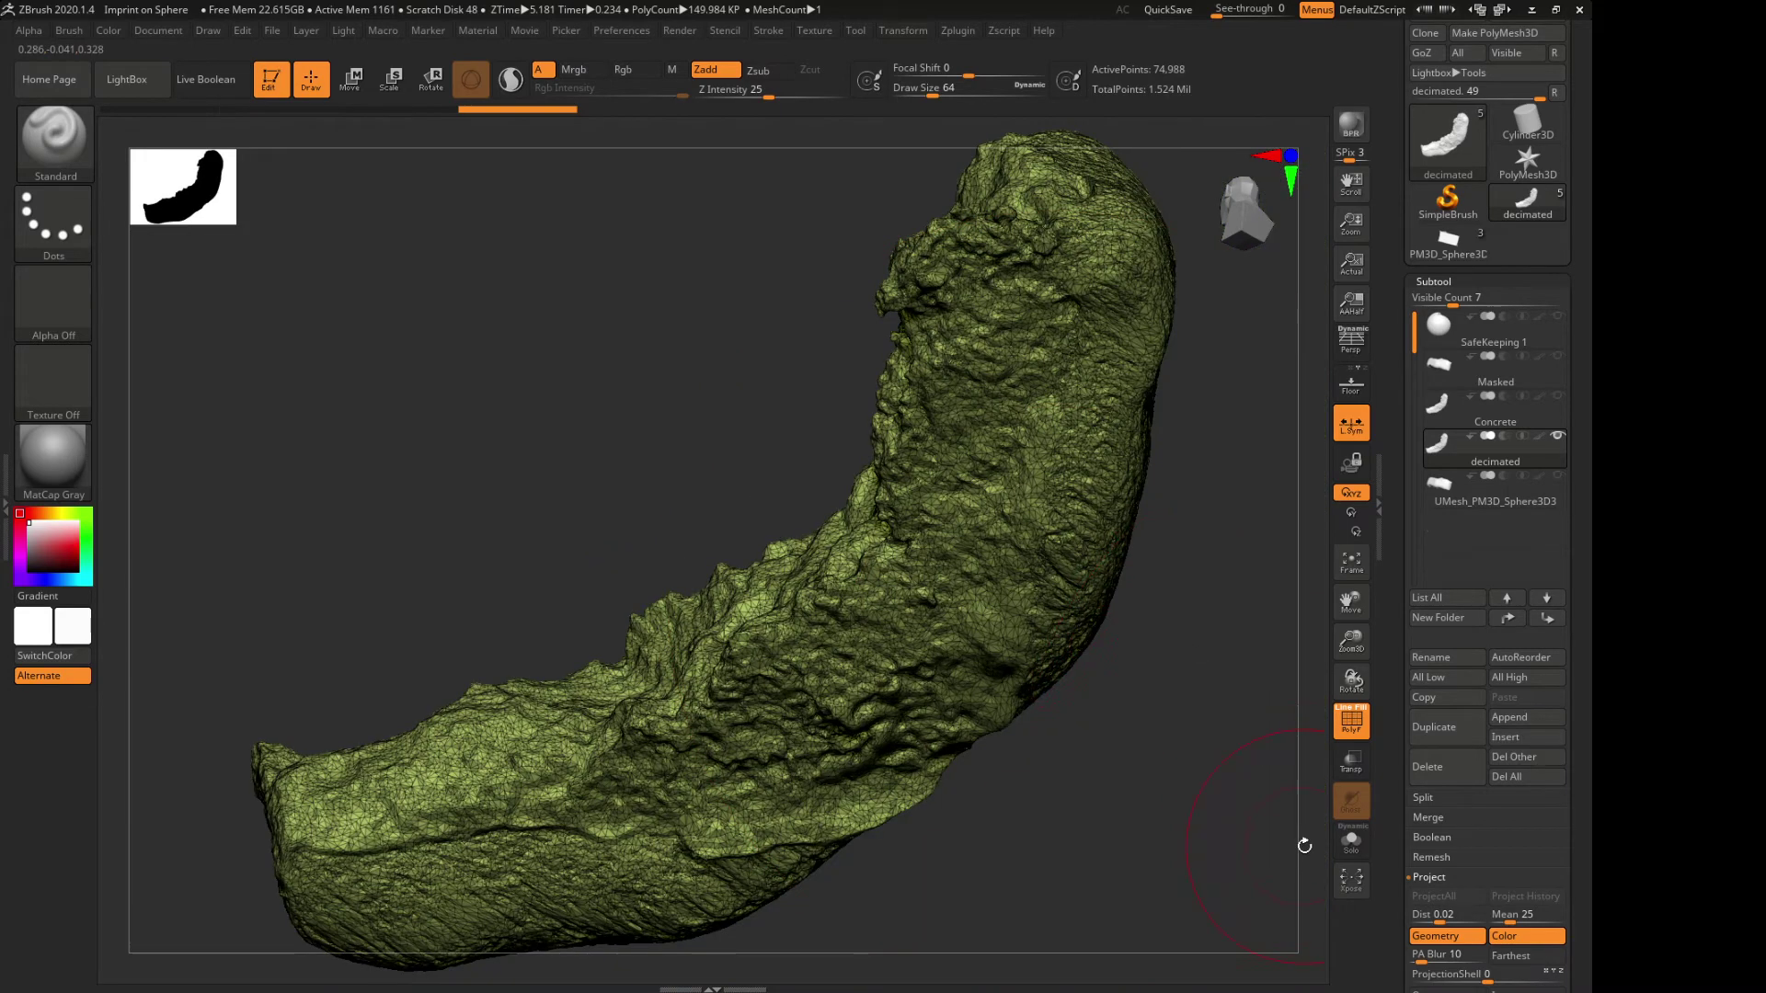
left_click(1351, 724)
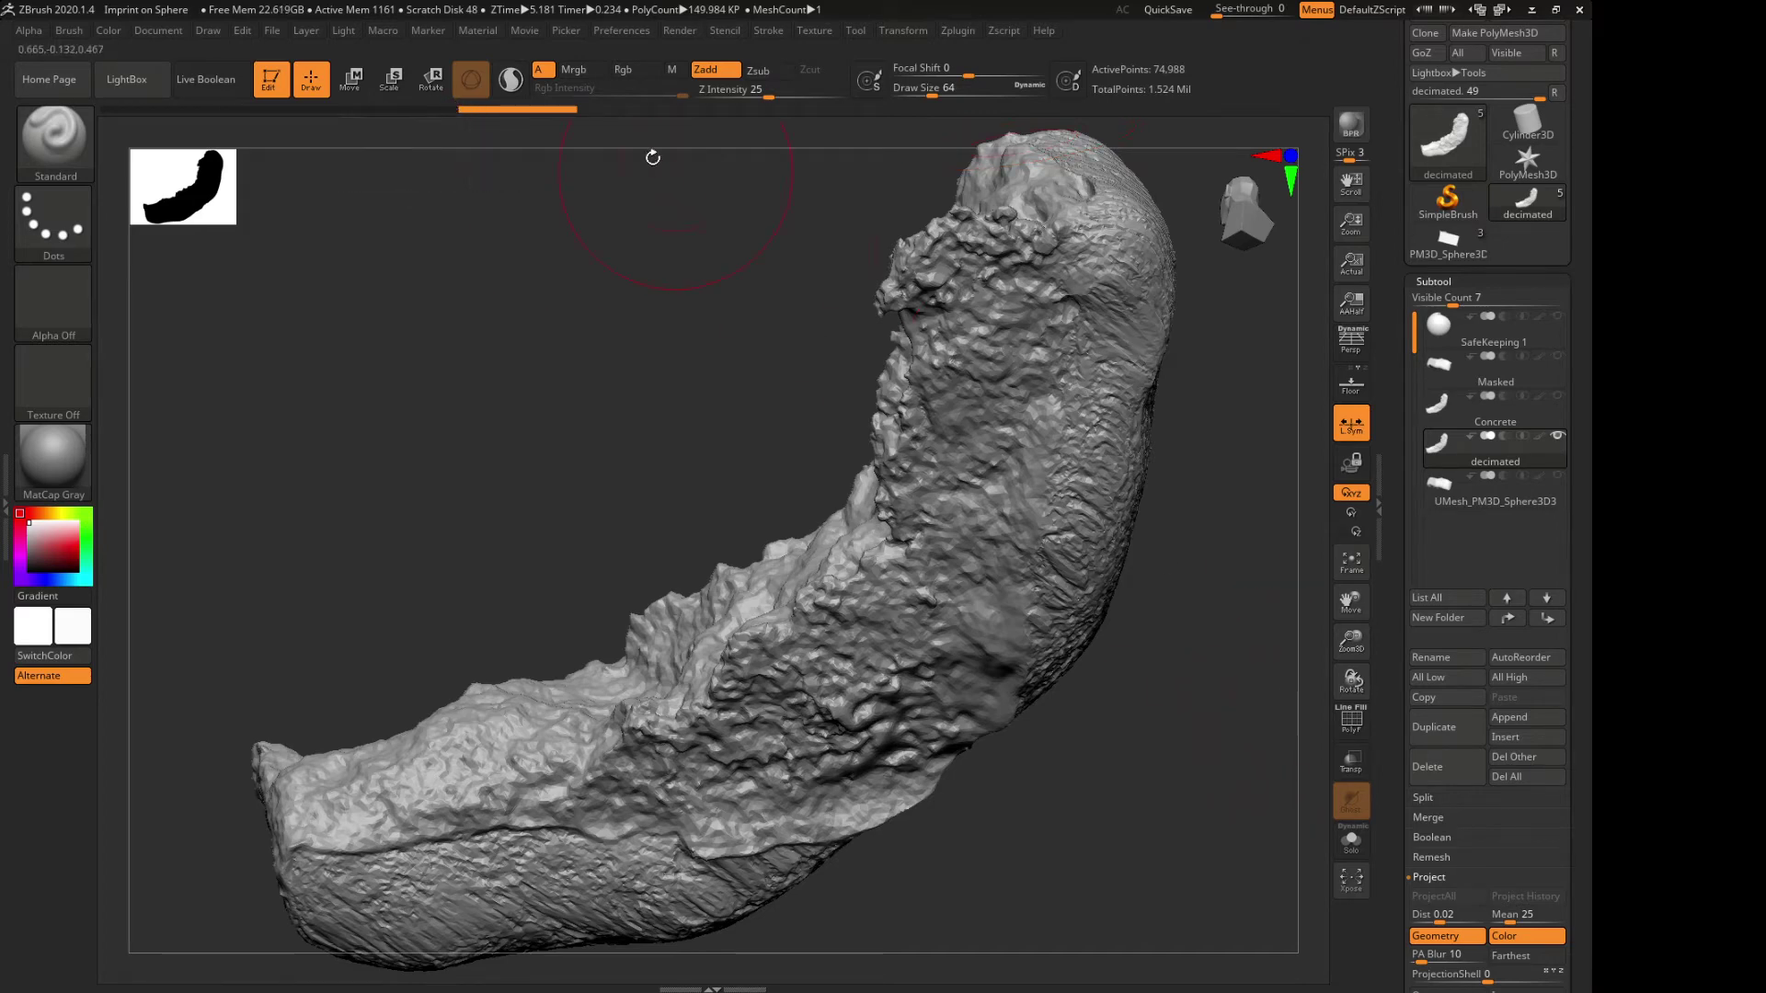
key("ctrl+shift+z")
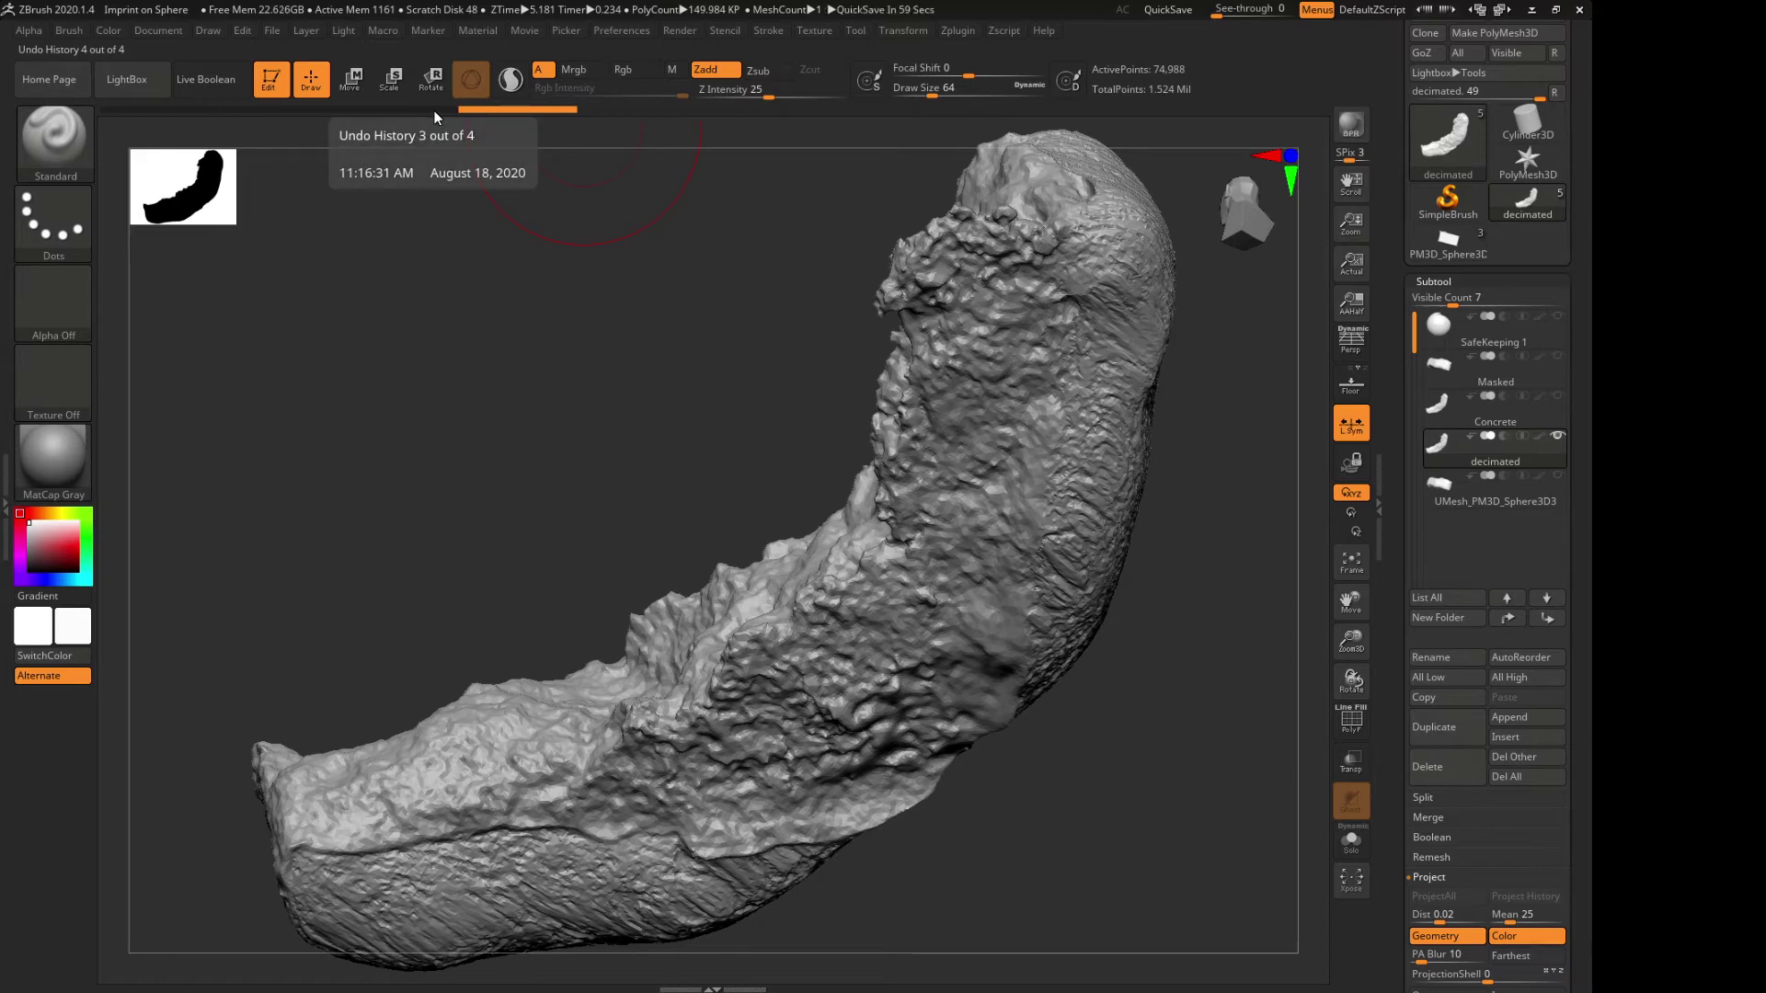
left_click(434, 110)
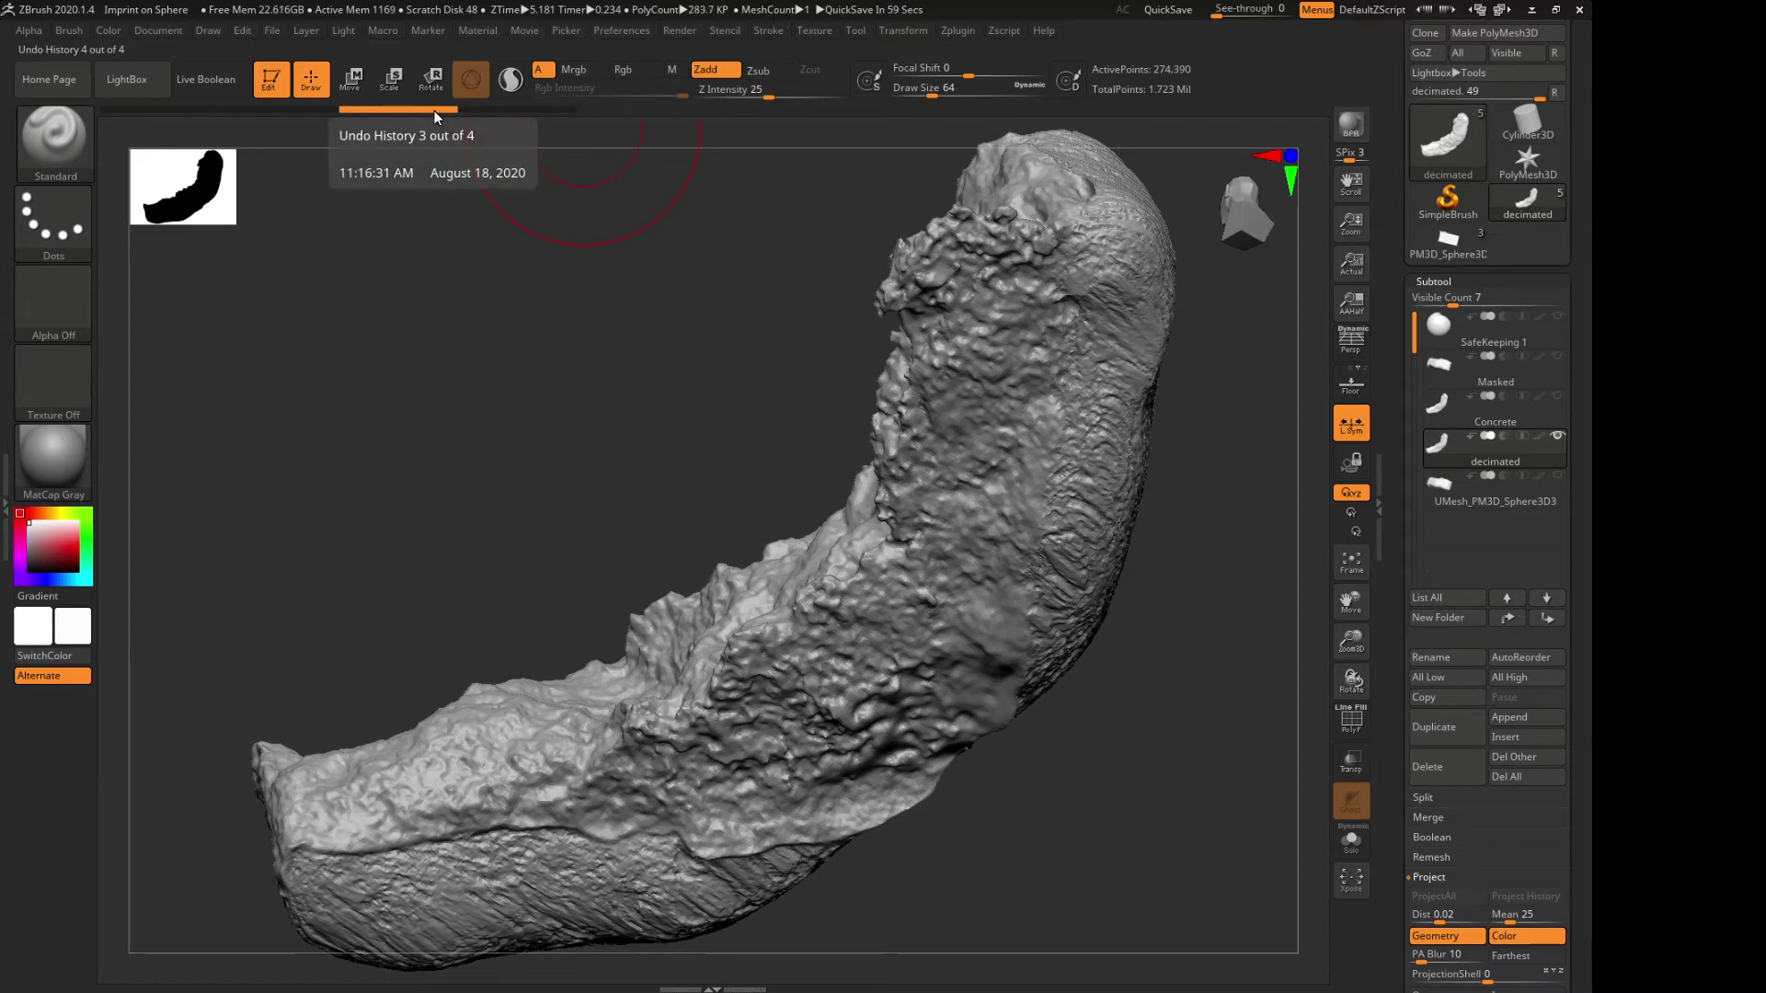
left_click(493, 108)
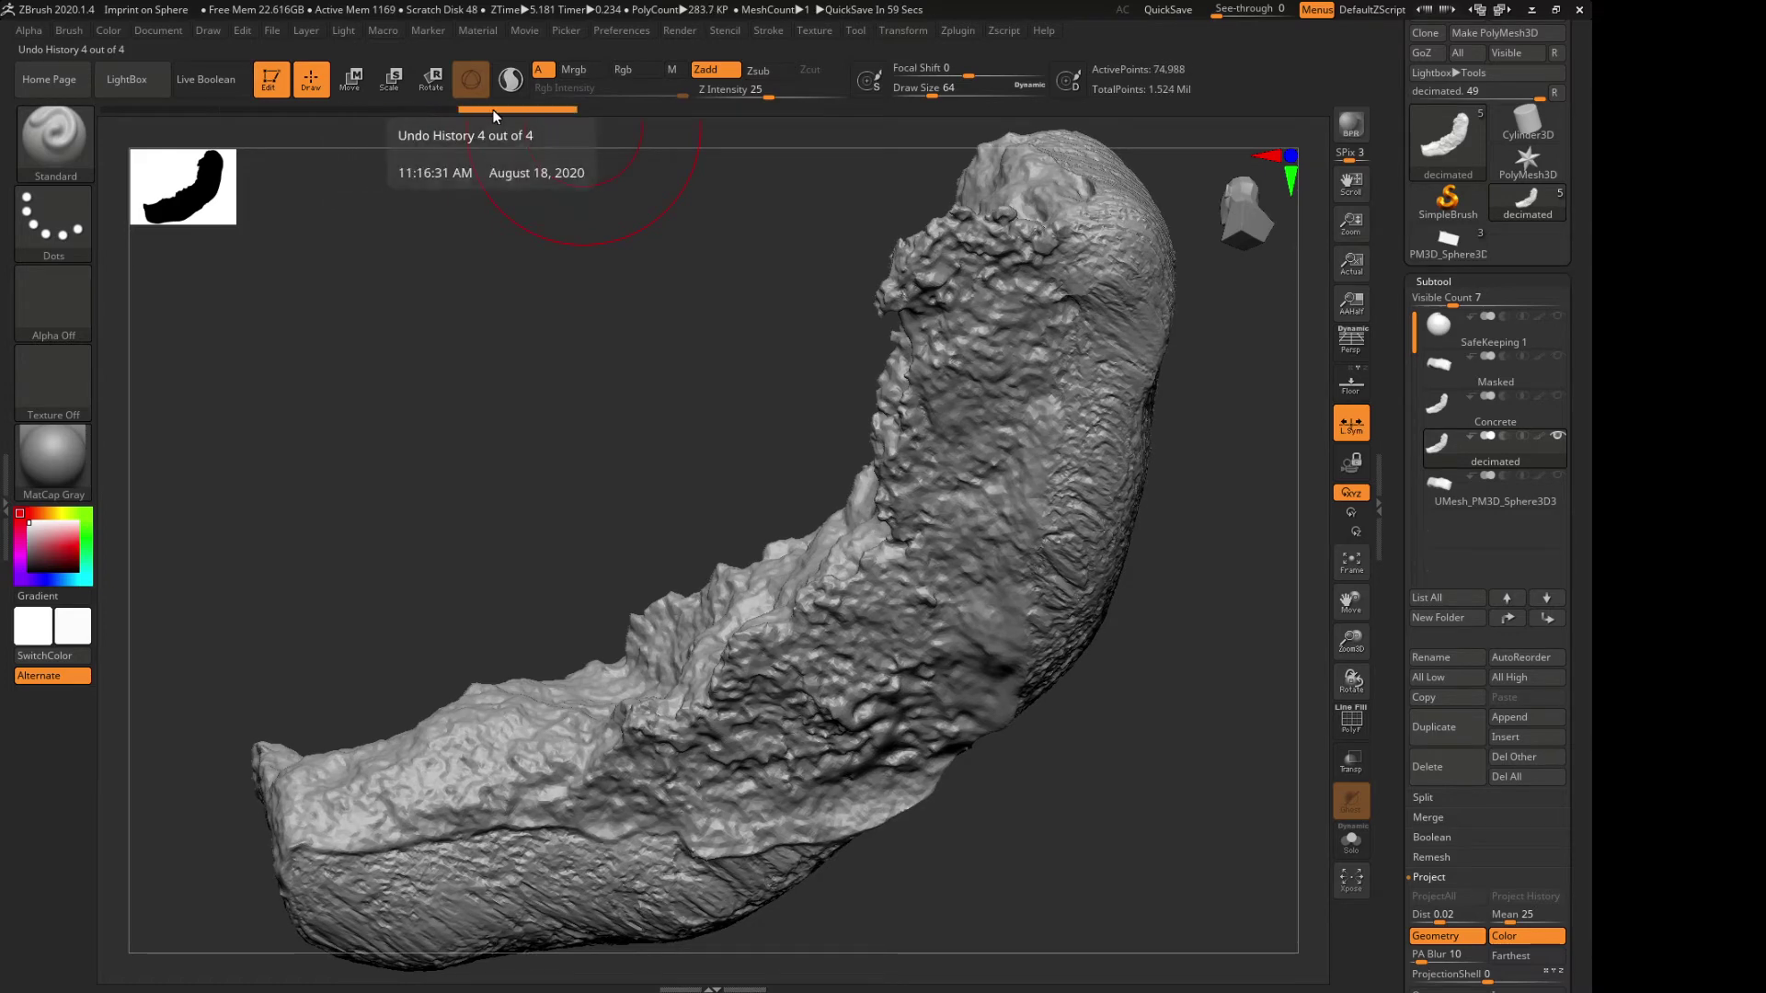
left_click(427, 108)
mouse_move(608, 421)
left_mouse_down()
mouse_move(473, 382)
mouse_move(456, 418)
left_mouse_up()
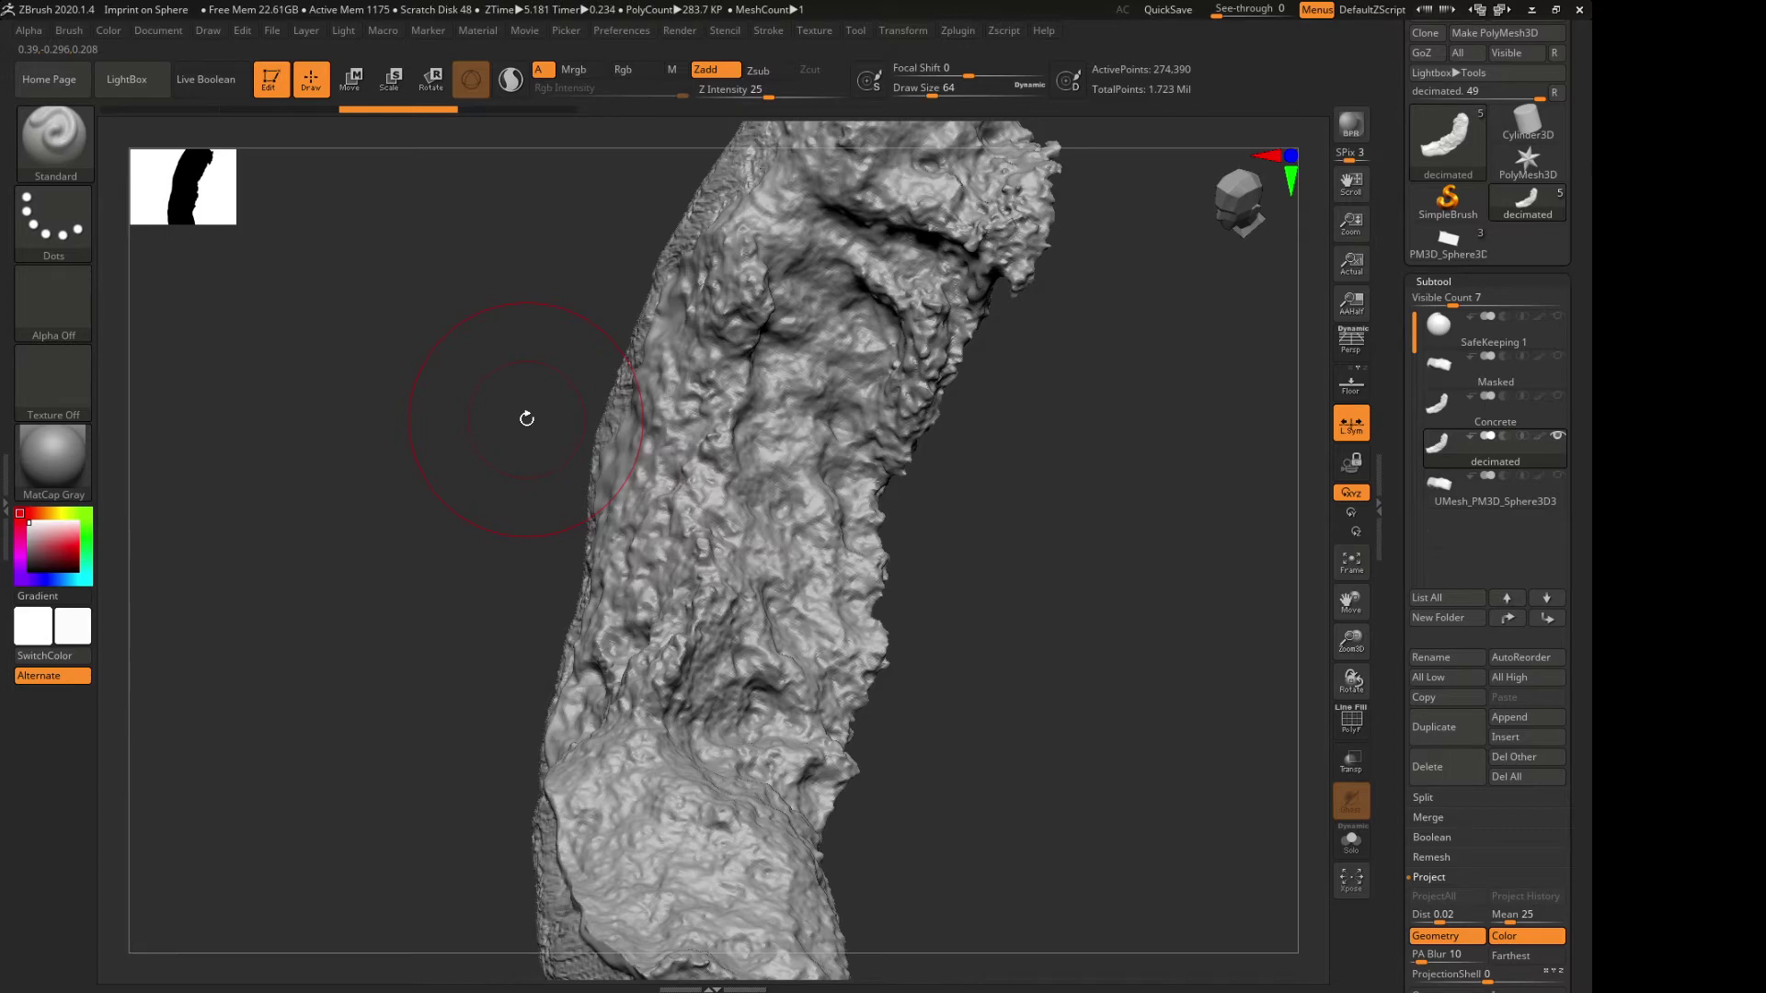
left_click_drag(473, 705, 372, 647)
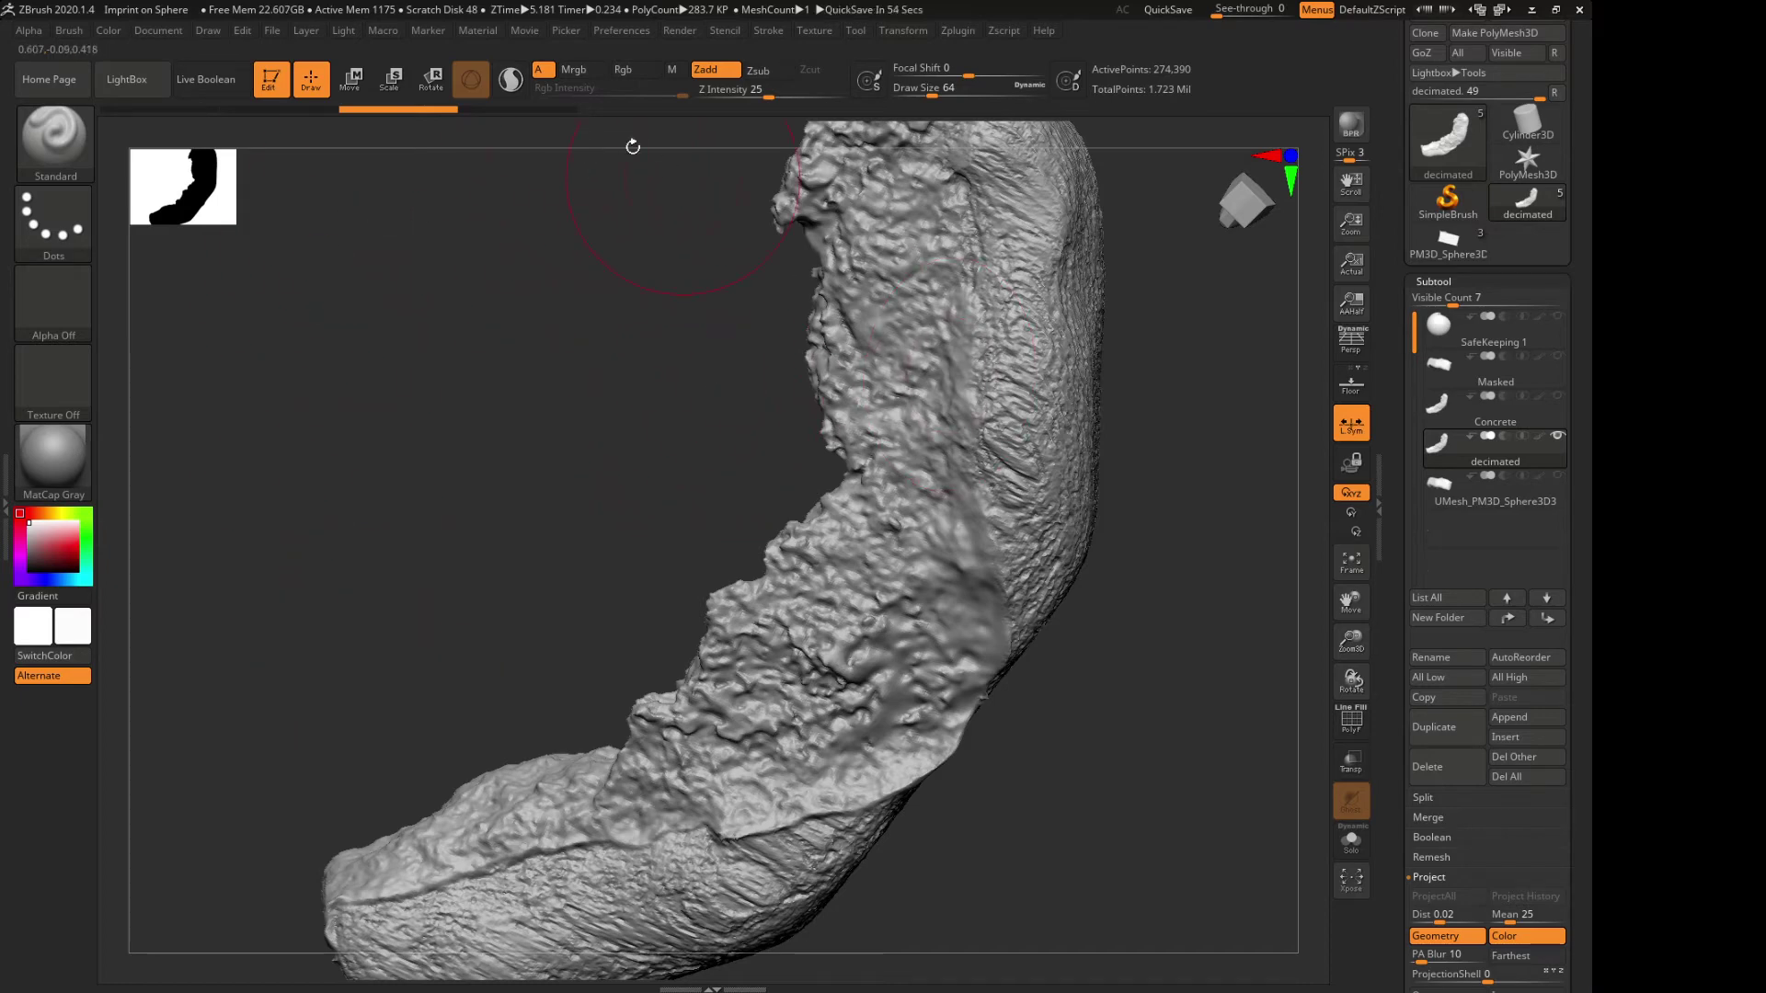
left_click(515, 110)
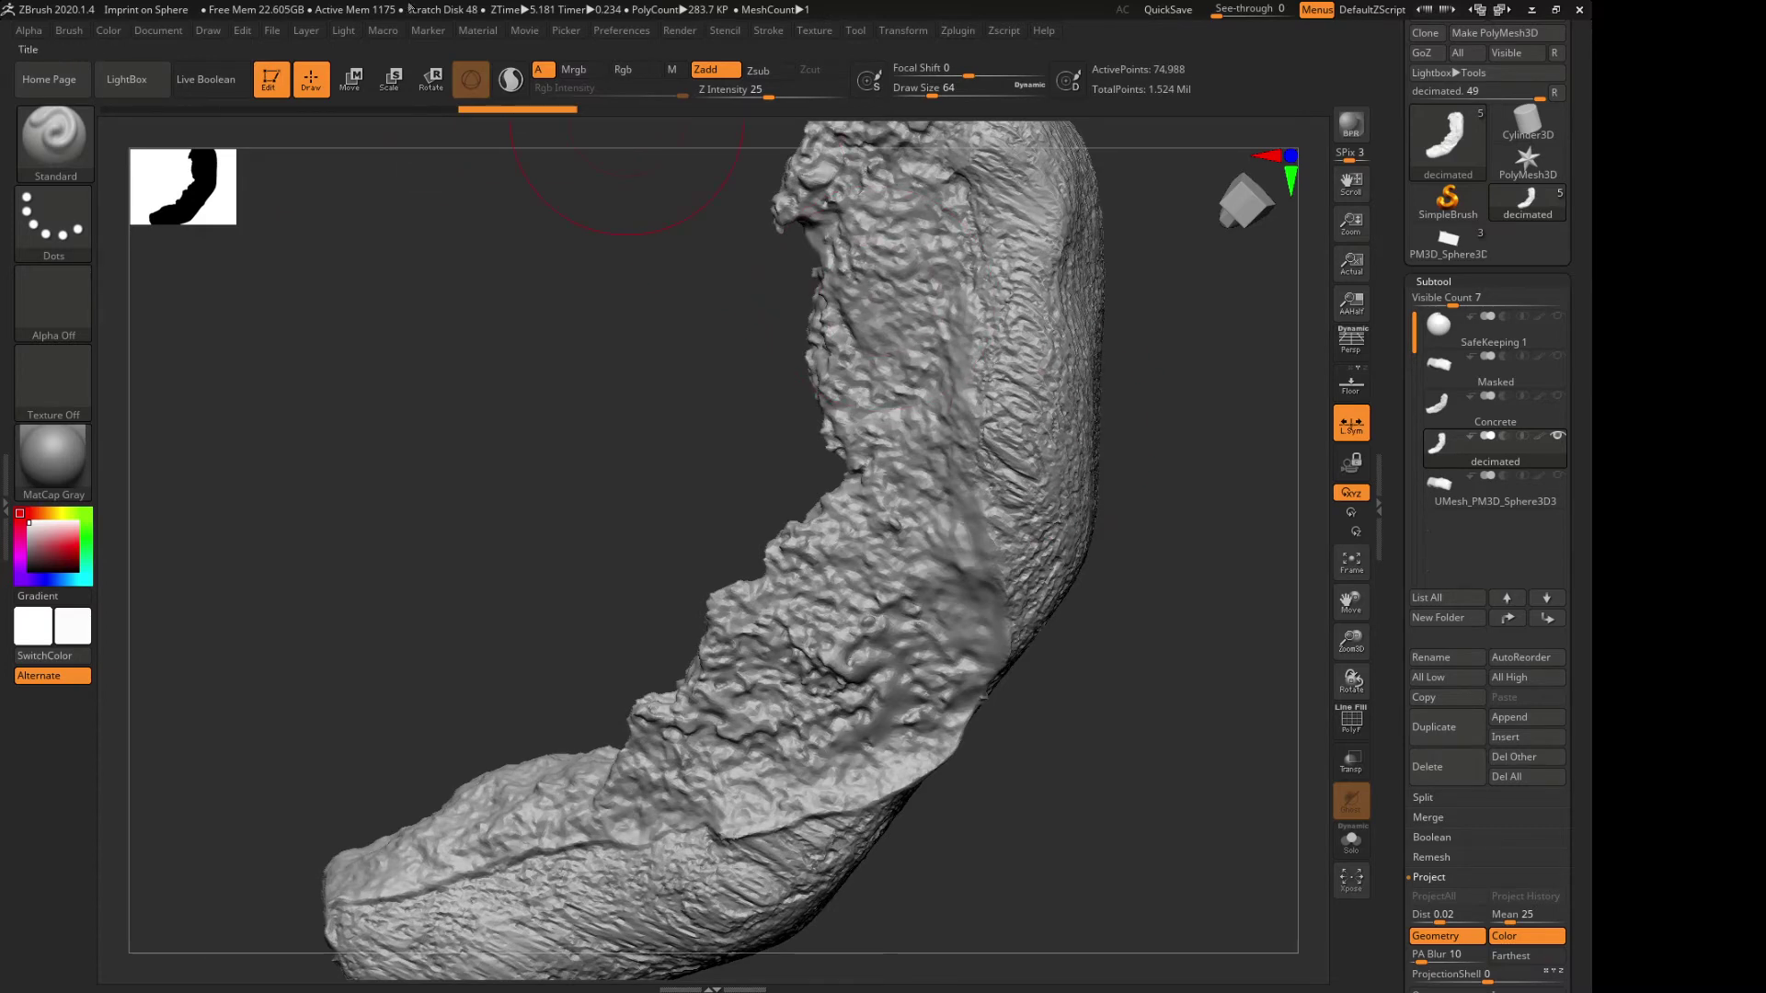
left_click(404, 108)
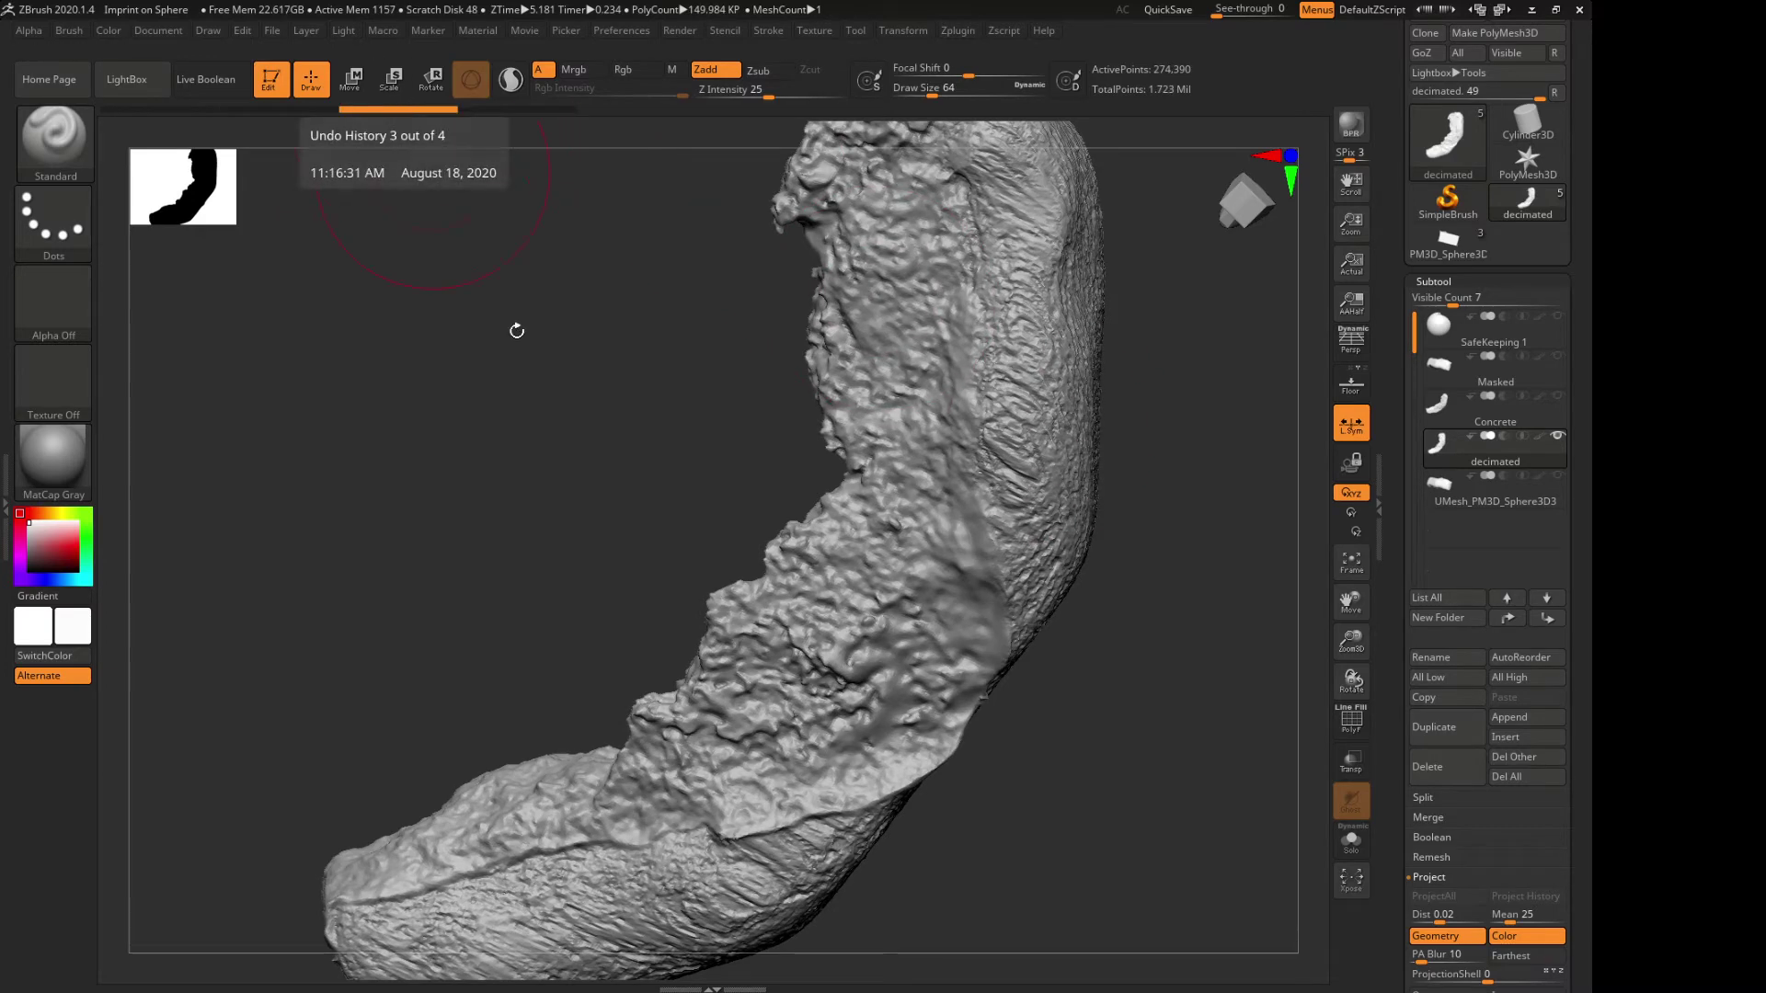
left_click_drag(472, 347, 533, 339)
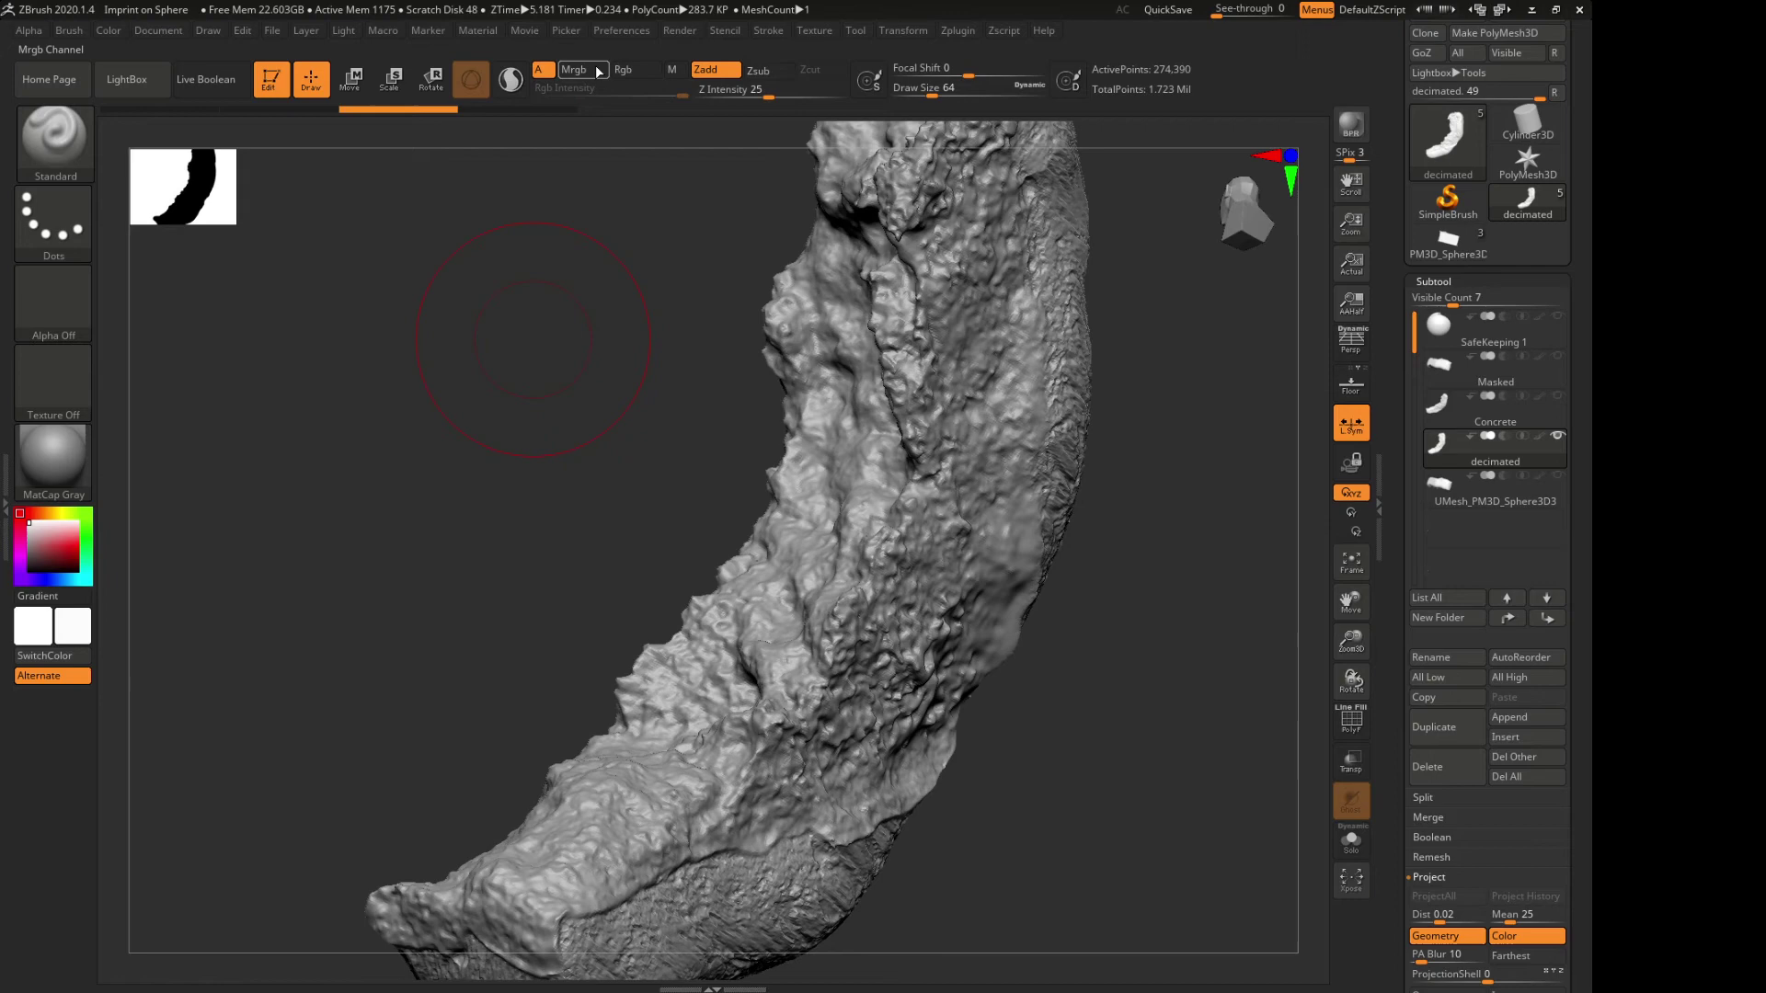
left_click(524, 108)
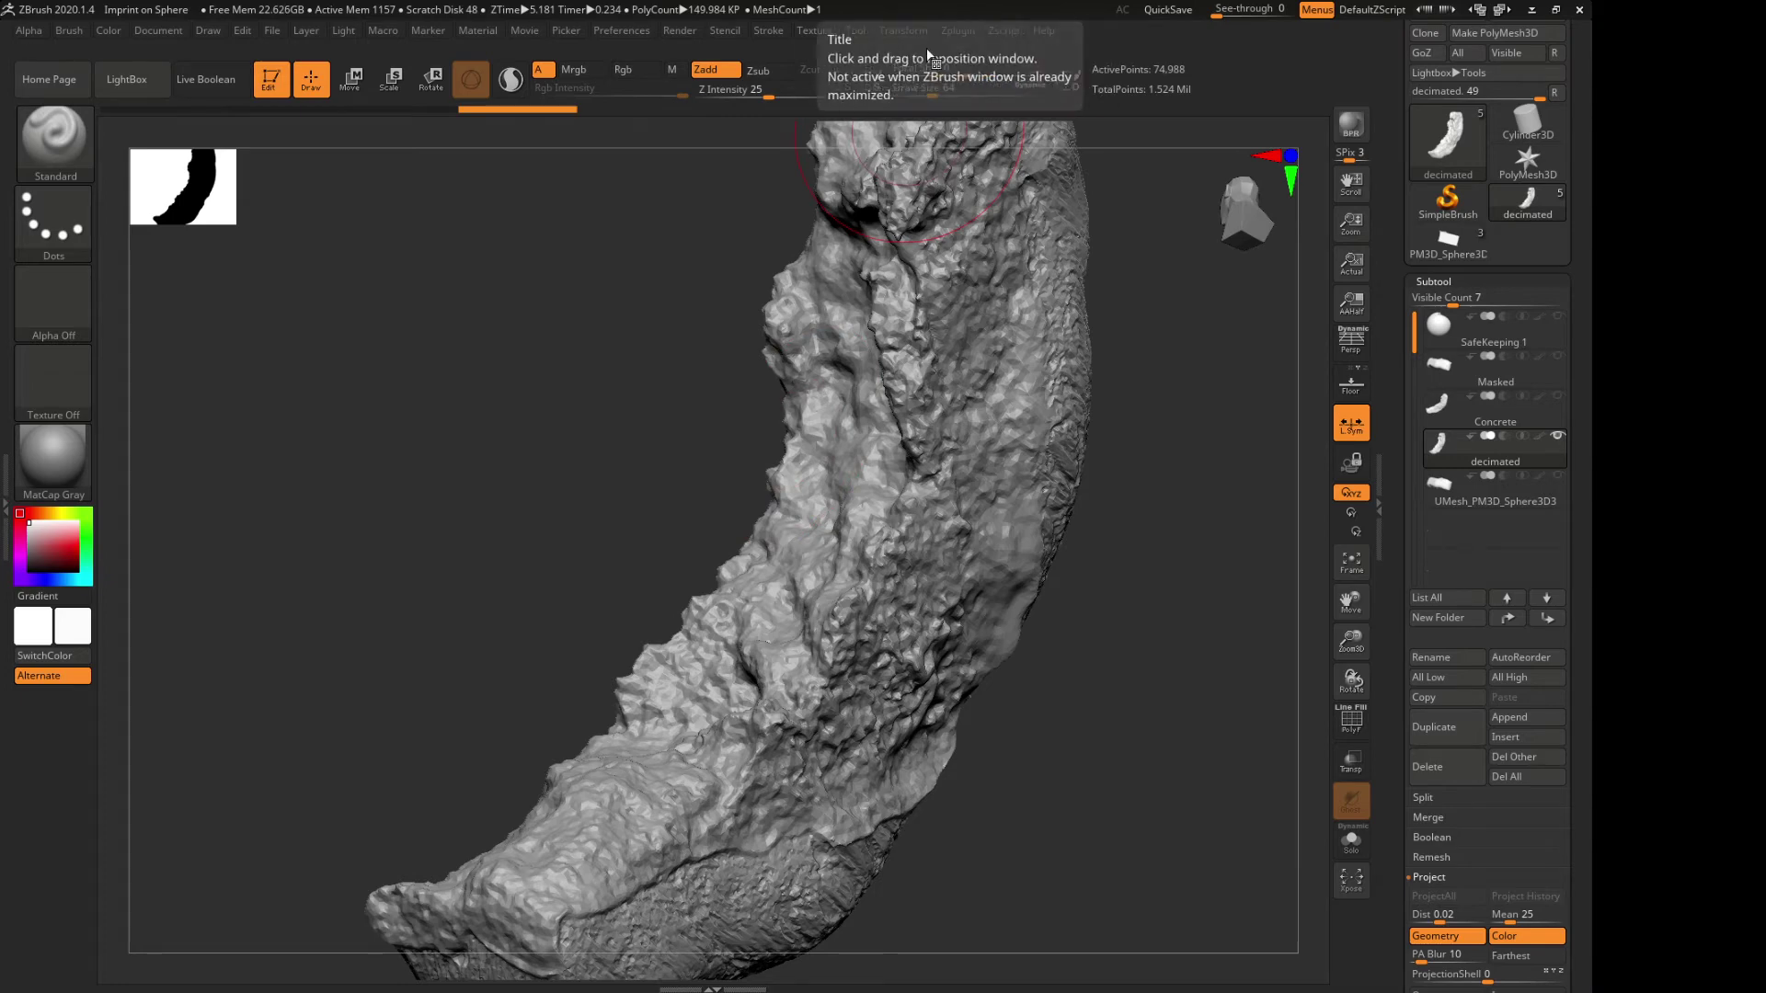
Decimate the "decimated" subtool with Decimation Master's 35 k preset and compare it with the 75 k history state, checking its wireframe
left_click(953, 33)
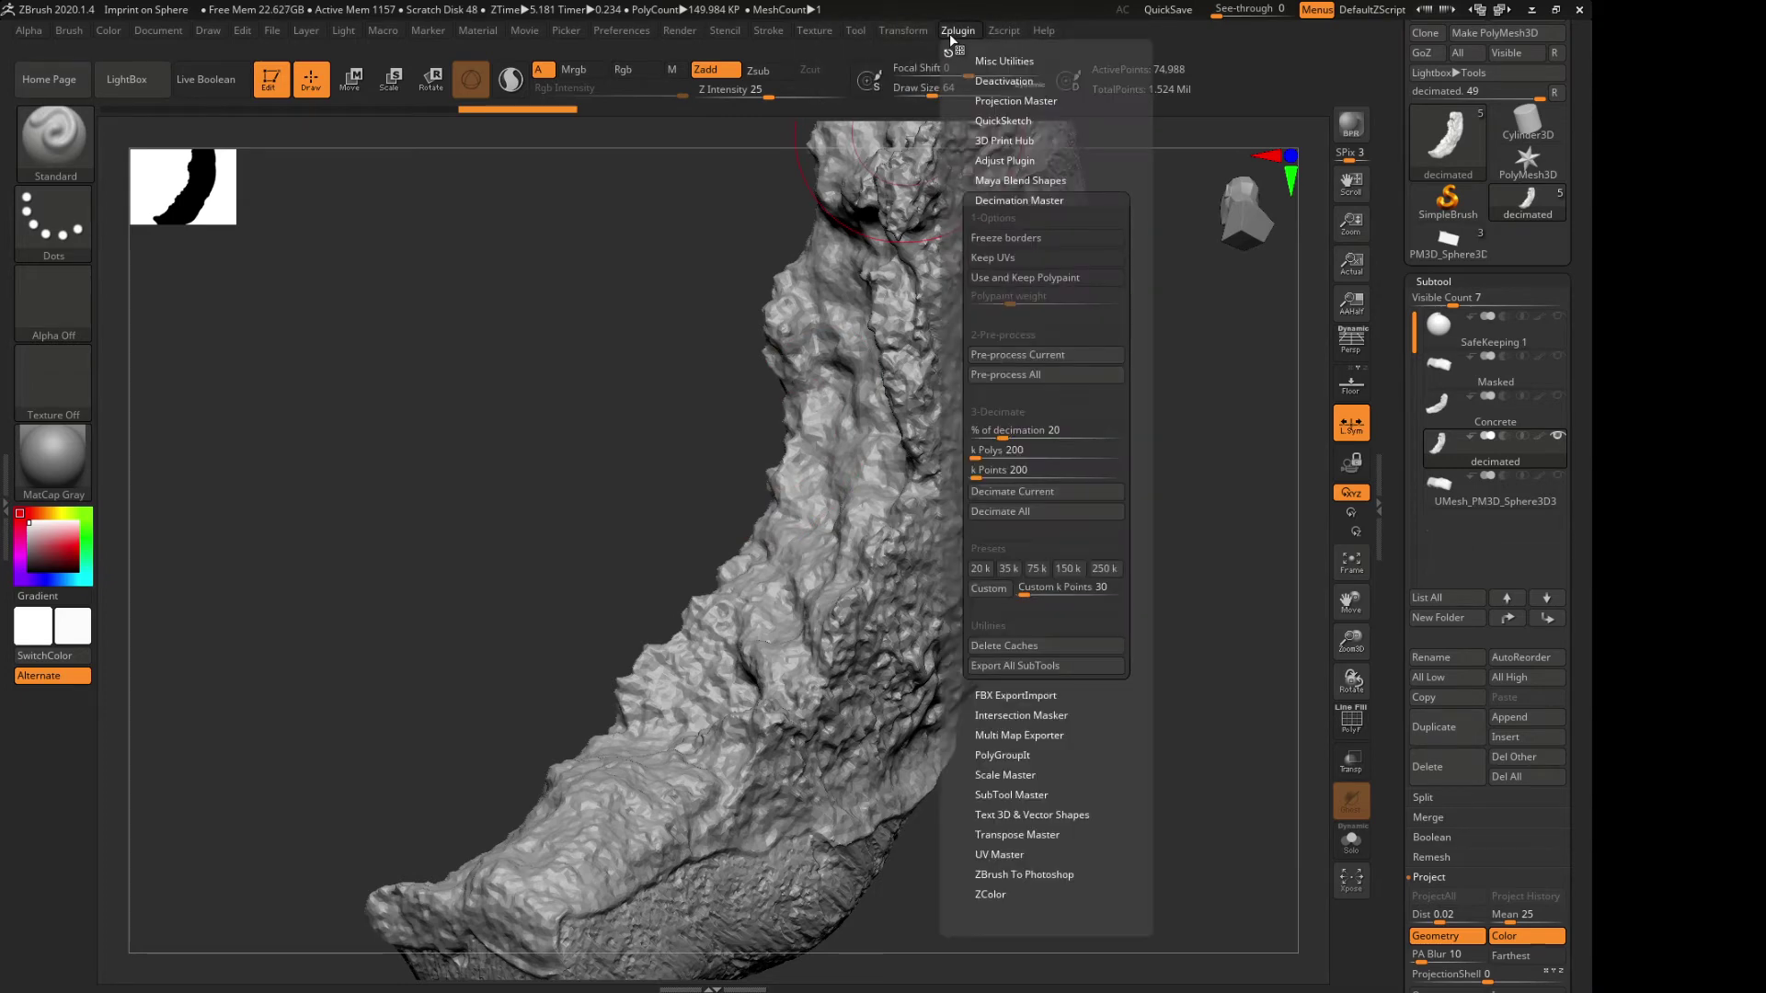
left_click(1006, 570)
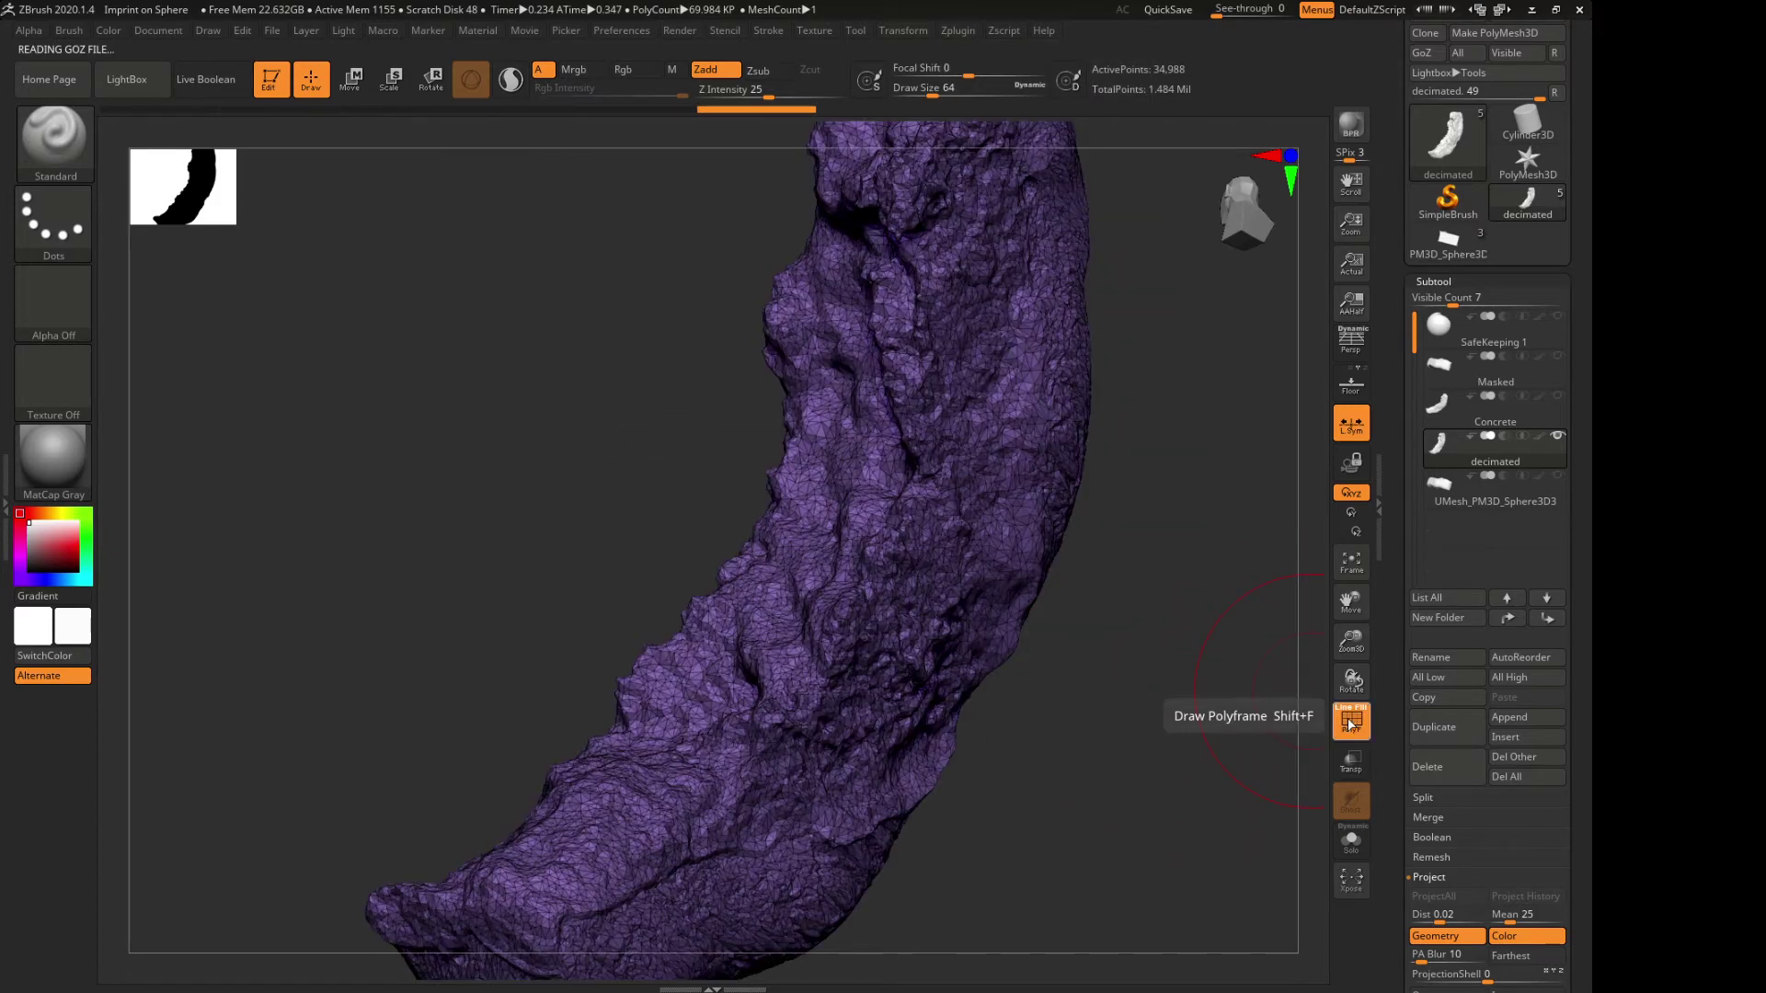
left_click(1351, 722)
left_click(1351, 723)
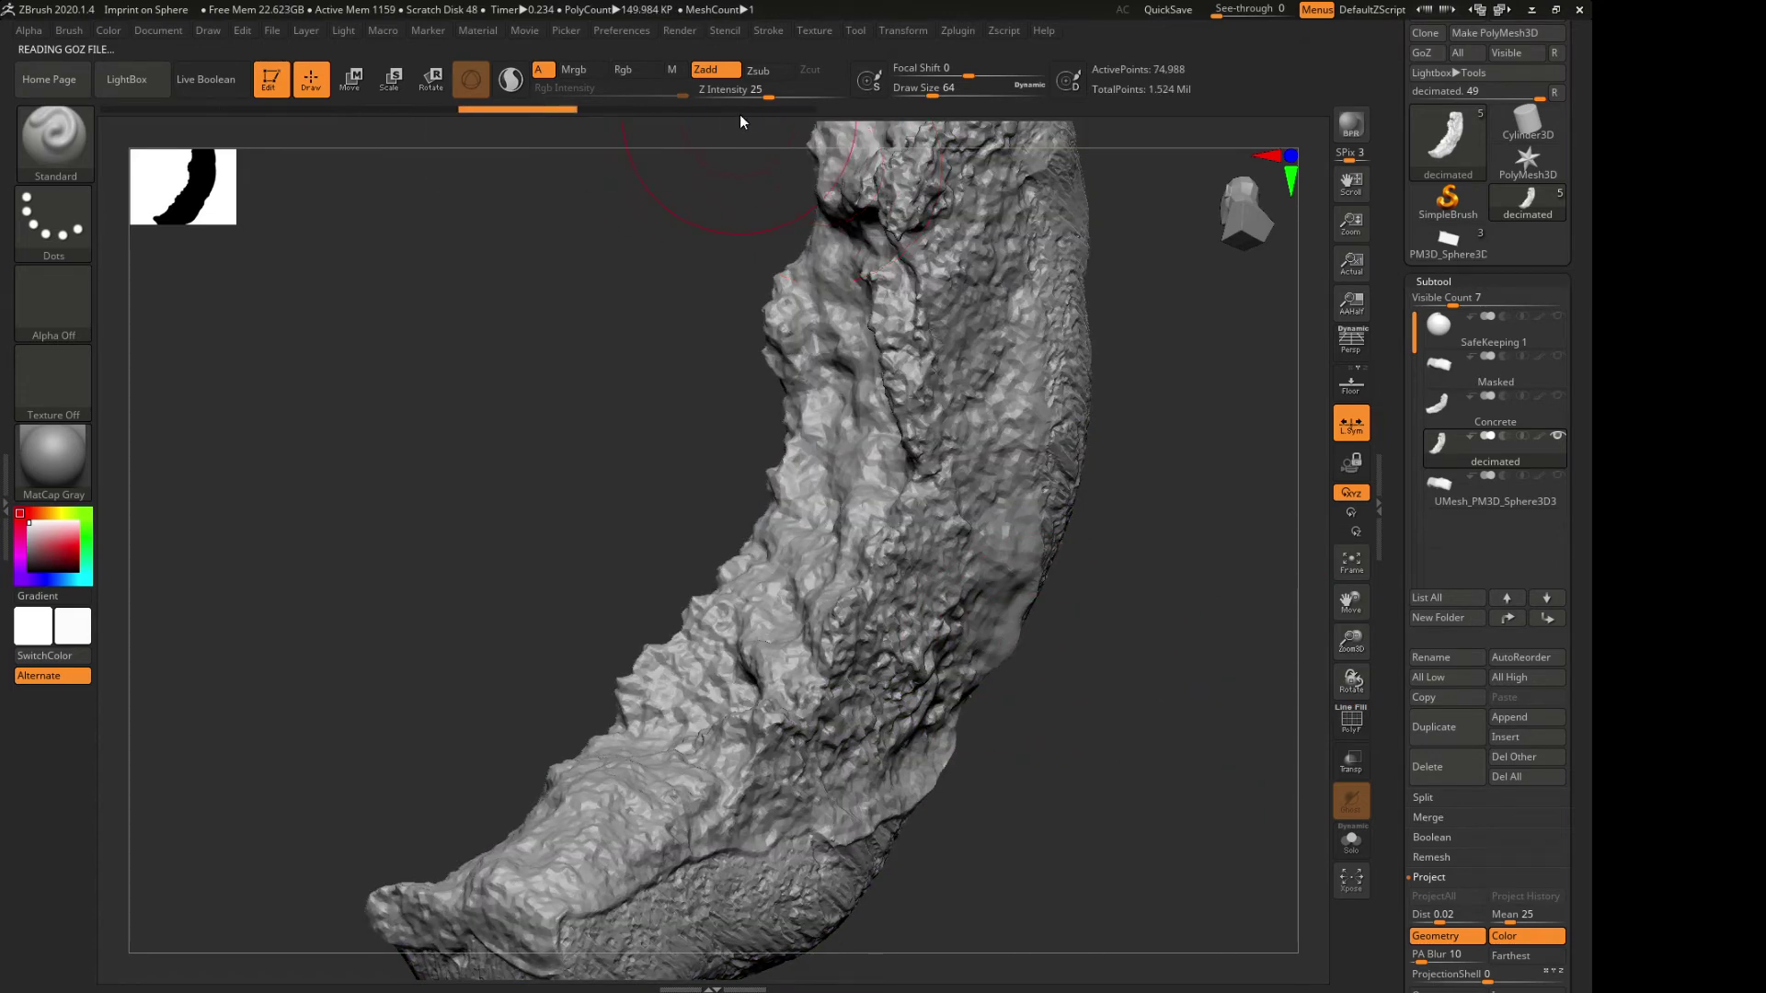
left_click(516, 111)
left_click(729, 110)
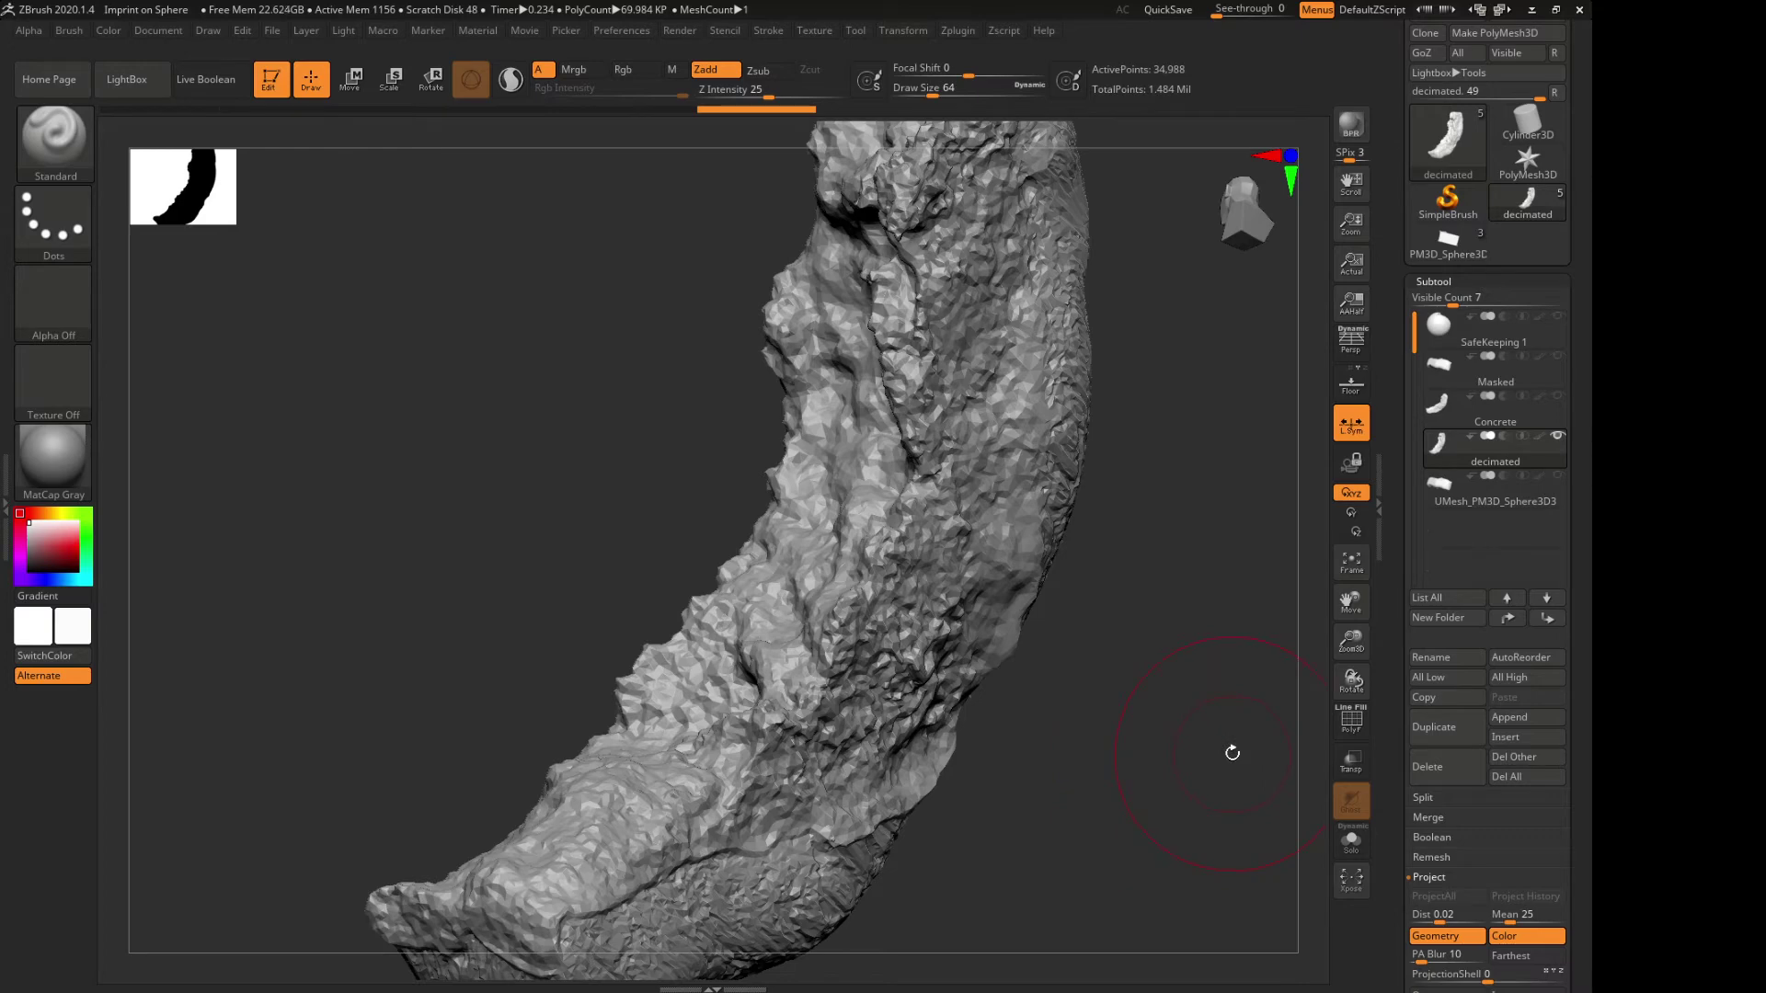
left_click(1350, 723)
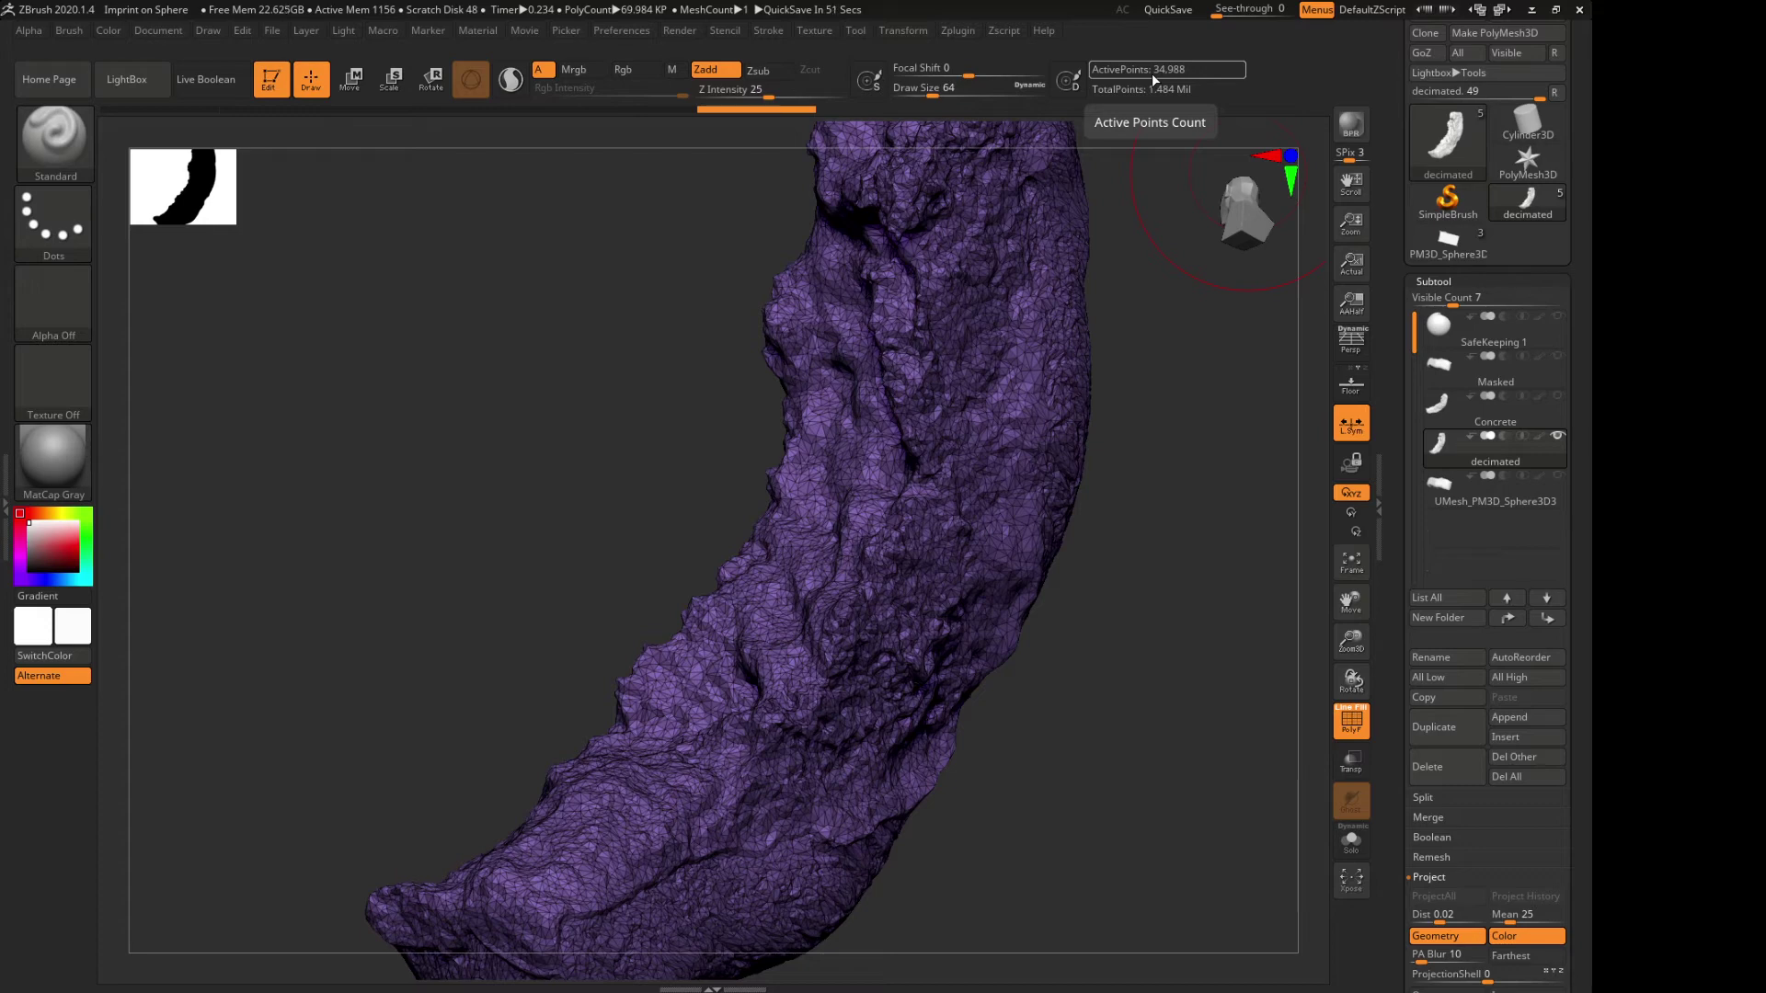
left_click(1352, 724)
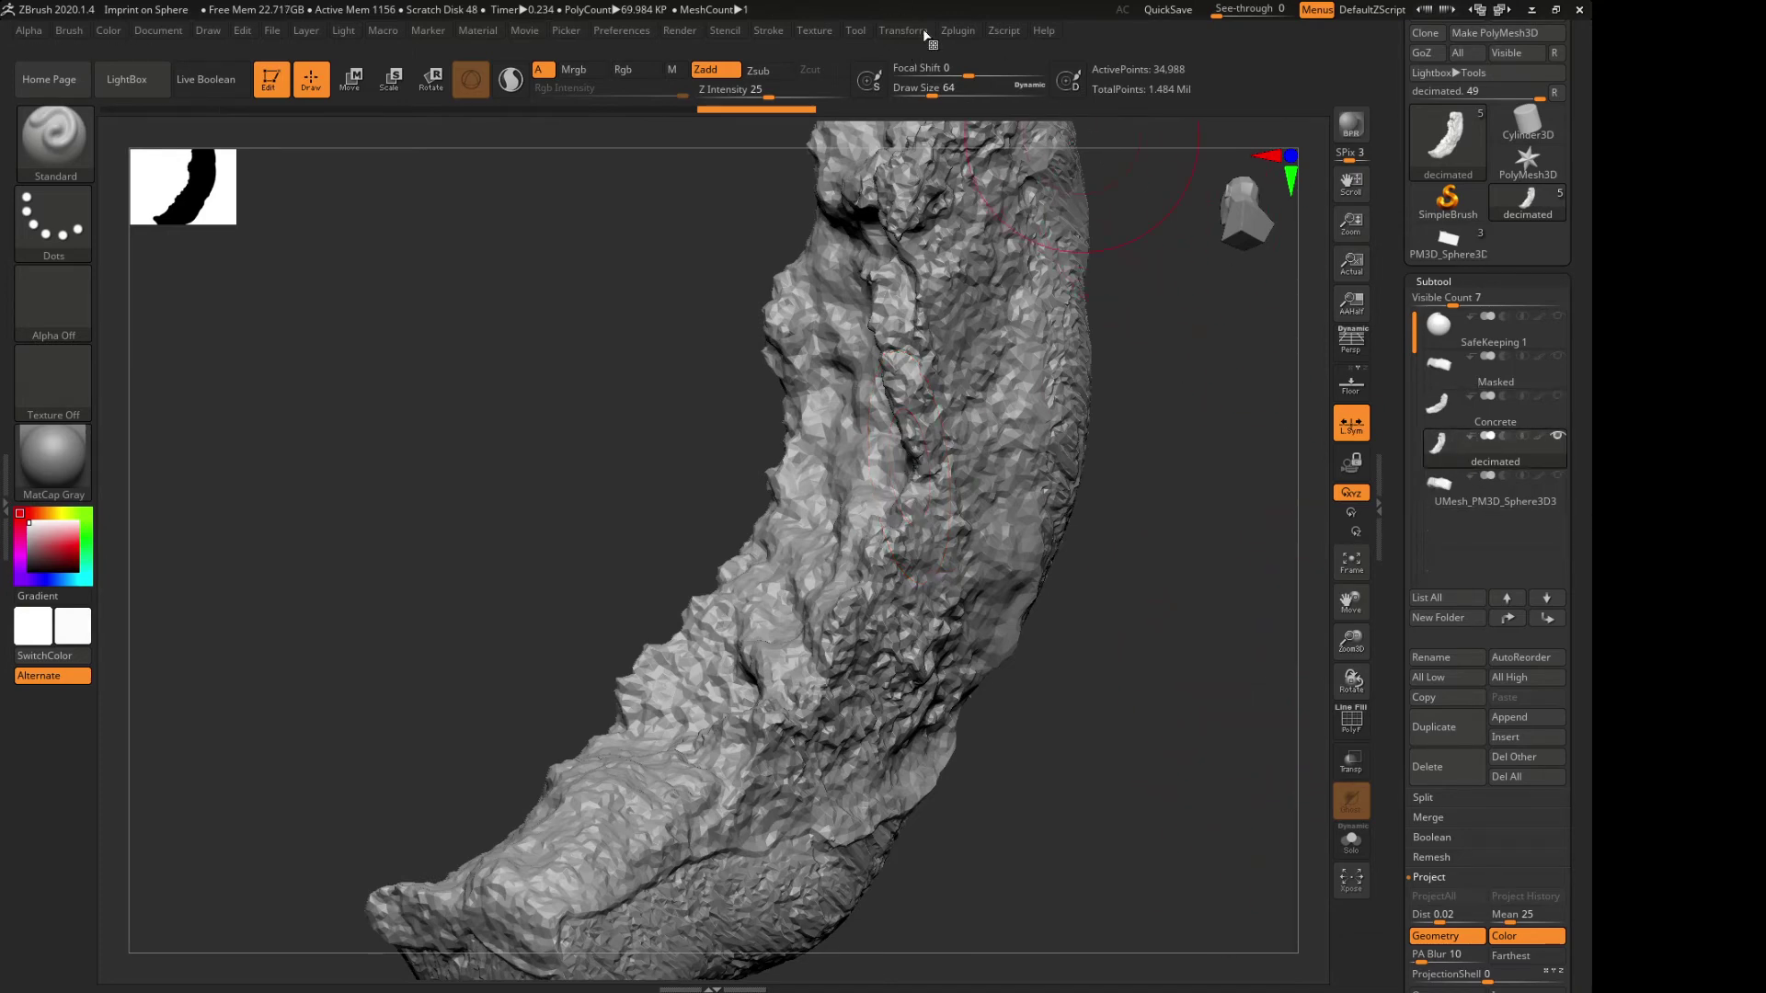
Set 3D Print Hub's export options to export only the selected subtool, with Polypaint turned off
left_click(954, 32)
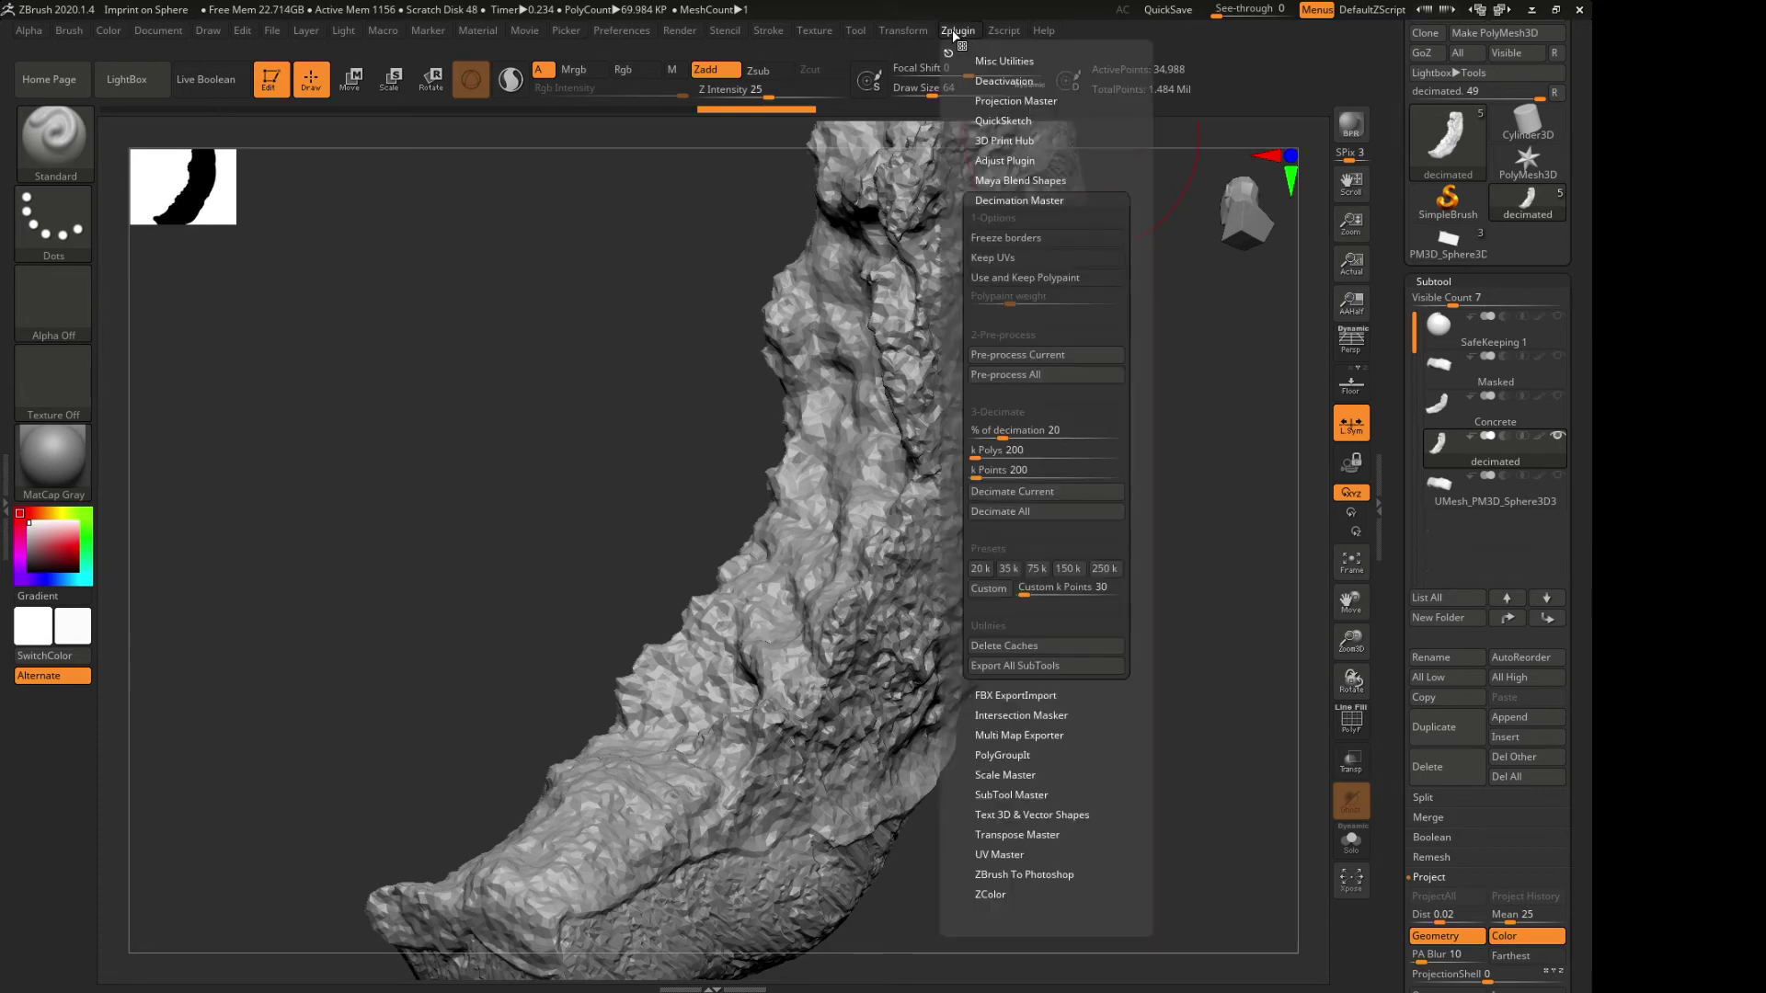
left_click(1021, 139)
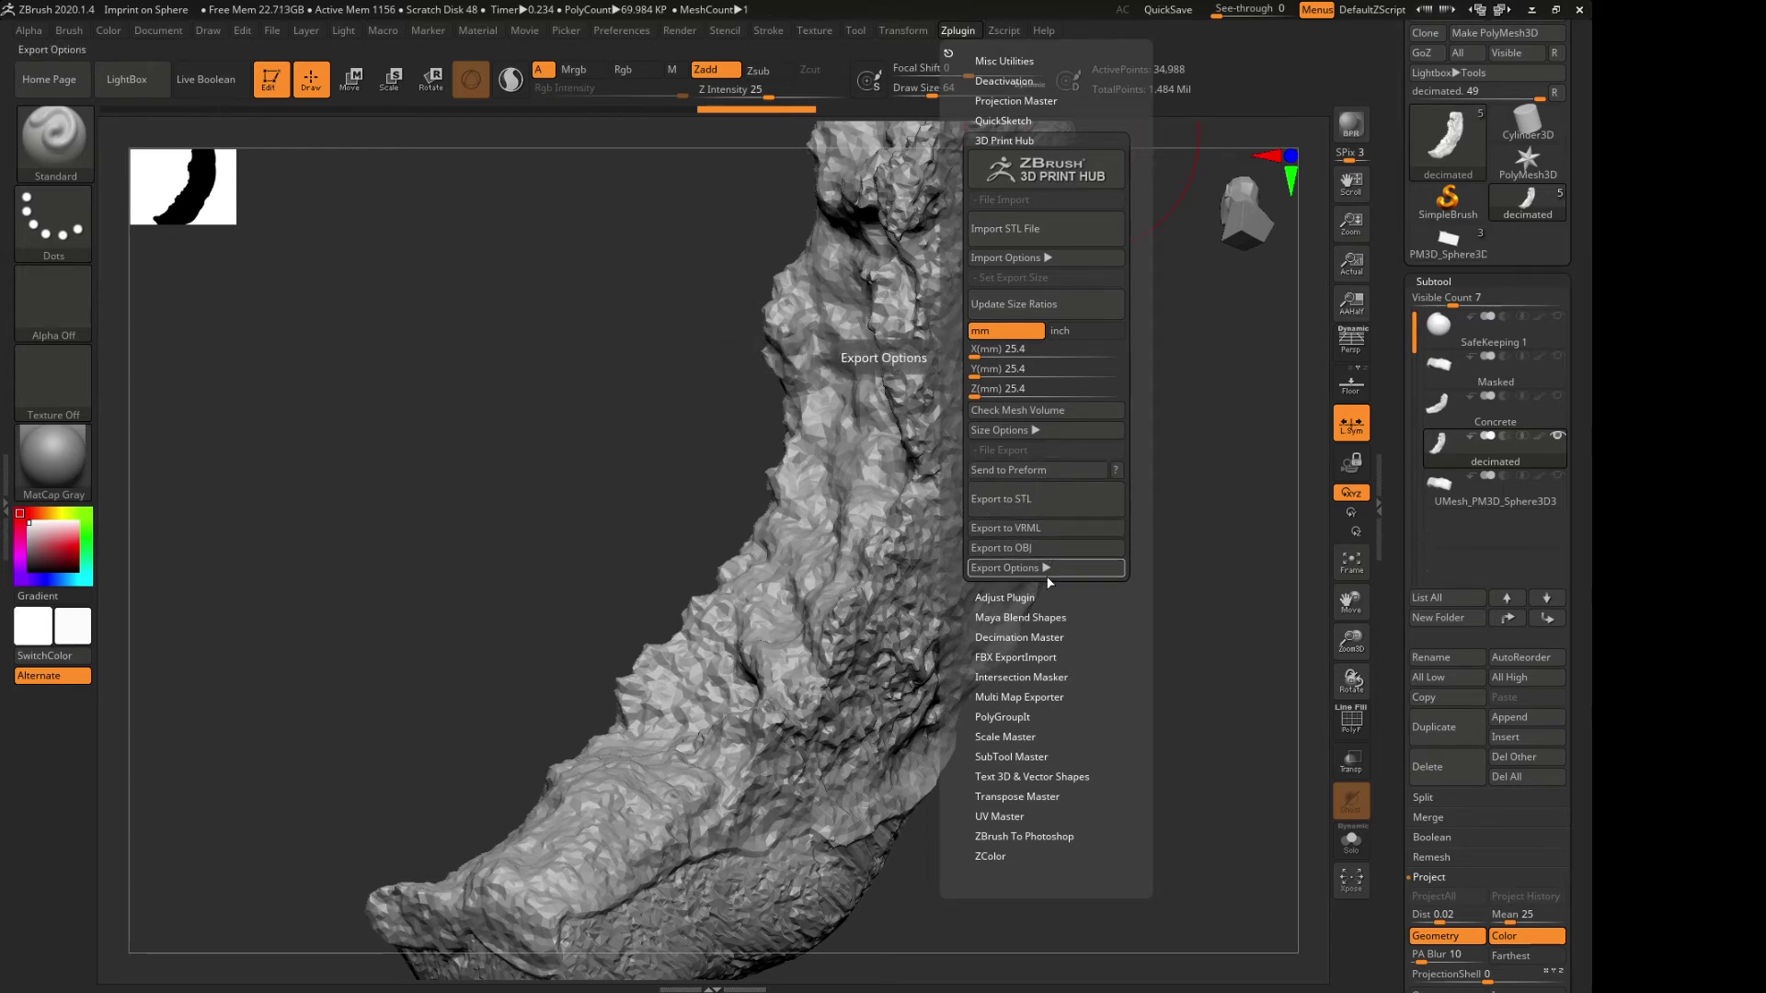
left_click(1074, 570)
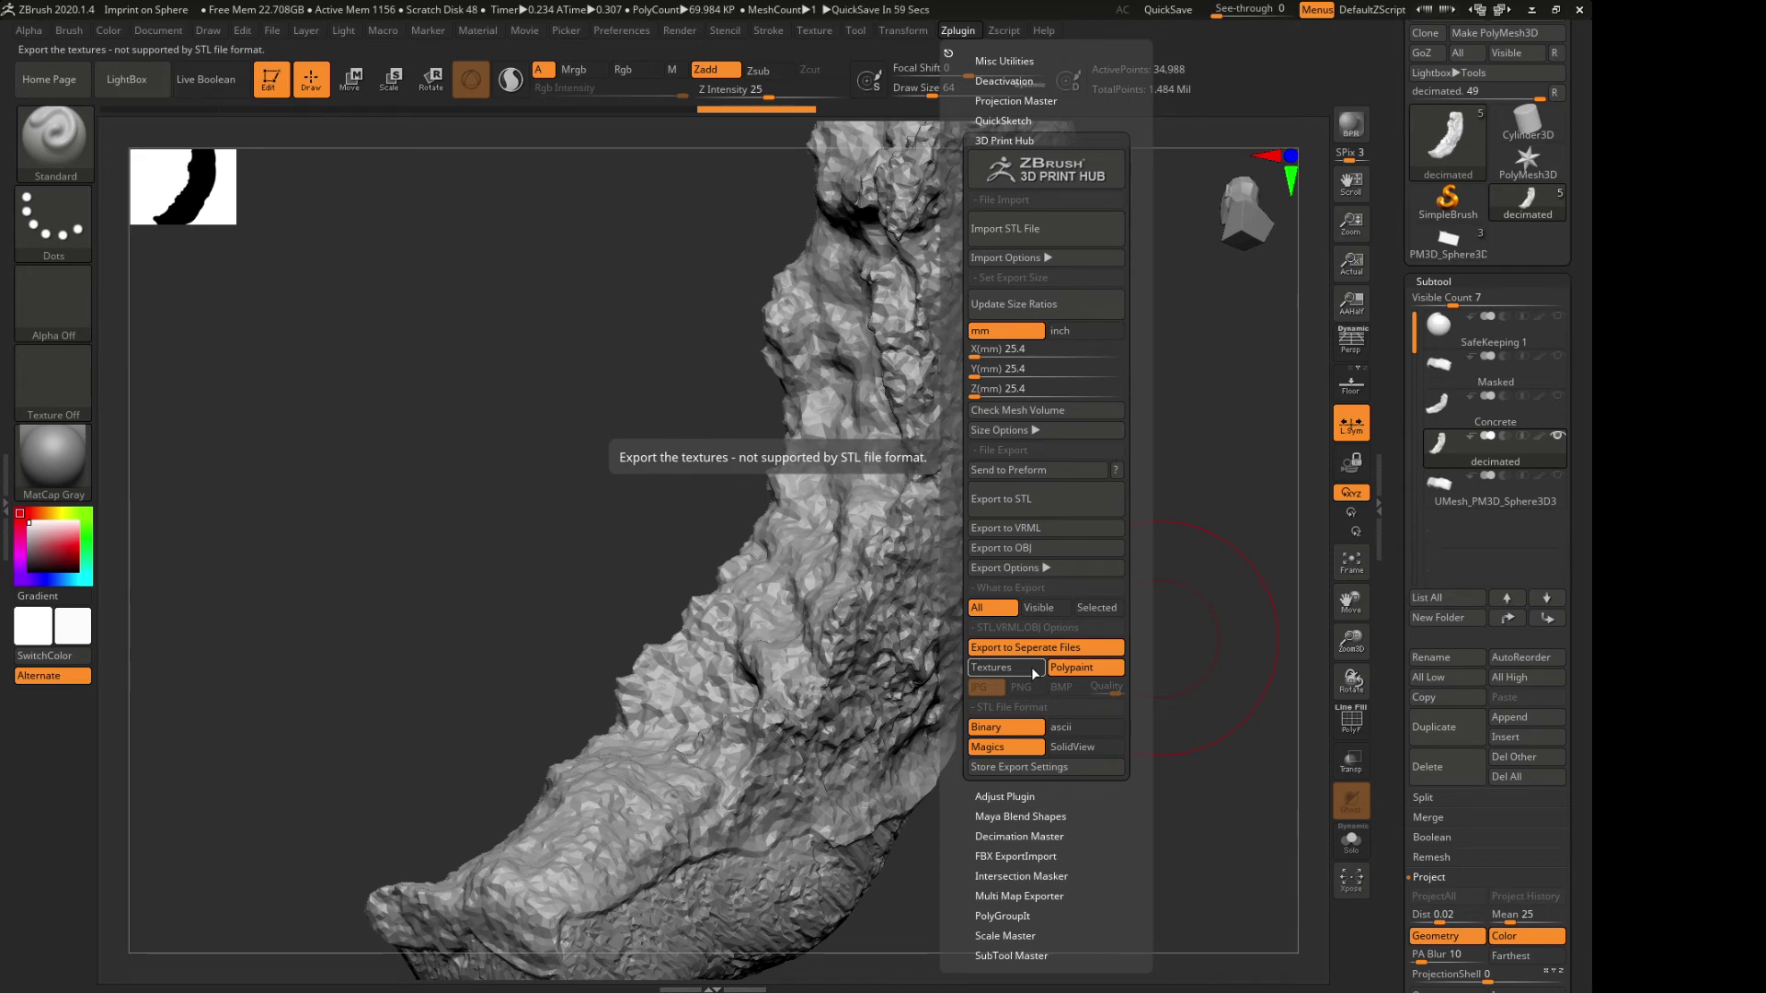
mouse_move(1575, 444)
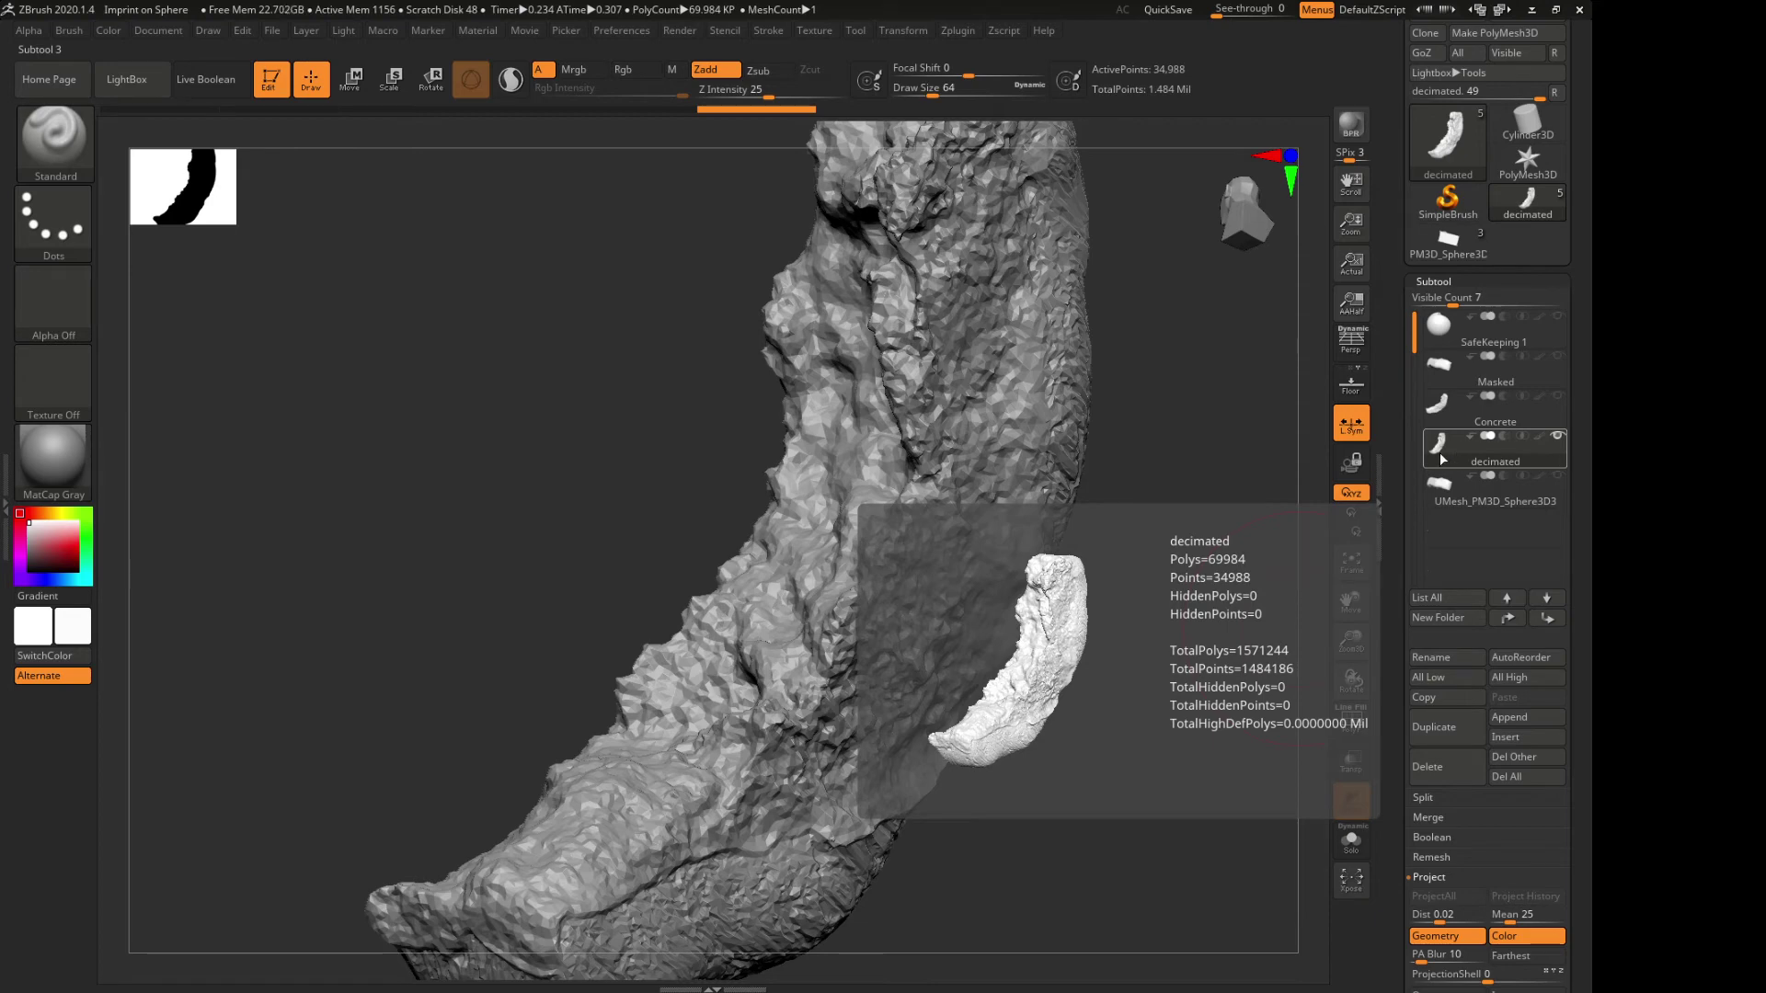
left_click(958, 31)
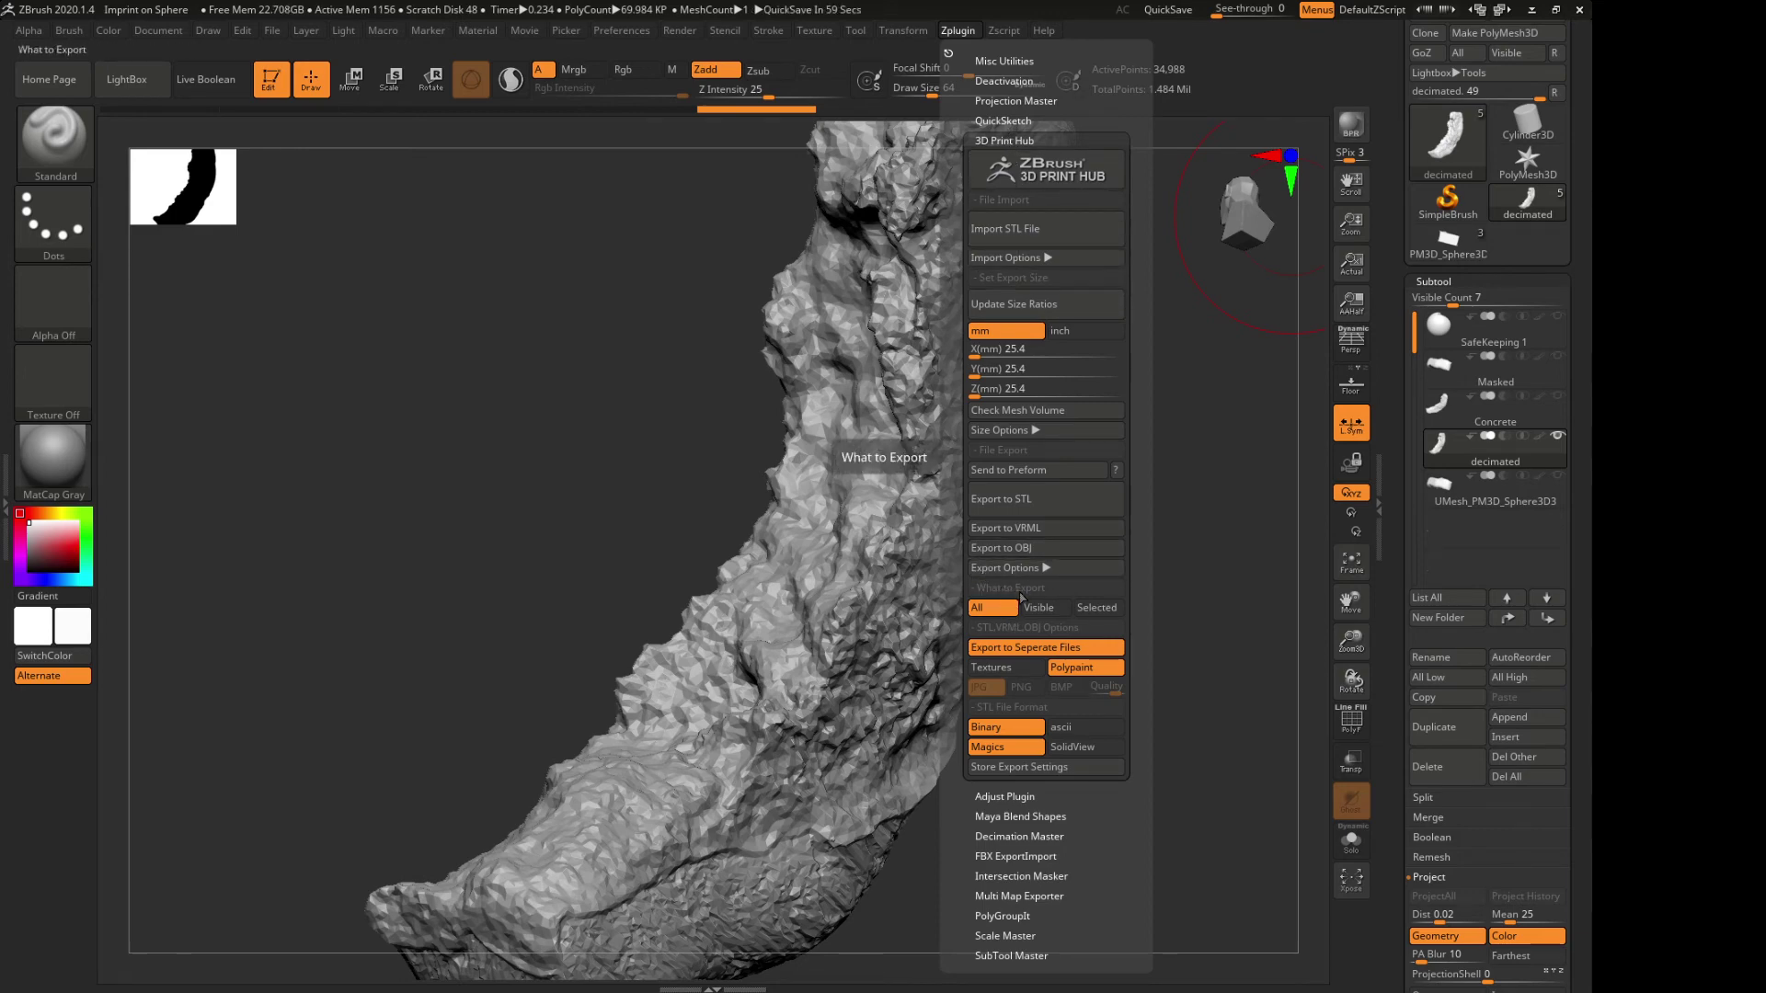
left_click(1107, 610)
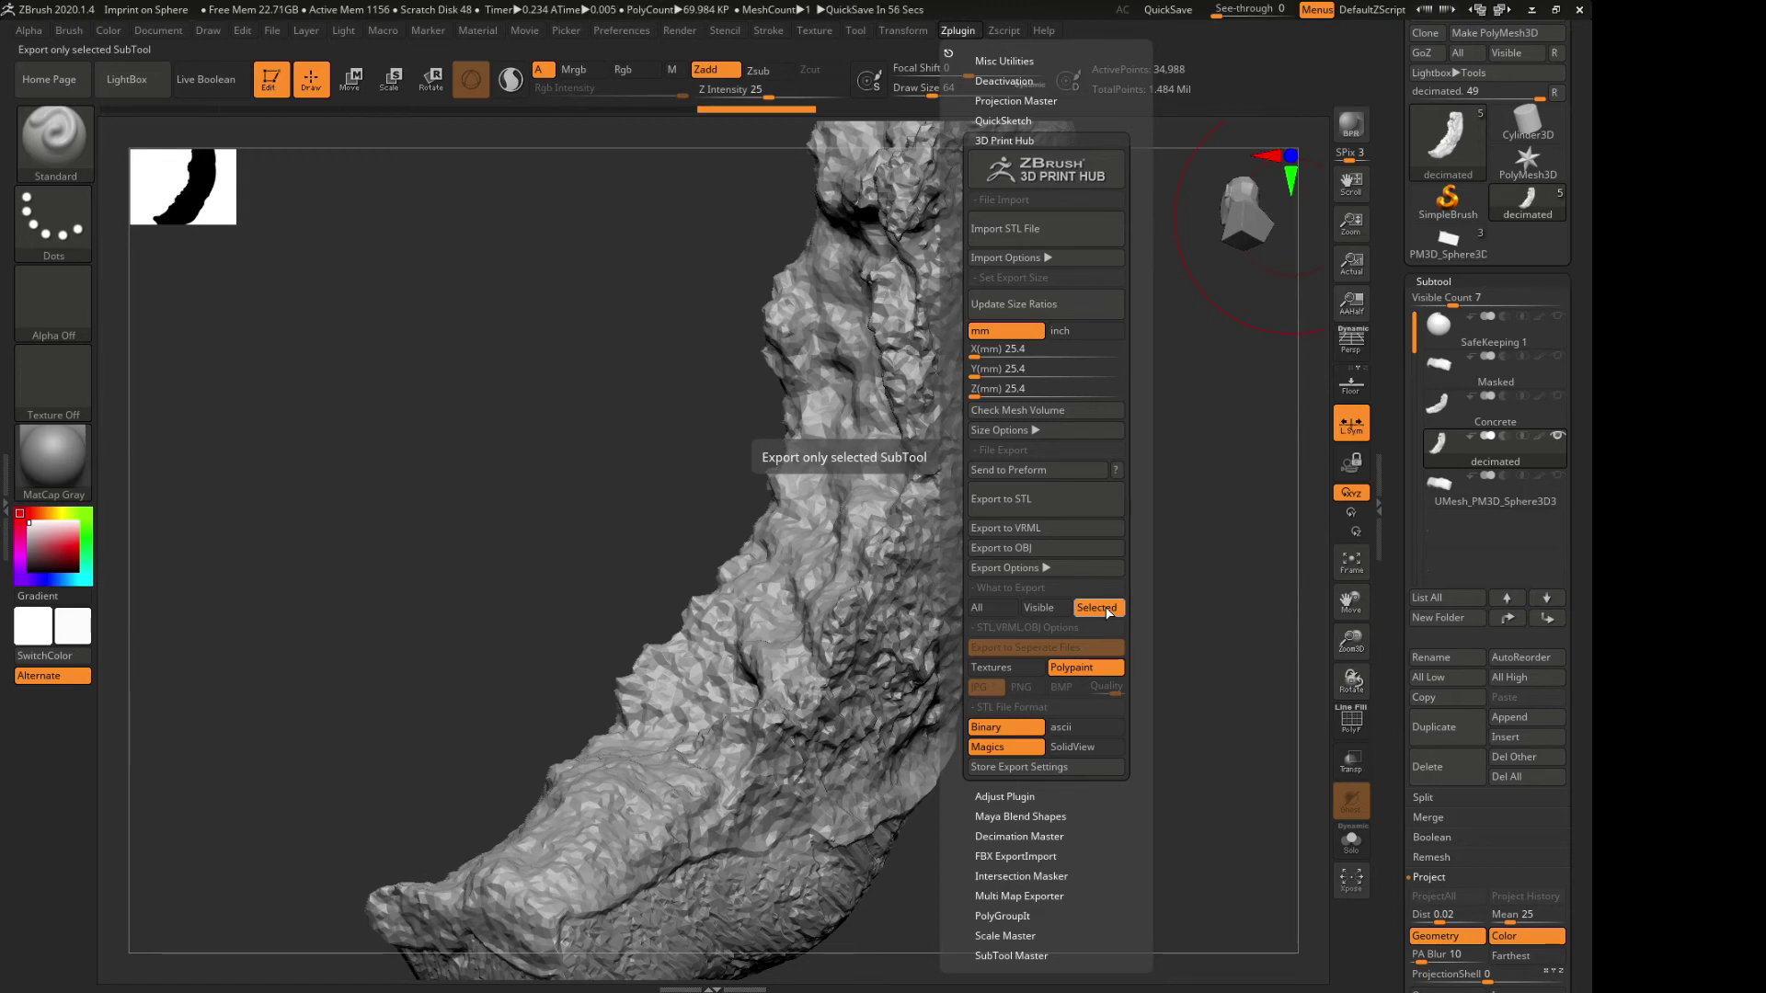
left_click(1074, 670)
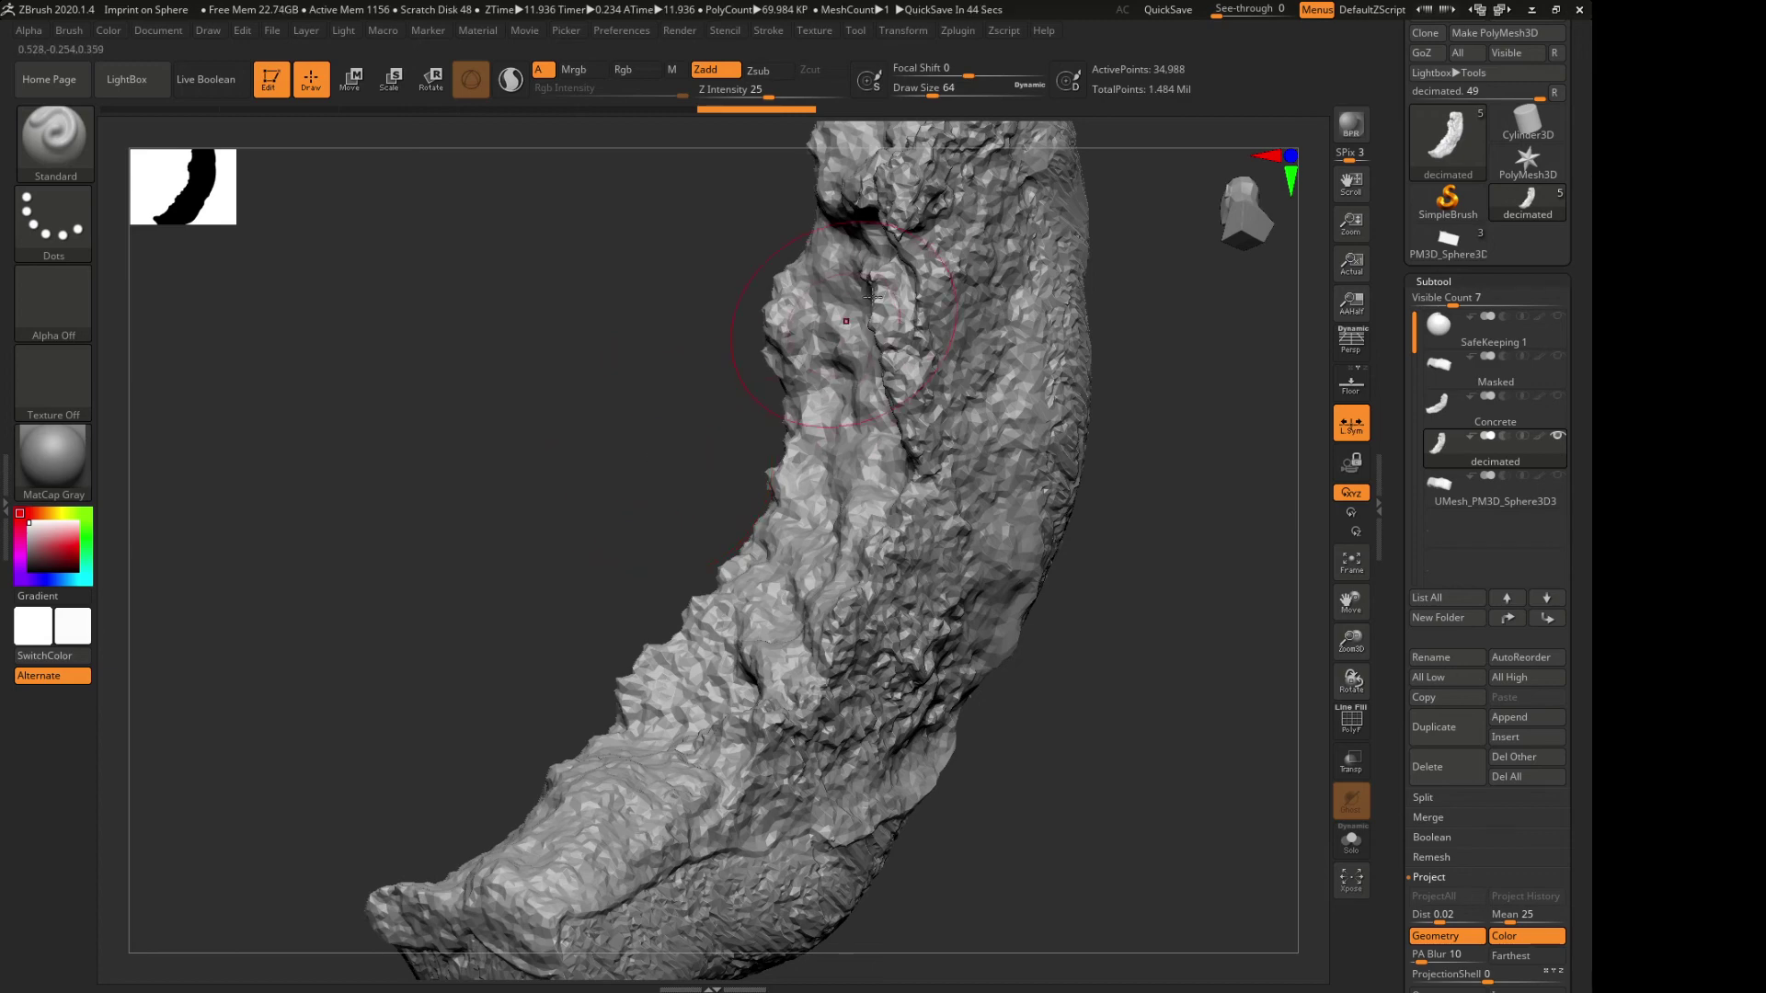
Review the FBX ExportImport options for the selected subtool and collapse them again
left_click(961, 32)
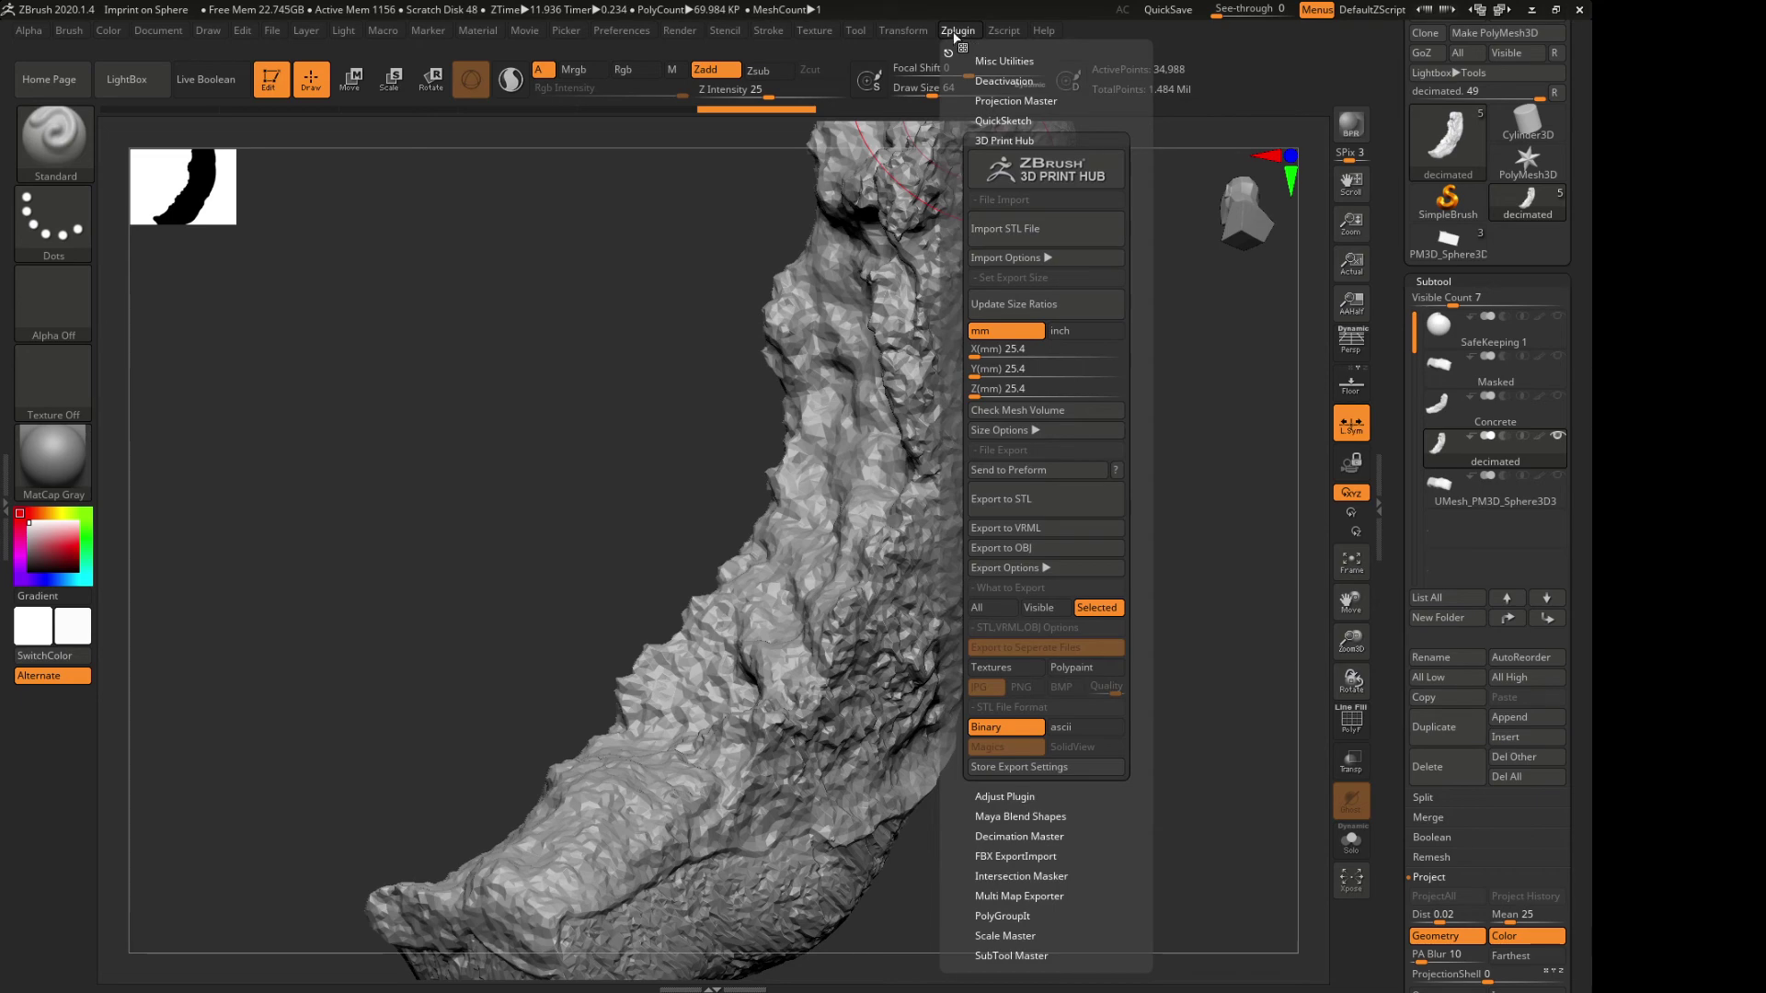
left_click(958, 30)
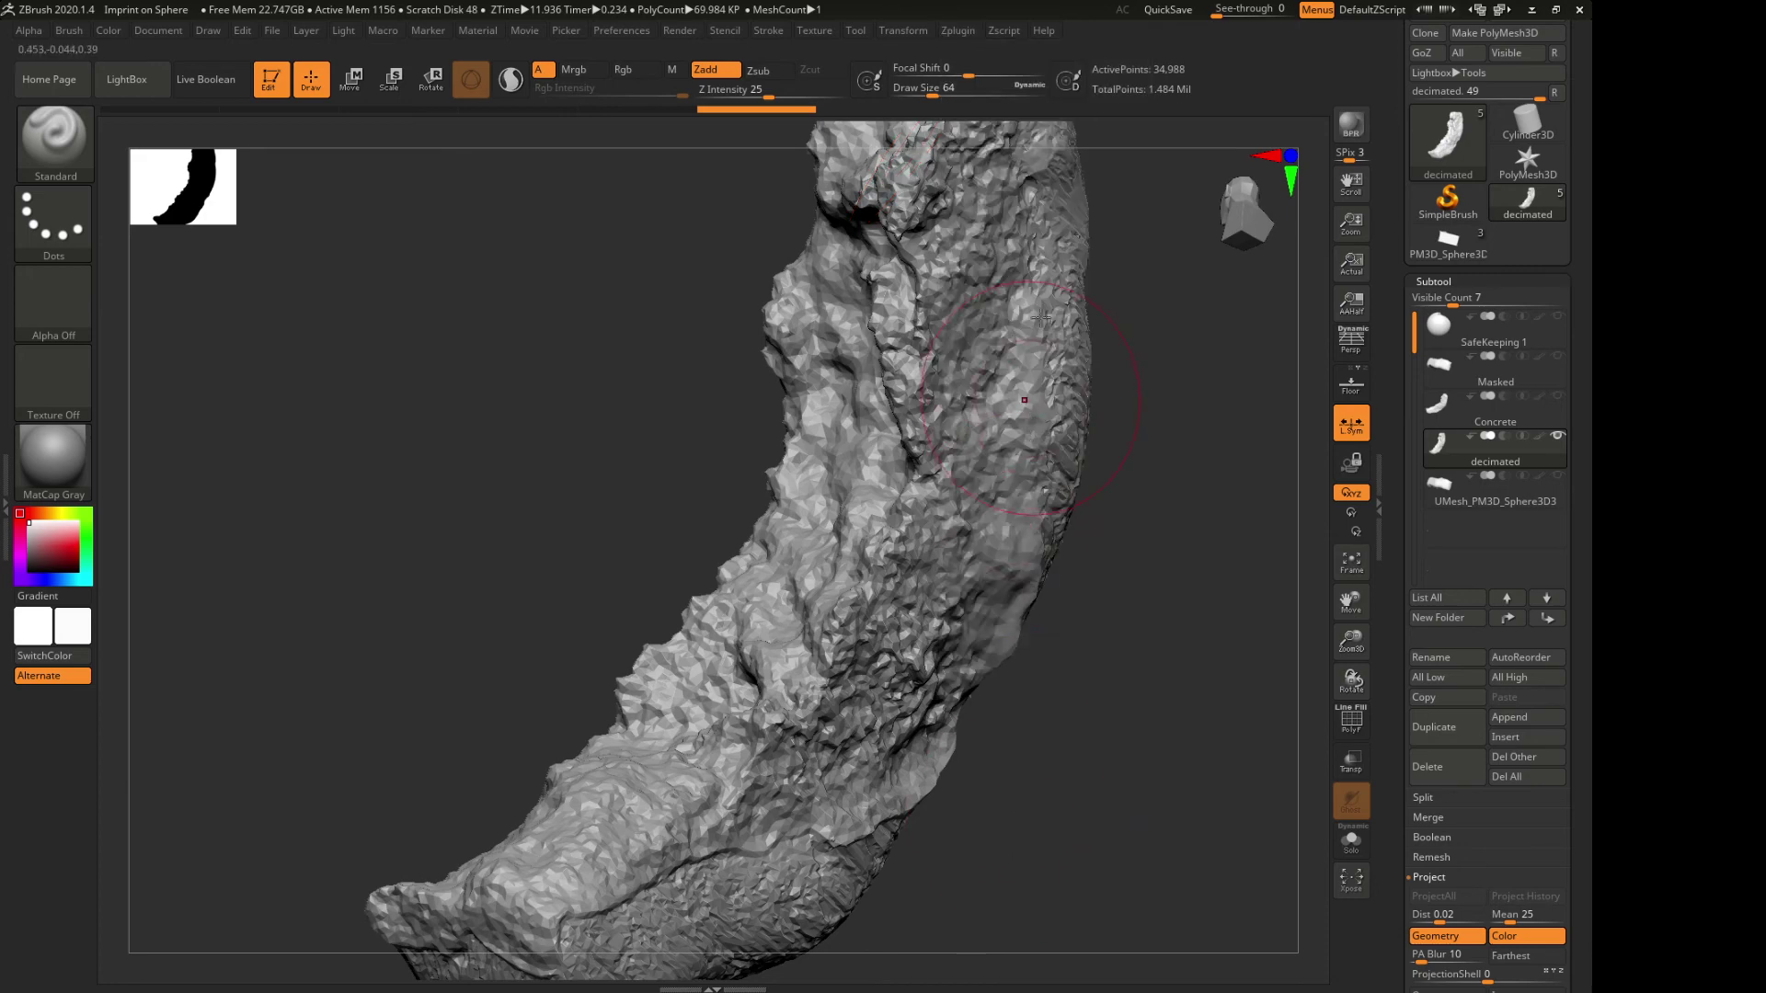
left_click(958, 30)
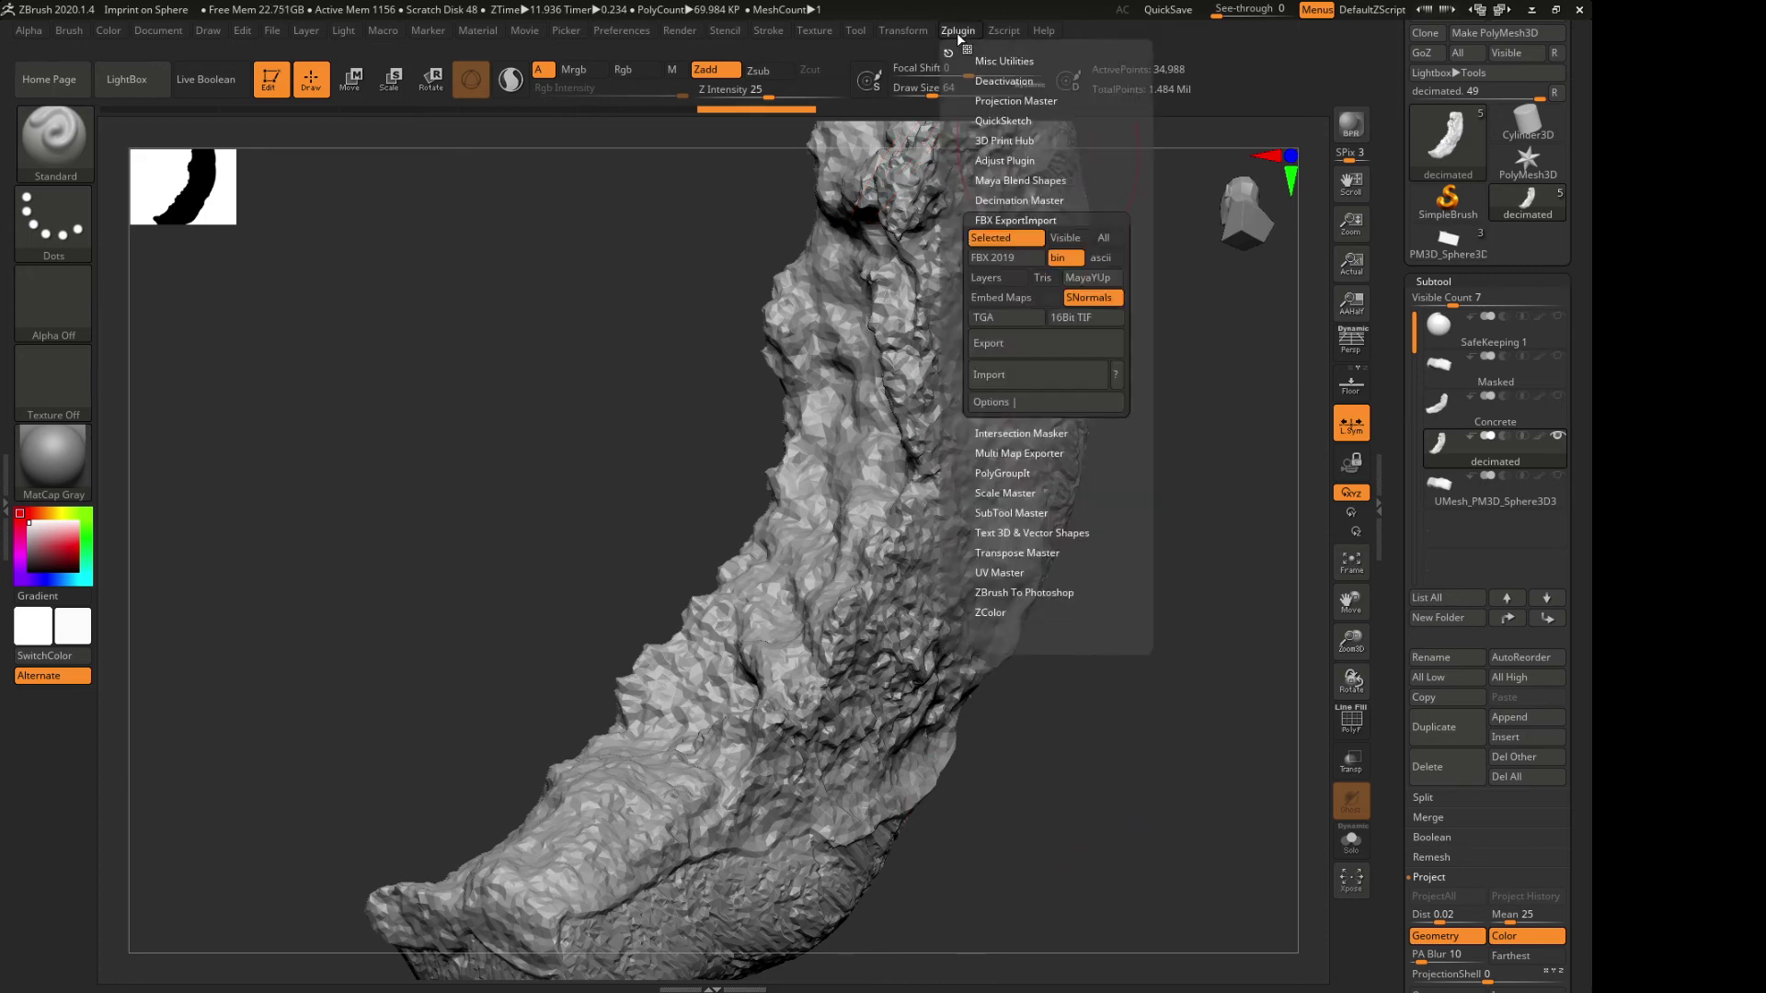
left_click(1028, 221)
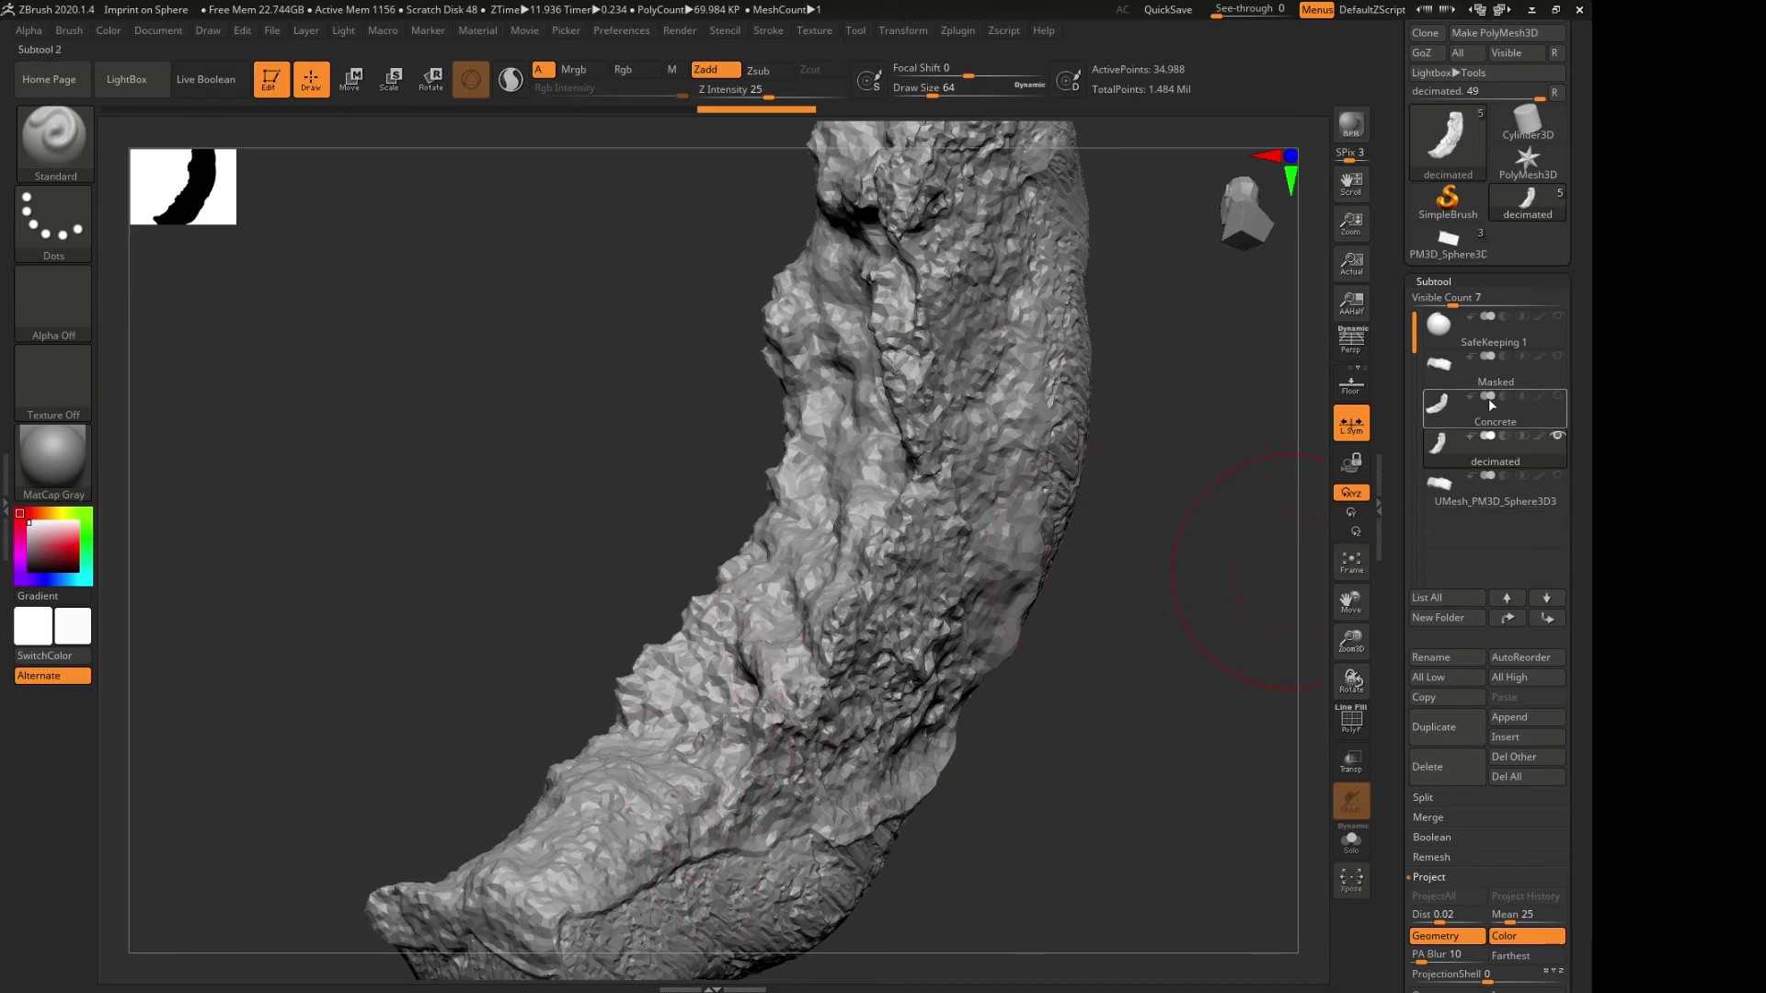
Update the size ratios of the "decimated" subtool in 3D Print Hub, choosing 42.25 x 39.06 x 84.04 mm as its size
left_click(957, 30)
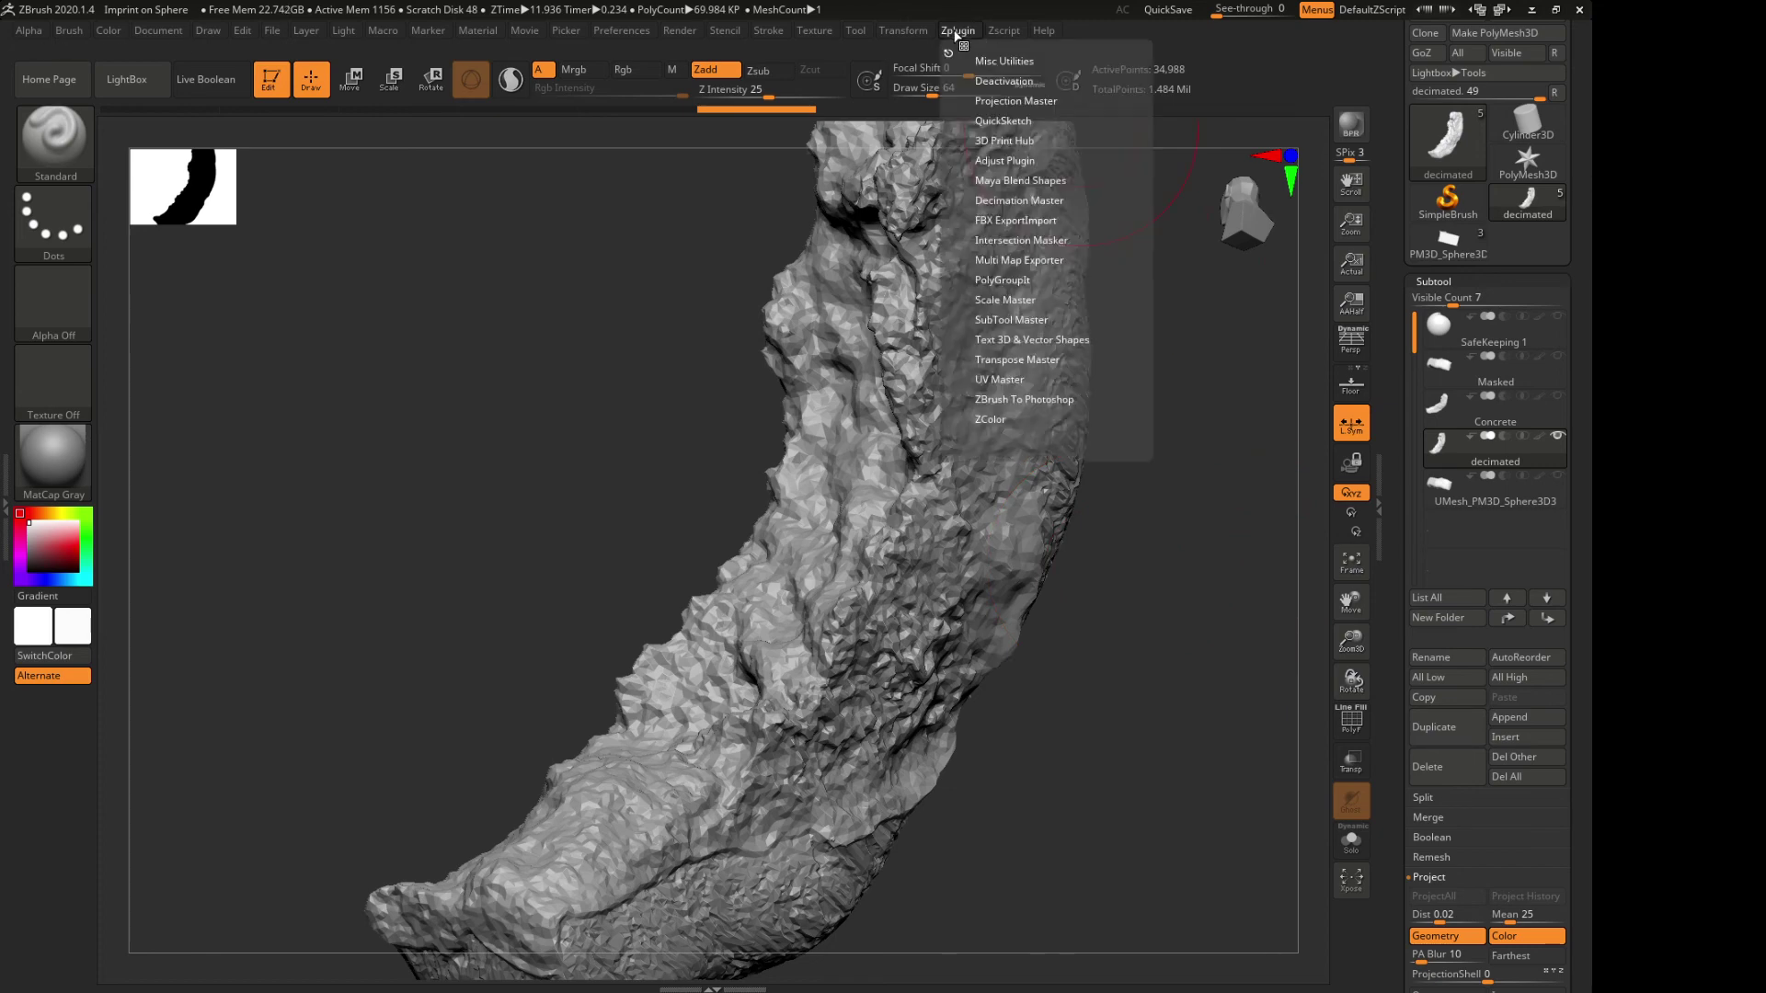
left_click(1006, 139)
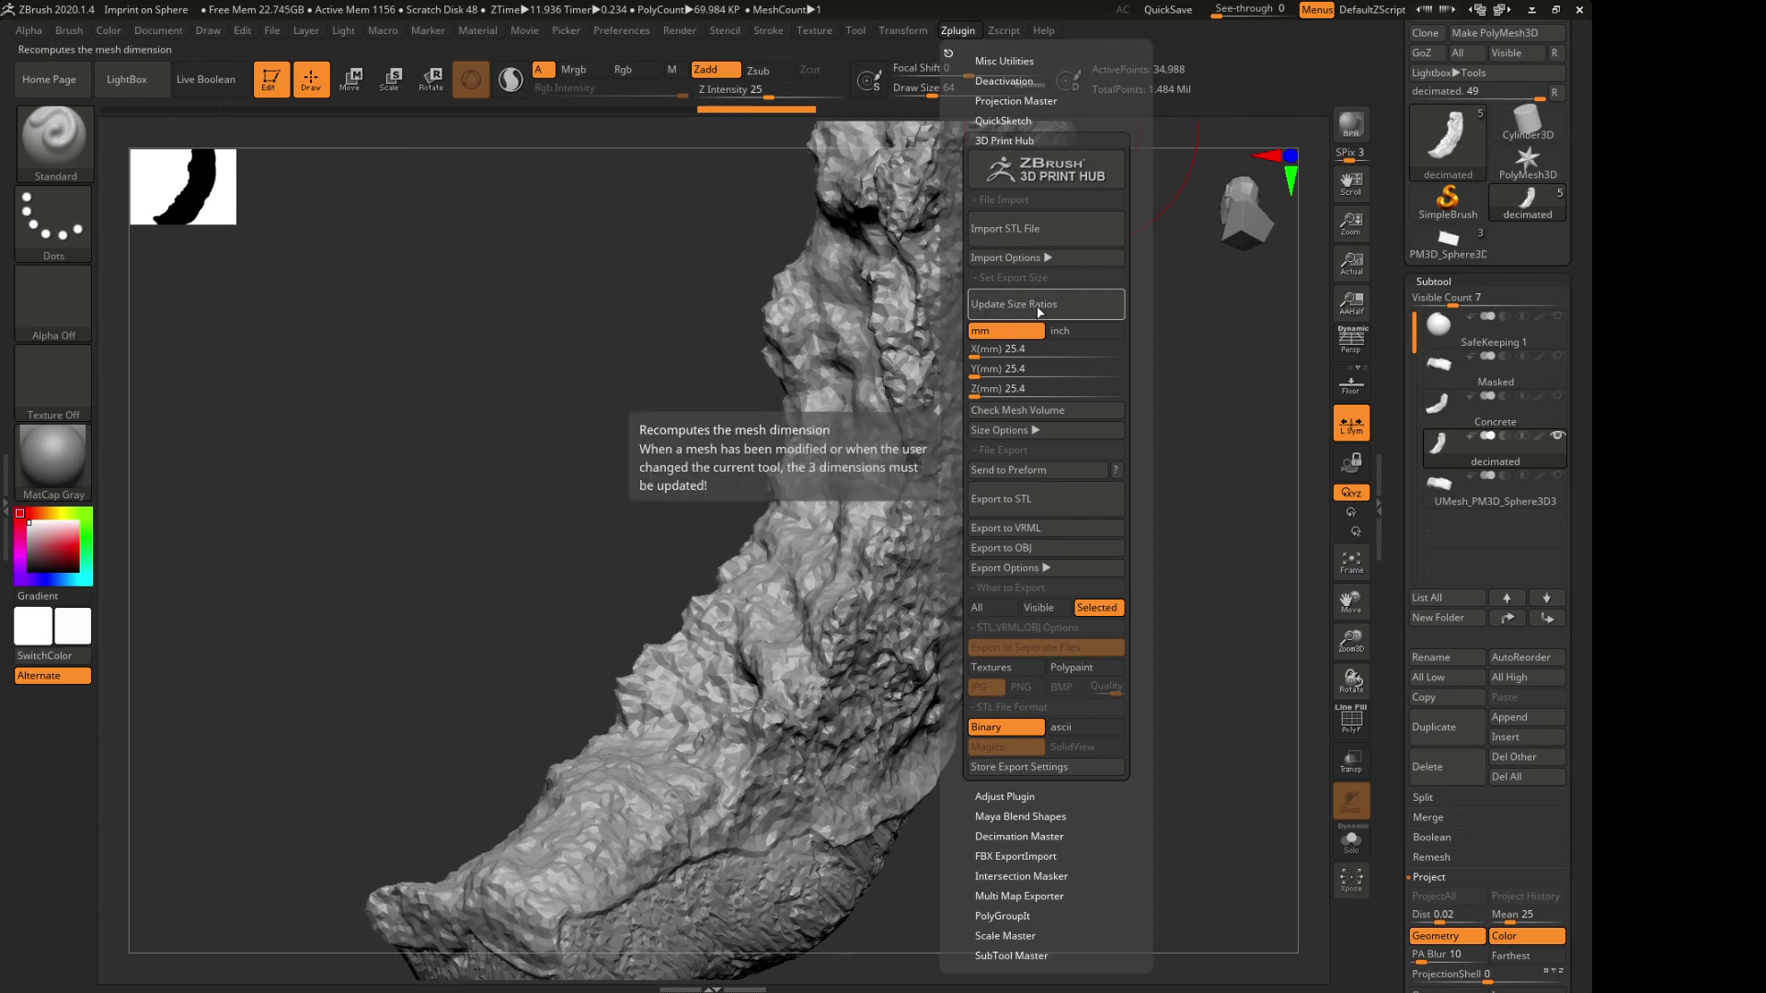
left_click(1039, 309)
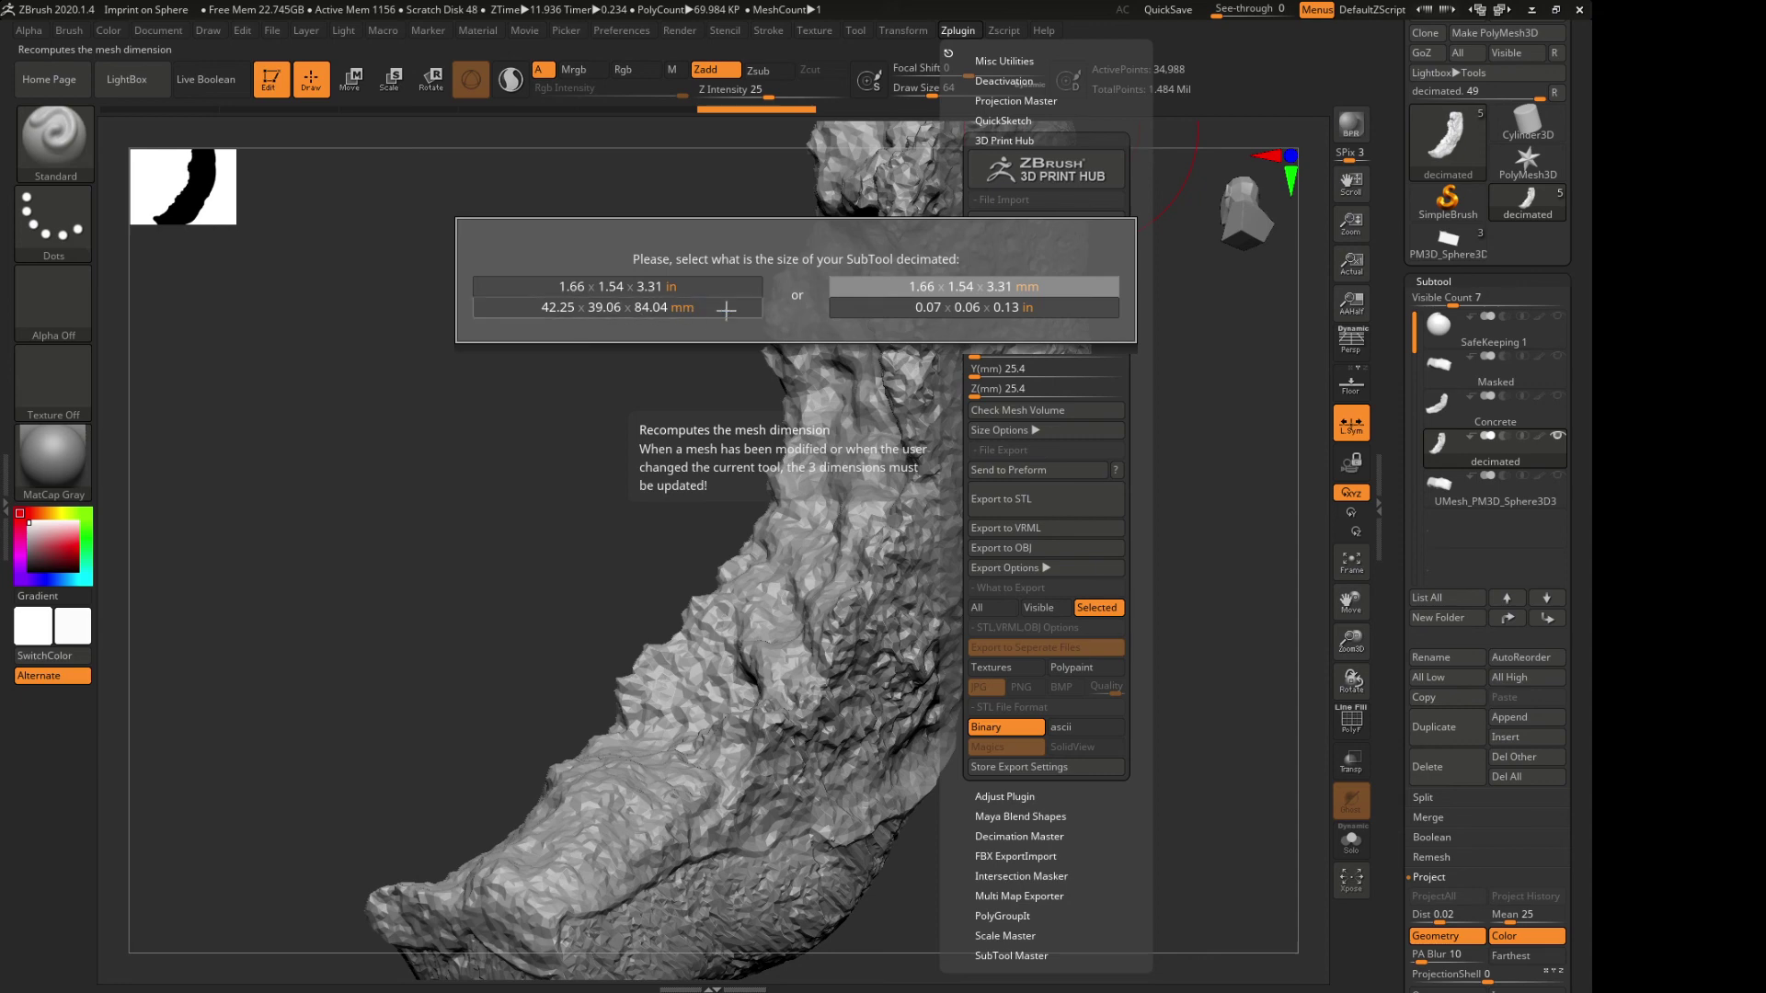
left_click(599, 308)
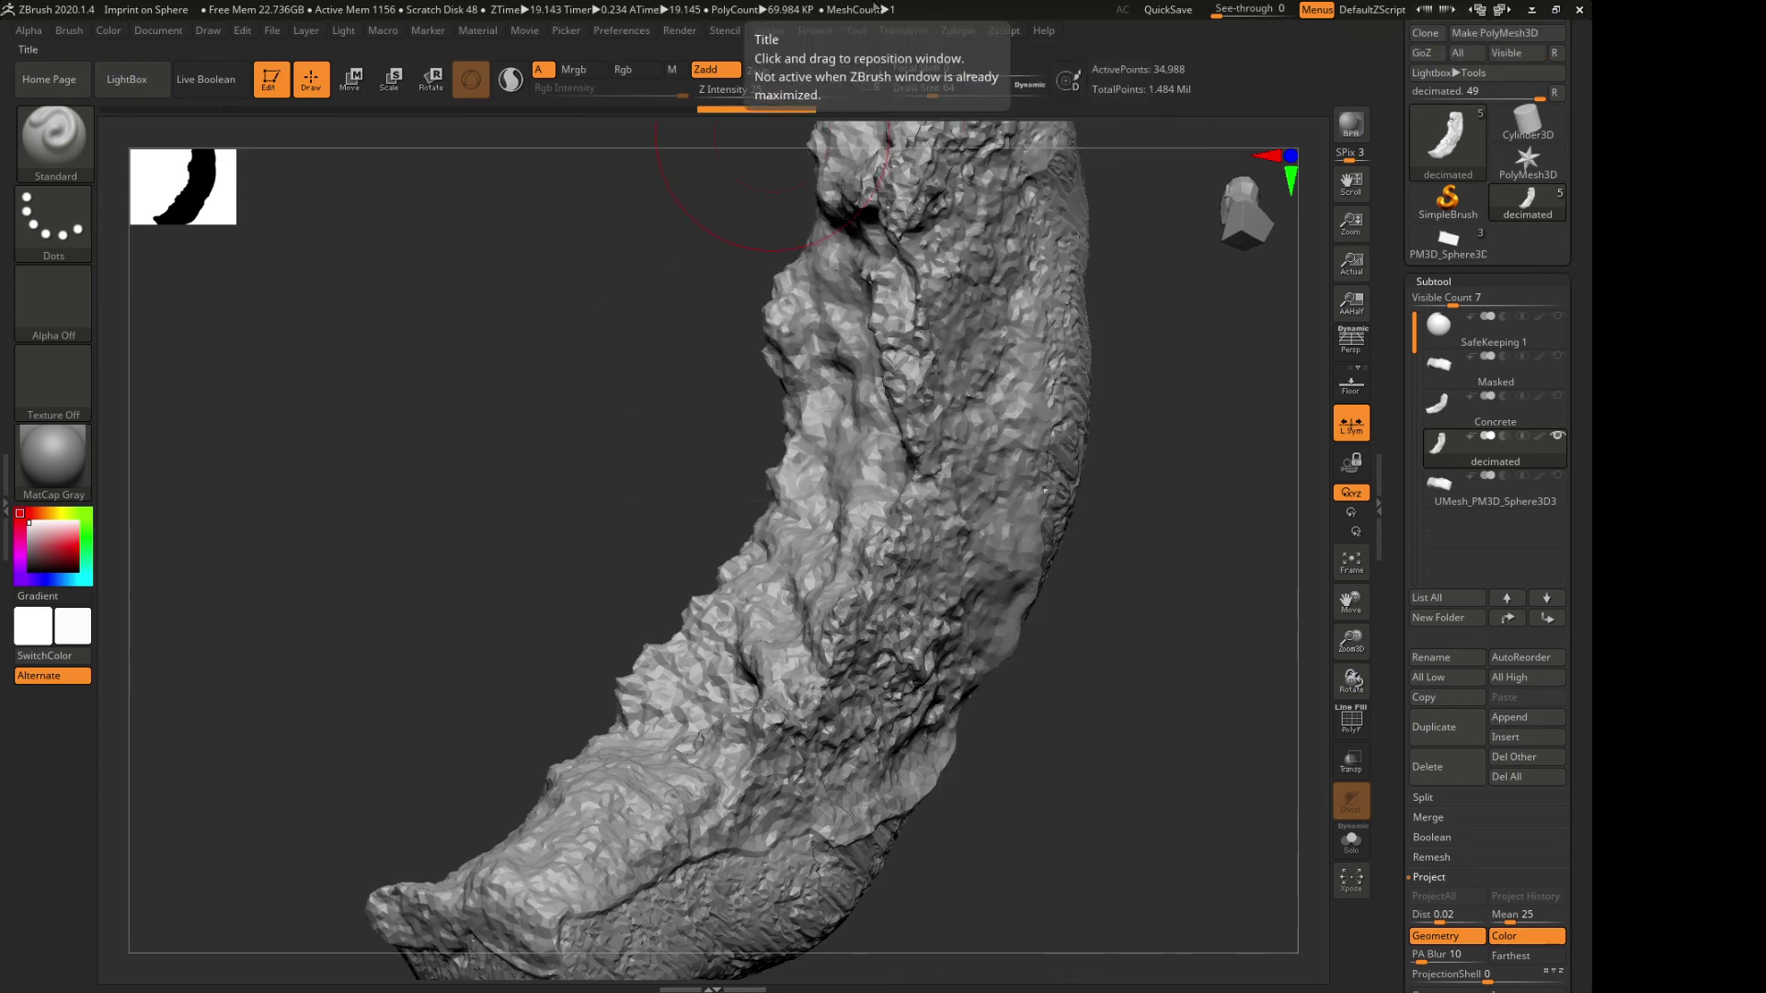
left_click(960, 30)
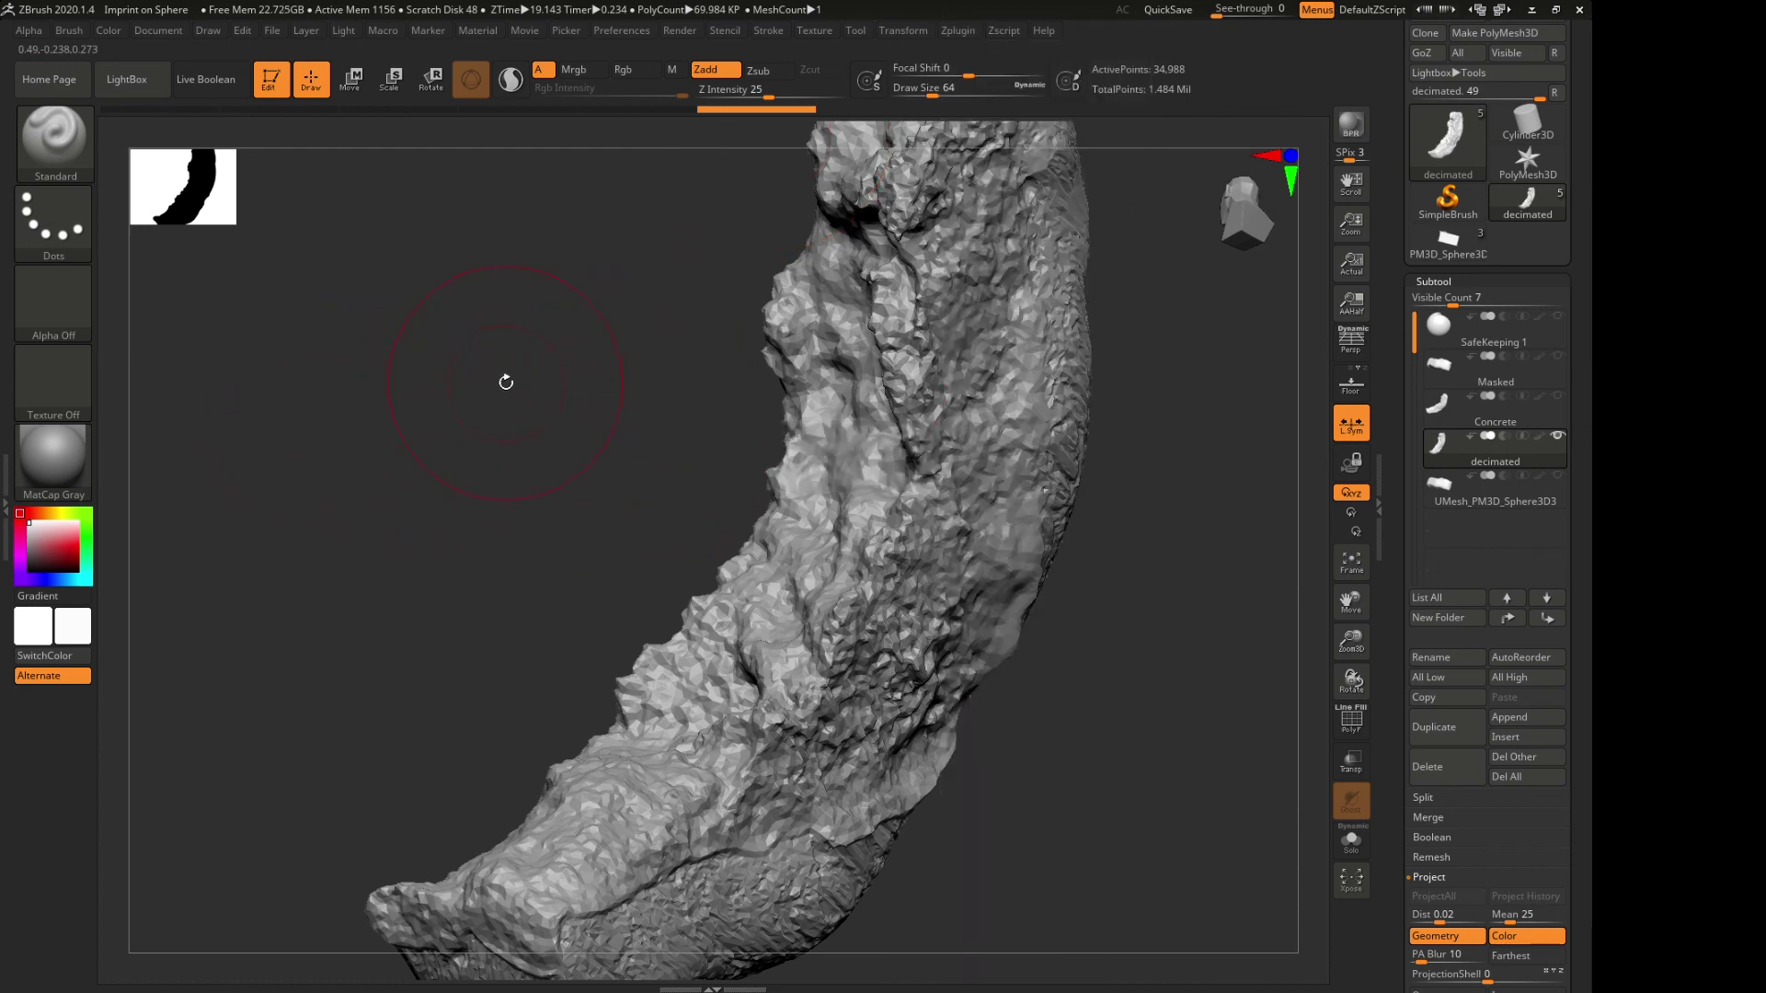
Examine the whole decimated piece from several sides to judge how well its surface detail is preserved
left_click_drag(505, 382, 366, 571)
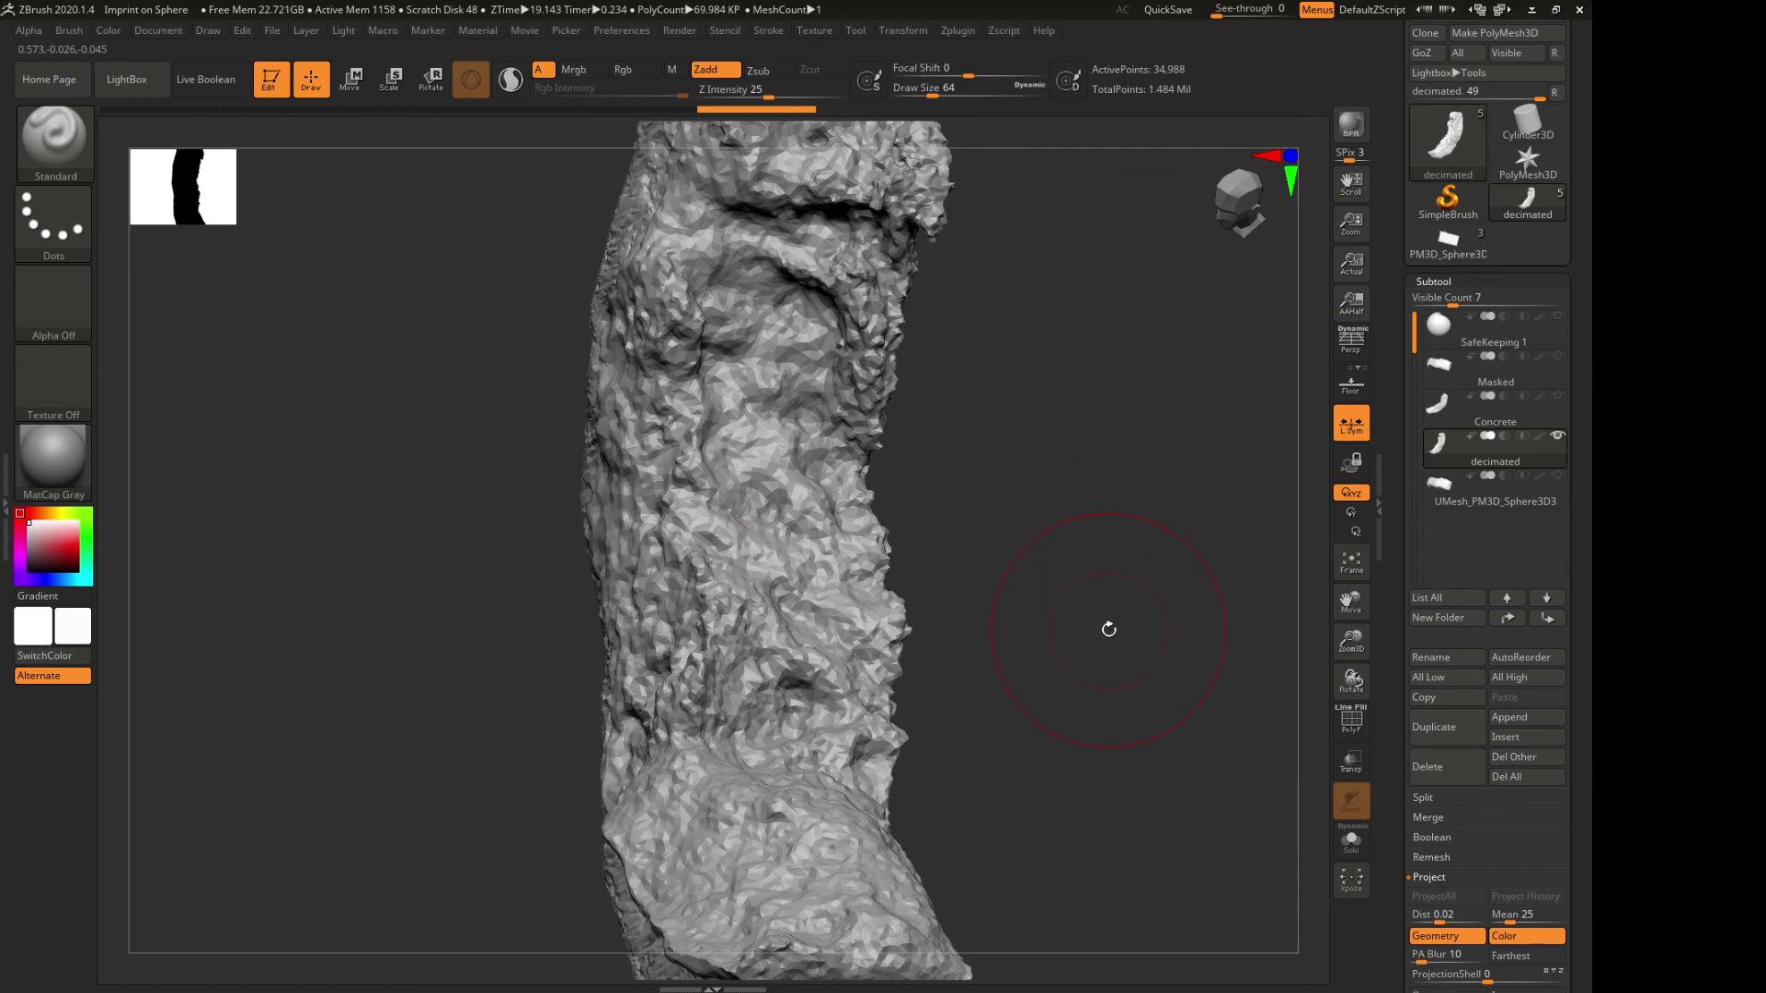
key("f")
mouse_move(1050, 600)
left_mouse_down()
mouse_move(929, 581)
mouse_move(944, 562)
left_mouse_up()
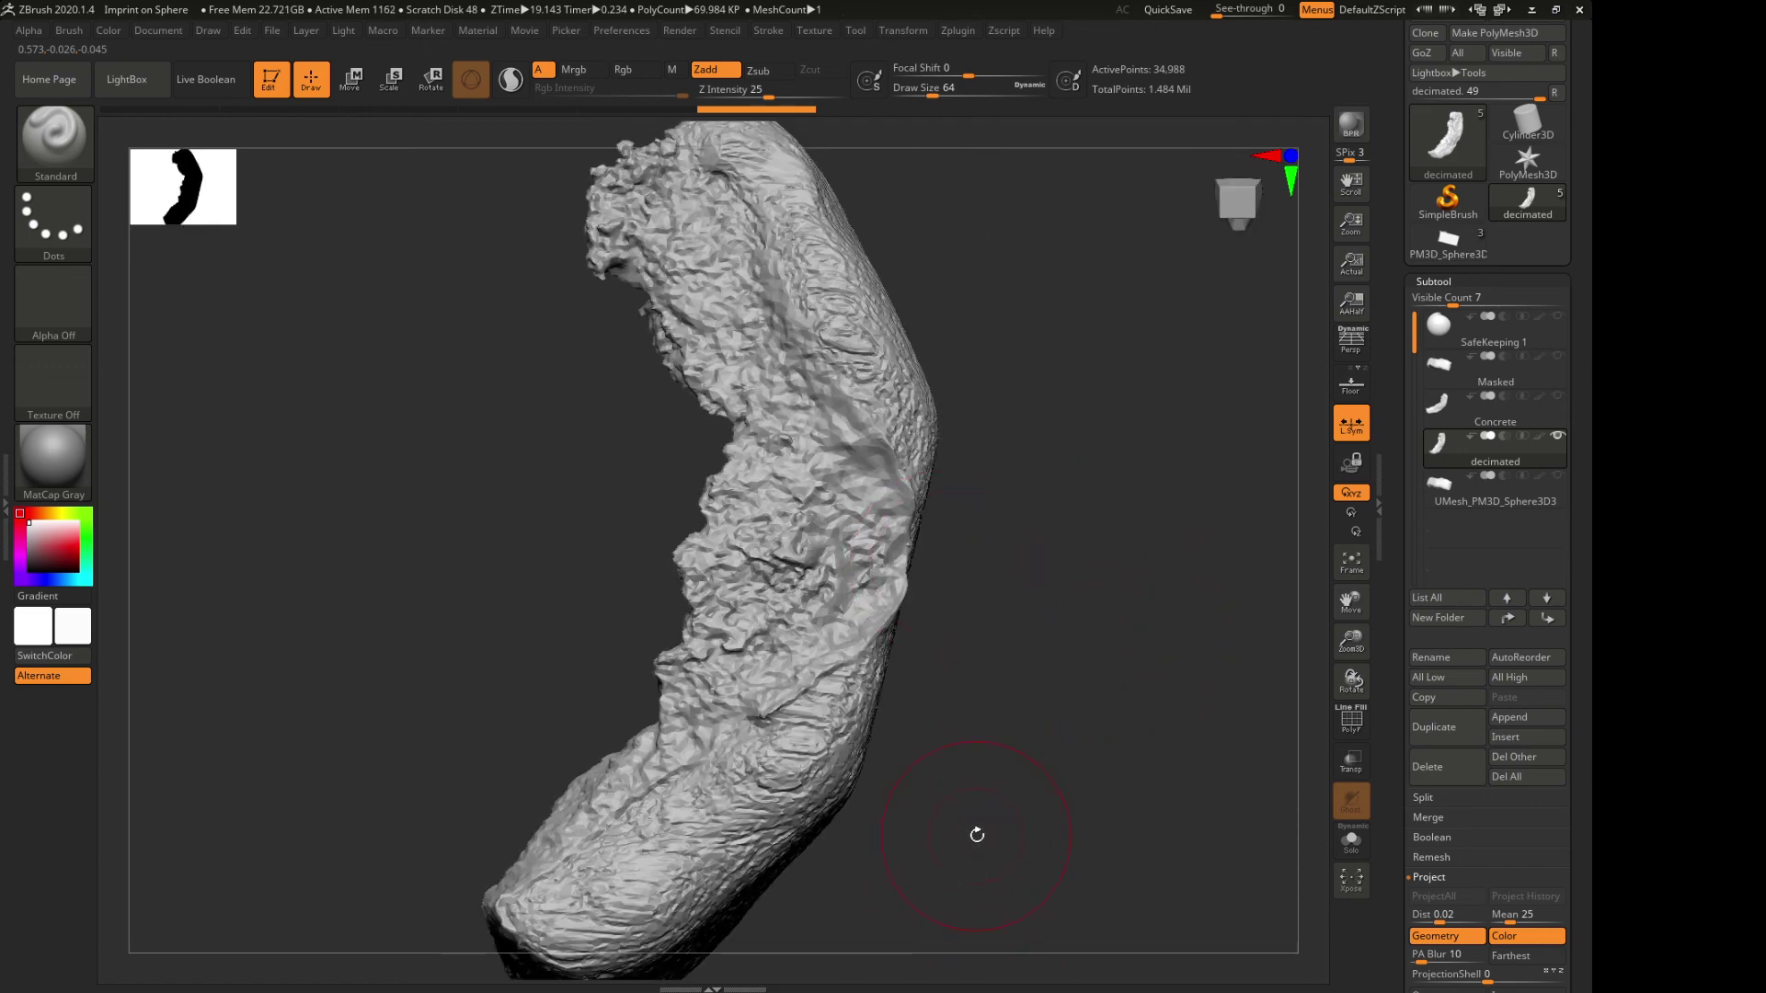
left_click_drag(974, 831, 875, 217)
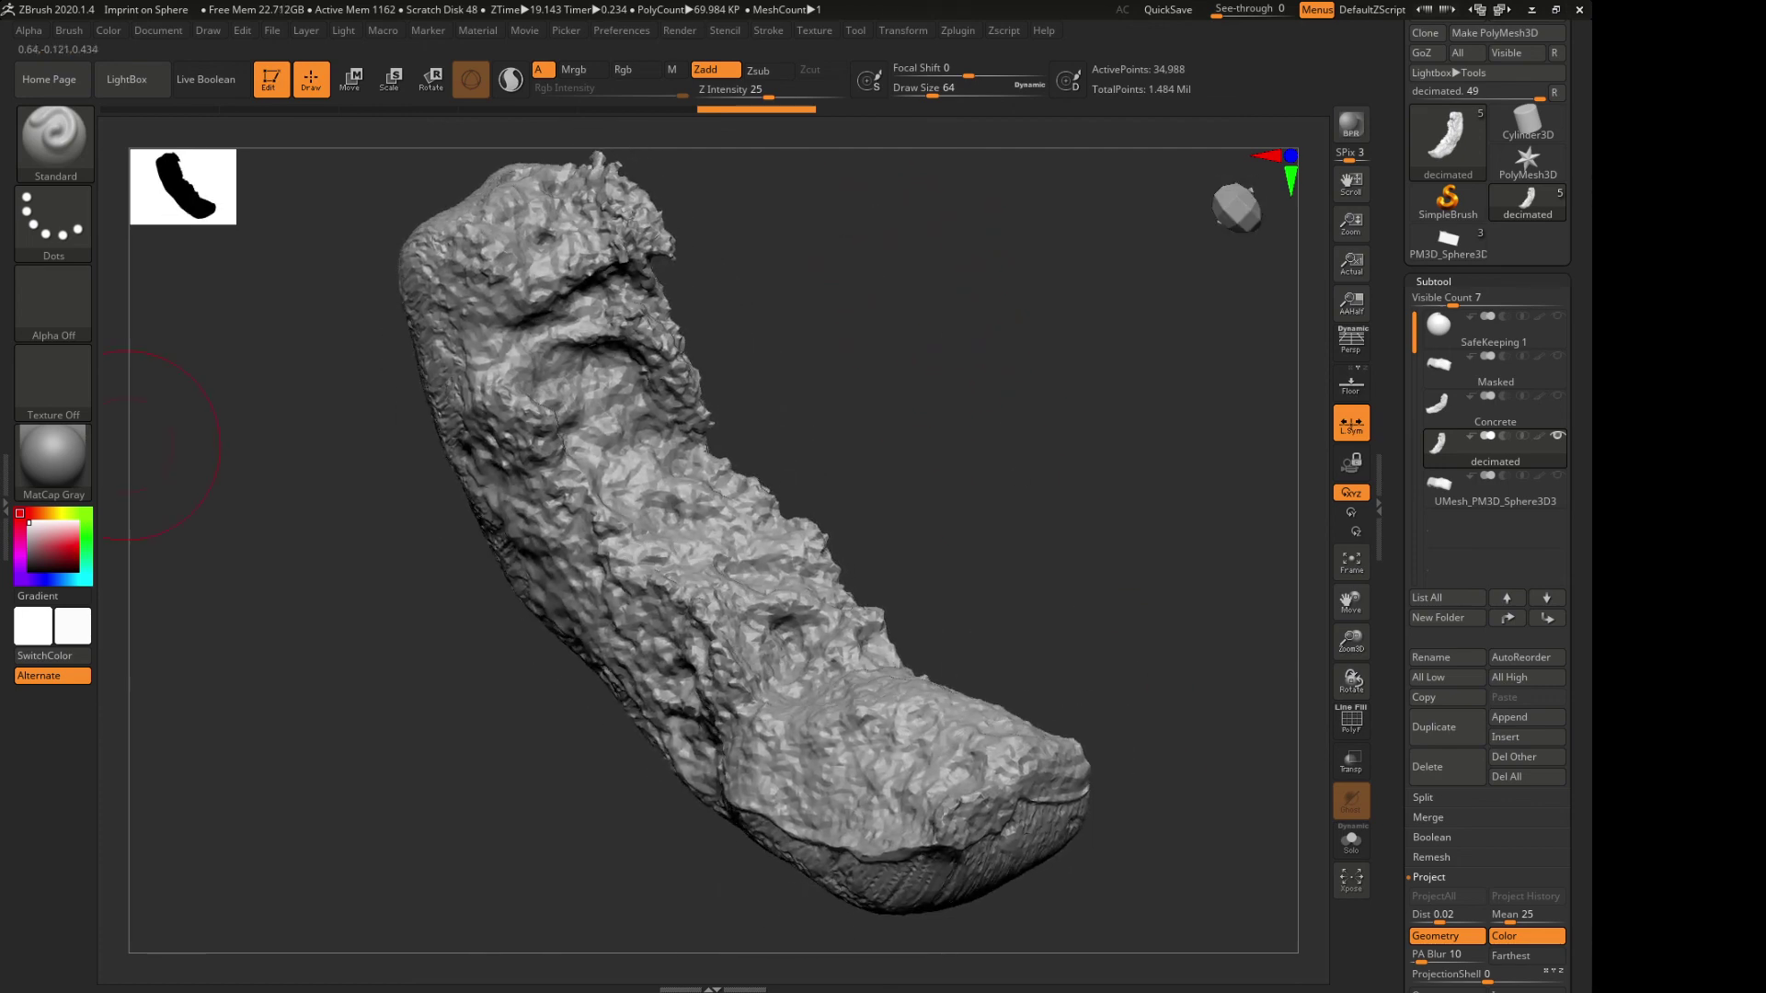